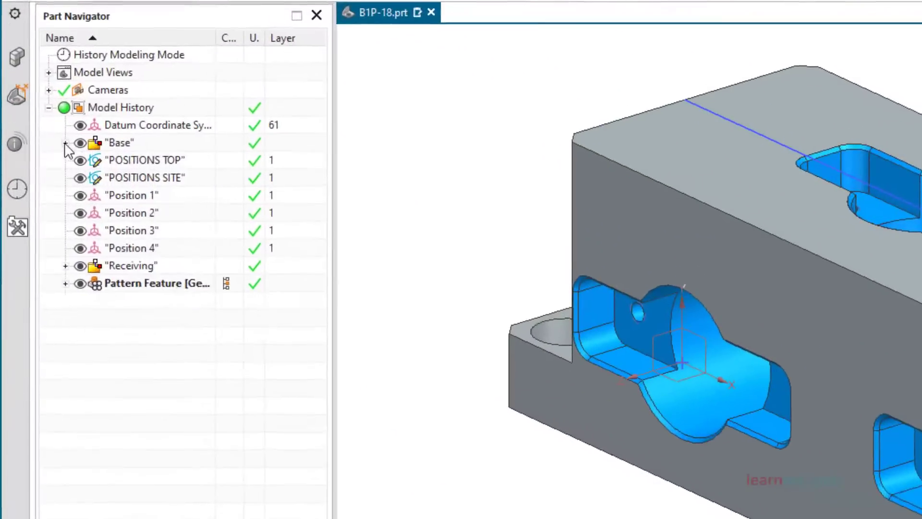
Examine the features contained in the Base and Receiving feature groups of the finished part's model history.
click(45, 156)
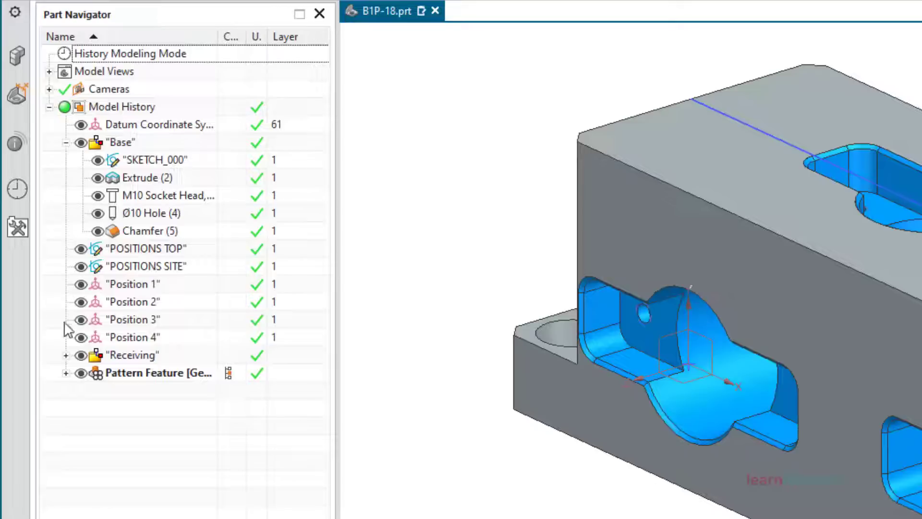
click(66, 354)
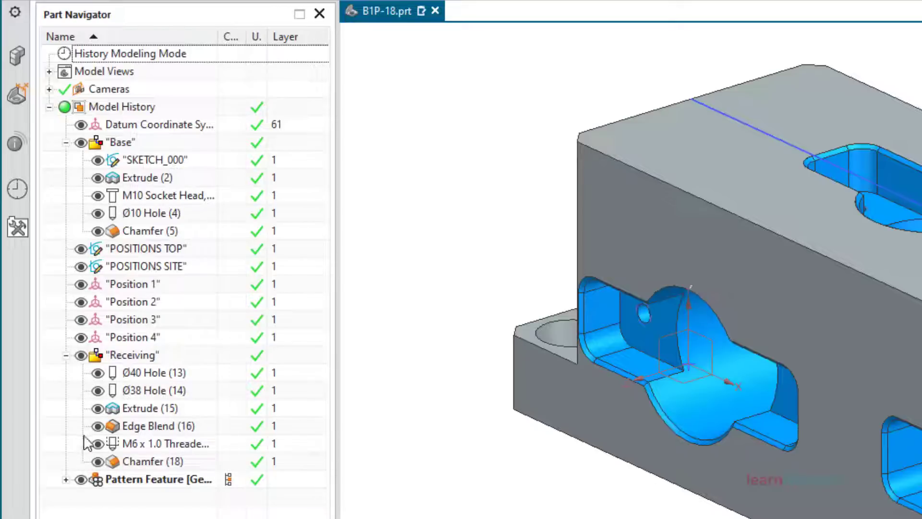
click(66, 355)
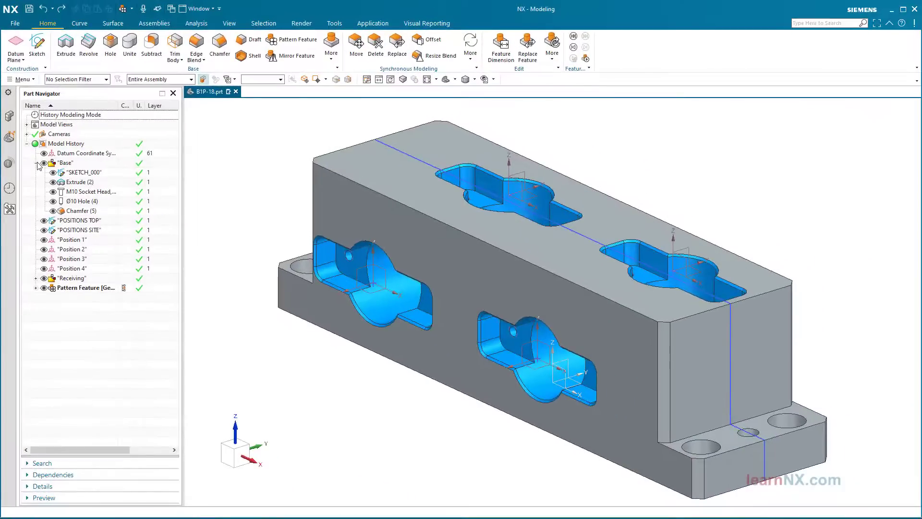
click(66, 143)
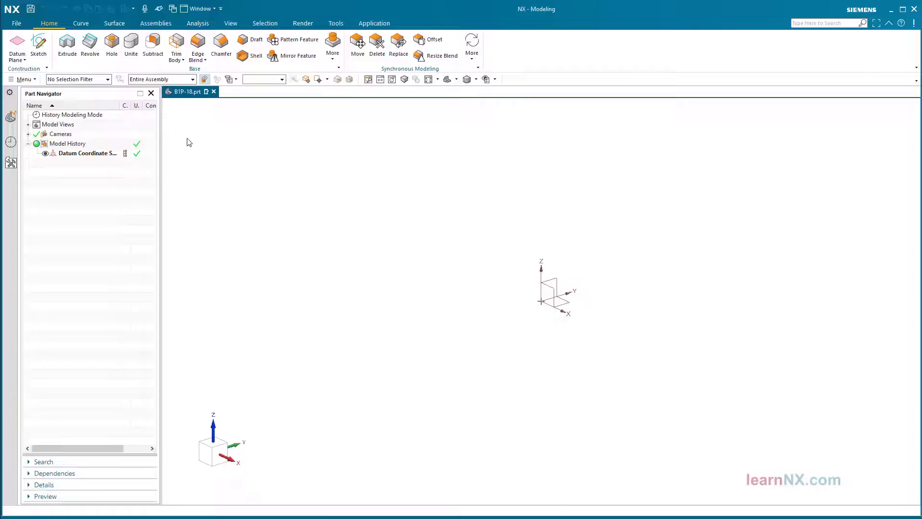
Enable Prefer Sequential Timestamp Order in the Modeling customer defaults for feature groups.
click(13, 24)
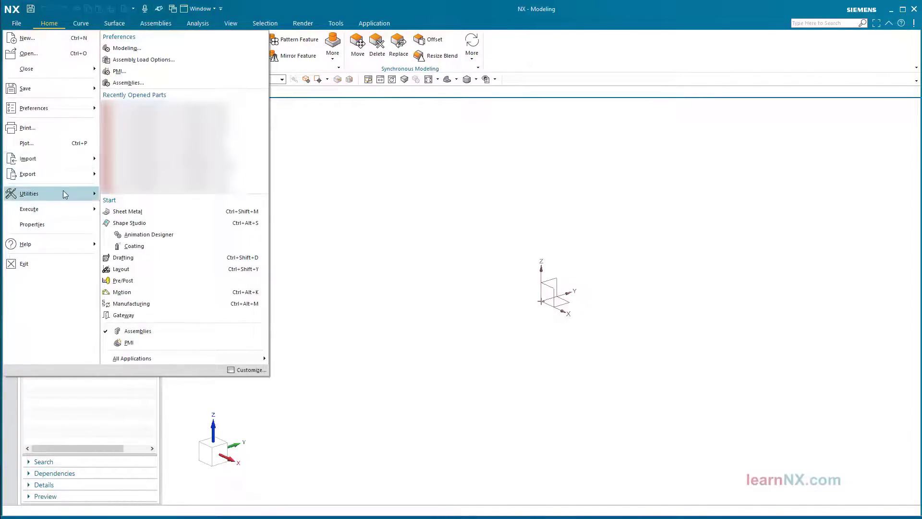
mouse_move(63, 191)
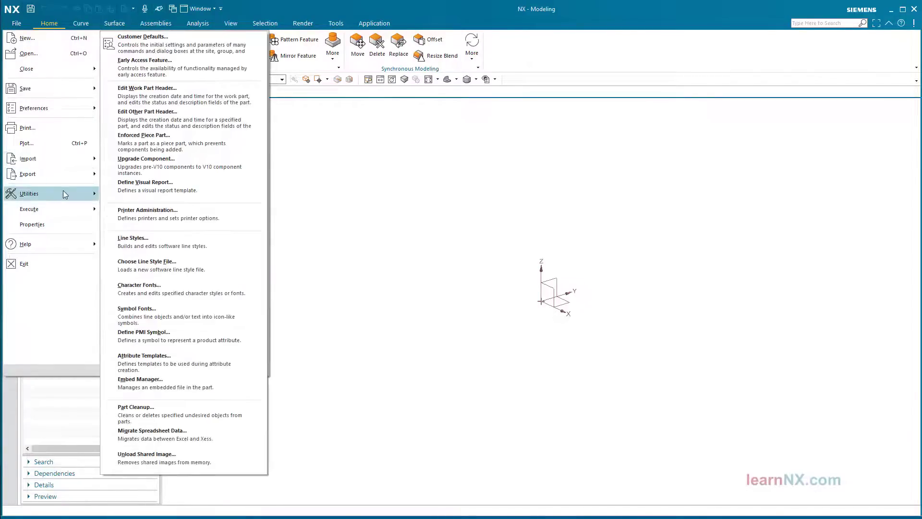
click(149, 46)
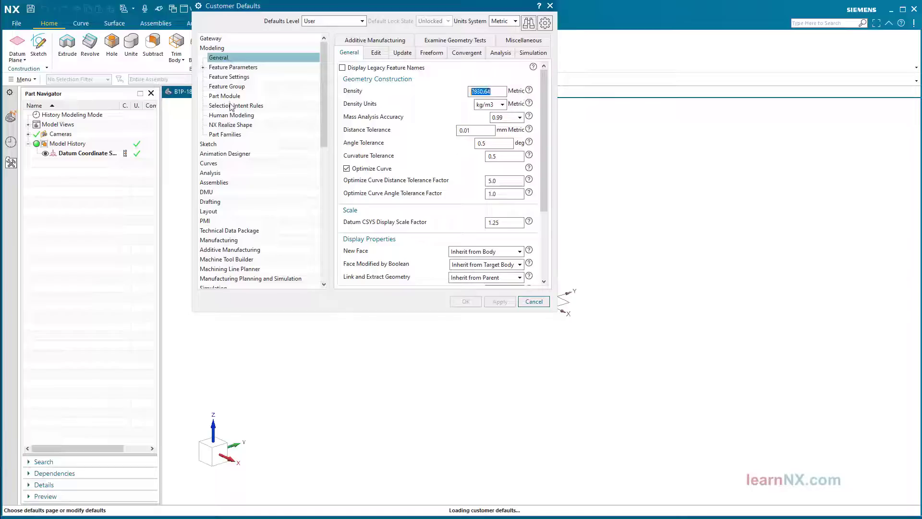
click(228, 86)
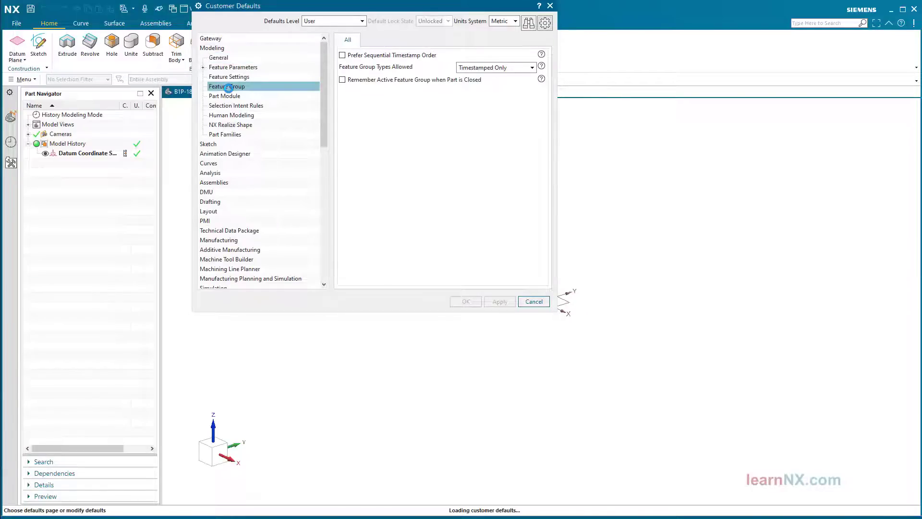
click(342, 56)
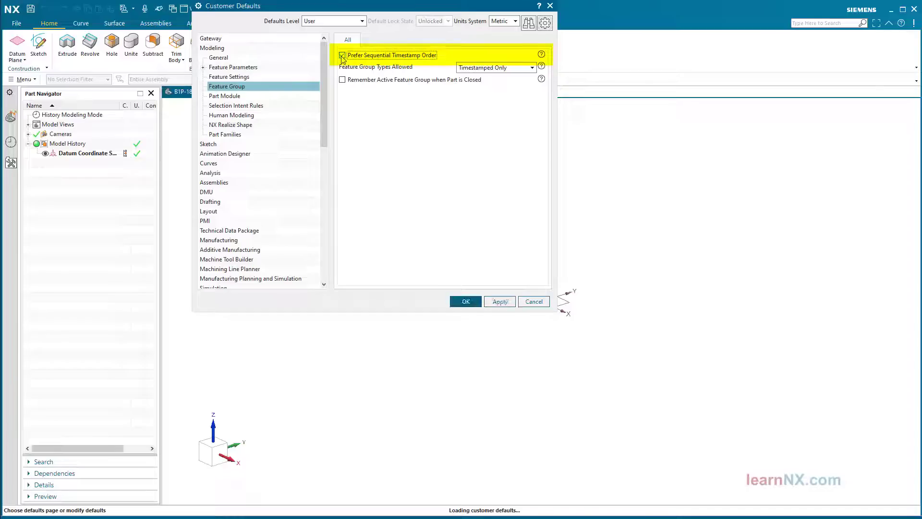
Set the allowed feature group types to Timestamped Only and save the customer defaults.
click(508, 69)
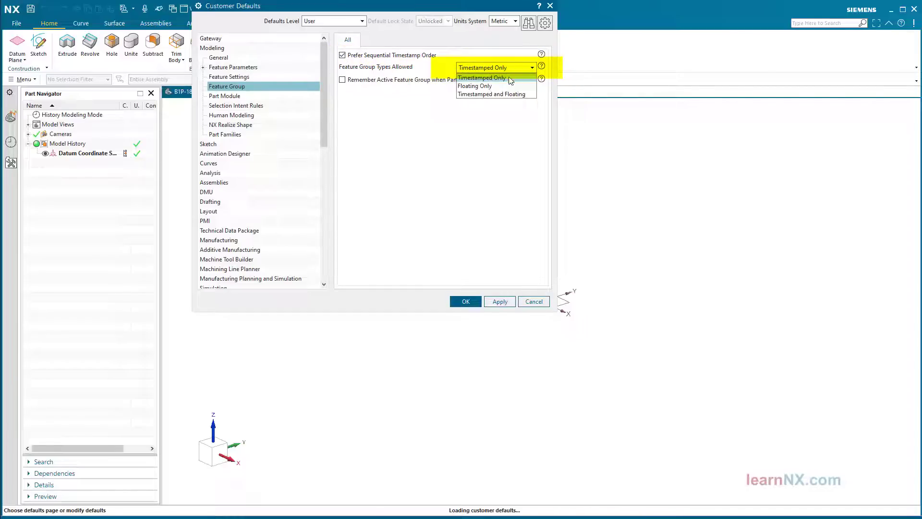
click(510, 79)
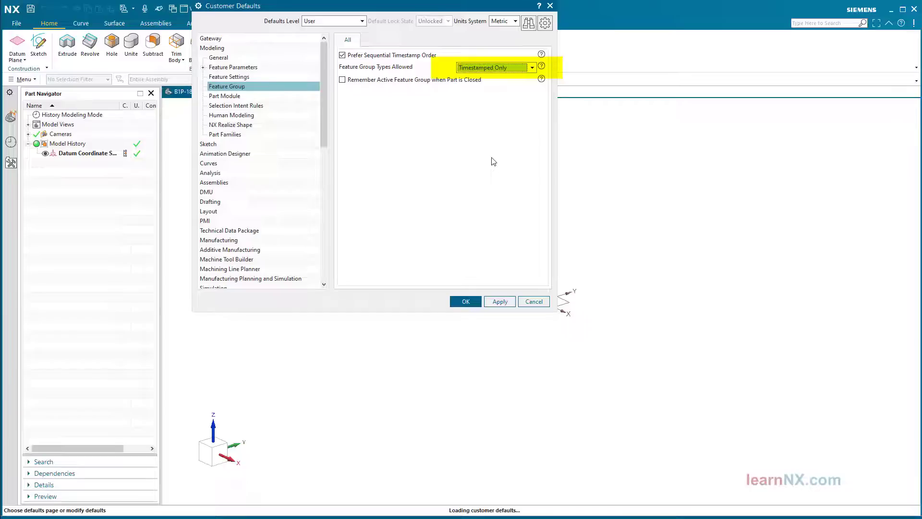
click(465, 302)
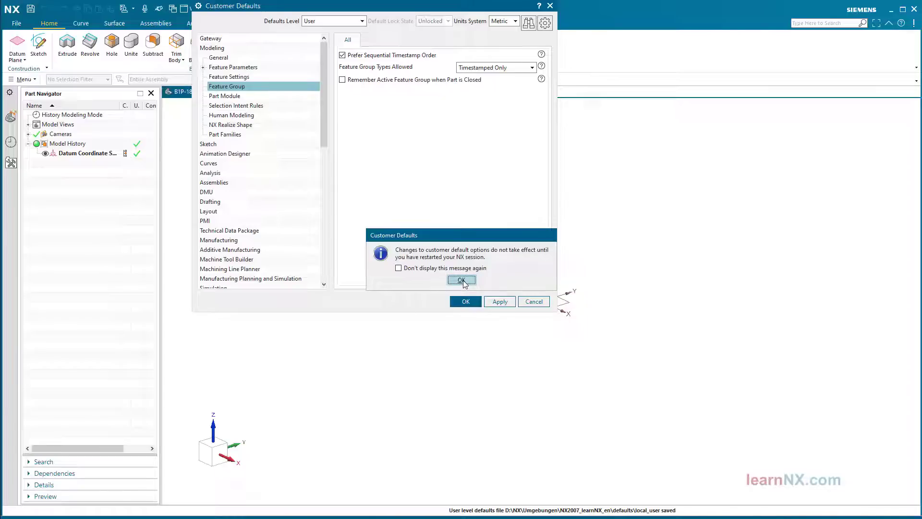
click(461, 281)
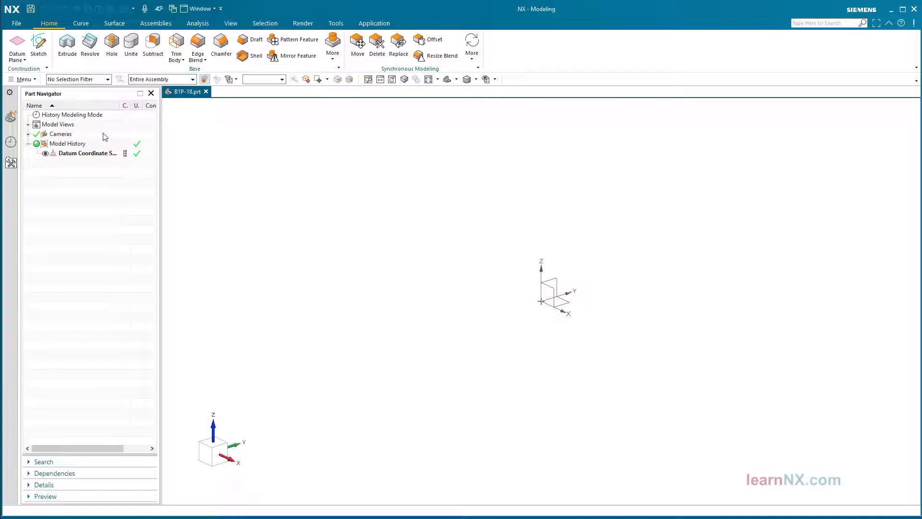
Create a new sketch on the XZ plane of the datum coordinate system.
click(40, 46)
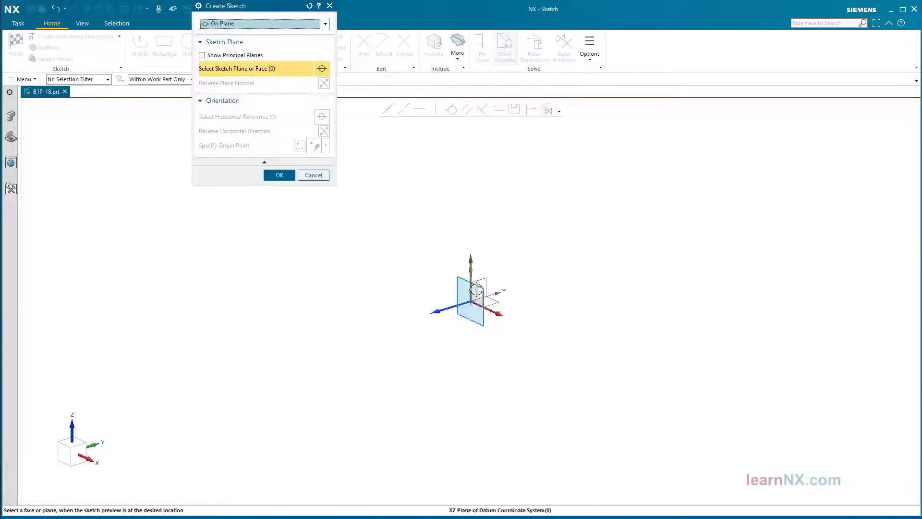
click(478, 290)
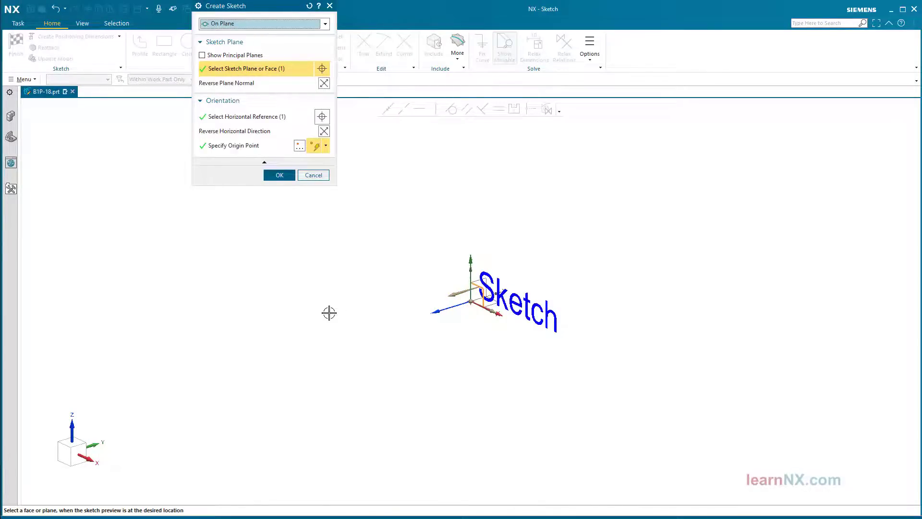
middle_click(329, 313)
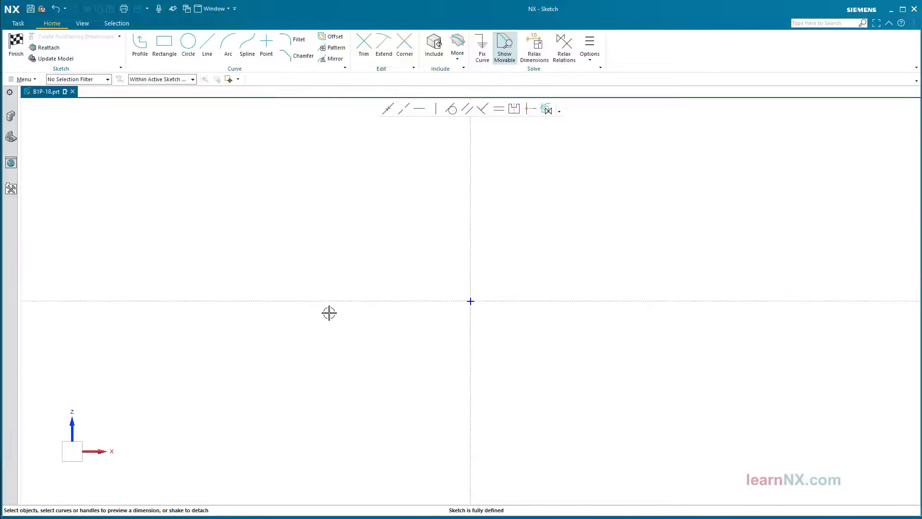
Sketch a closed, stepped half profile about 420 mm wide from the origin toward negative X, ending along the vertical axis.
click(137, 44)
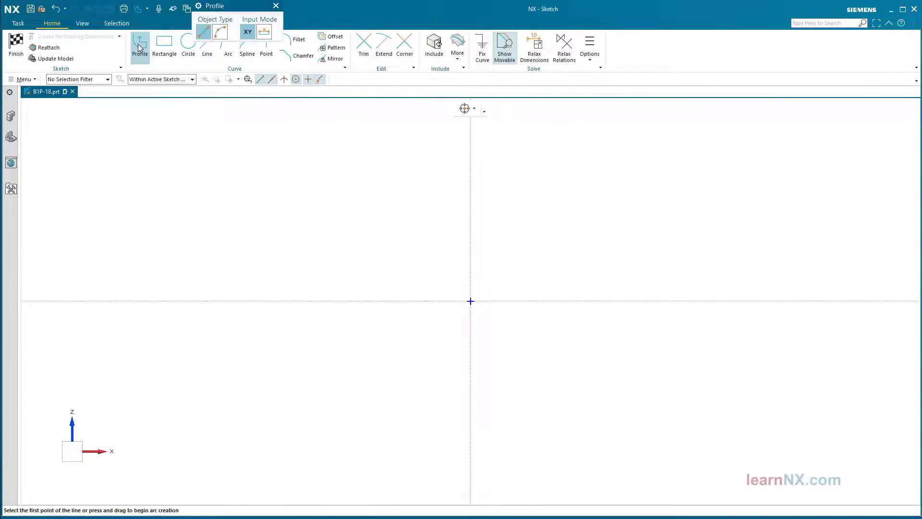
click(307, 79)
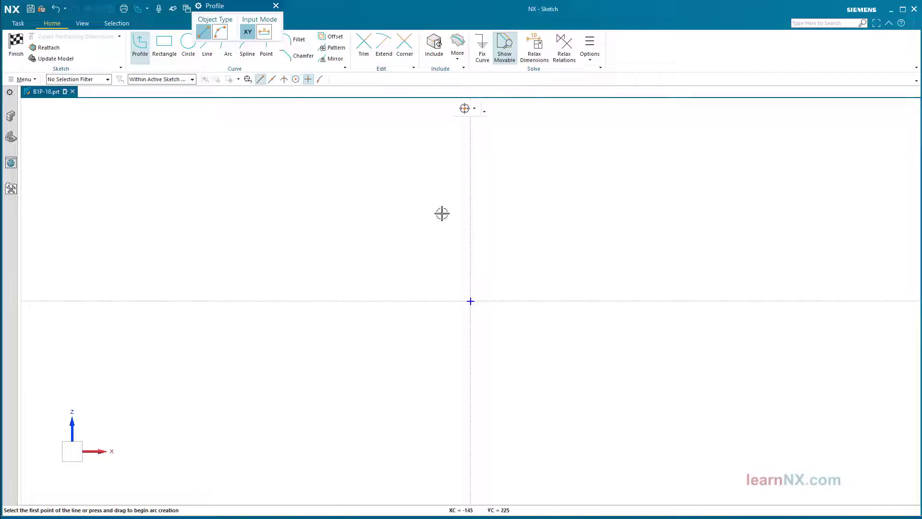
click(470, 301)
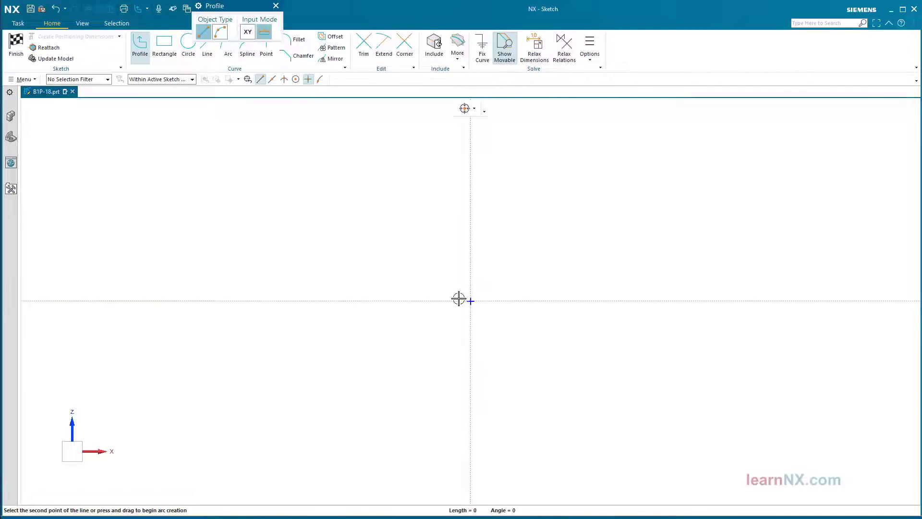
click(230, 301)
click(229, 221)
click(318, 221)
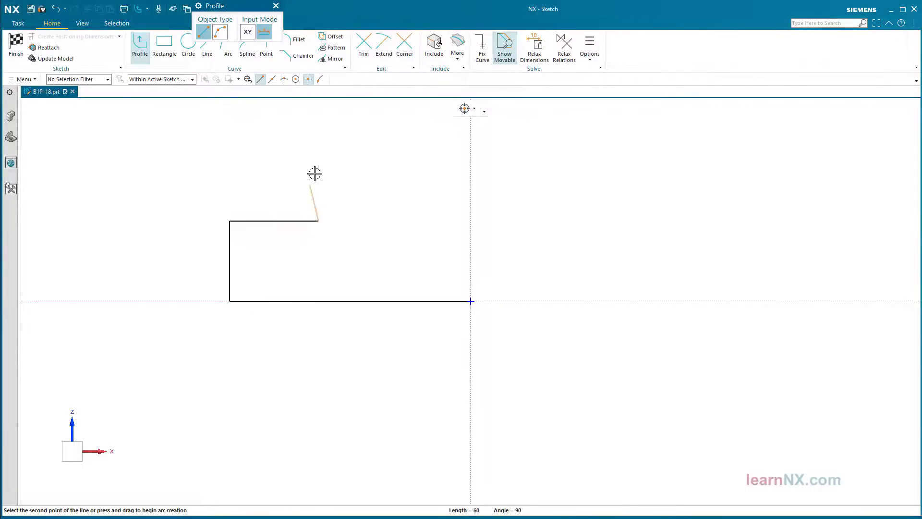
click(318, 161)
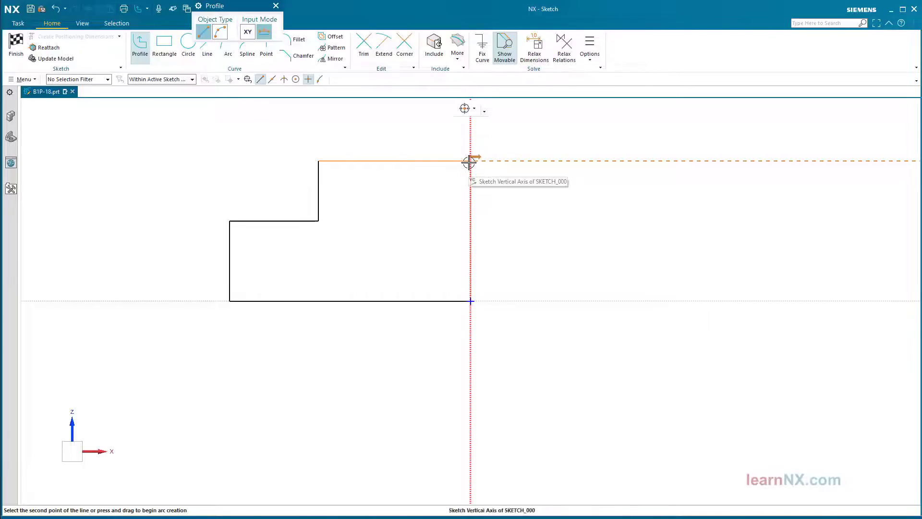
click(470, 161)
click(471, 300)
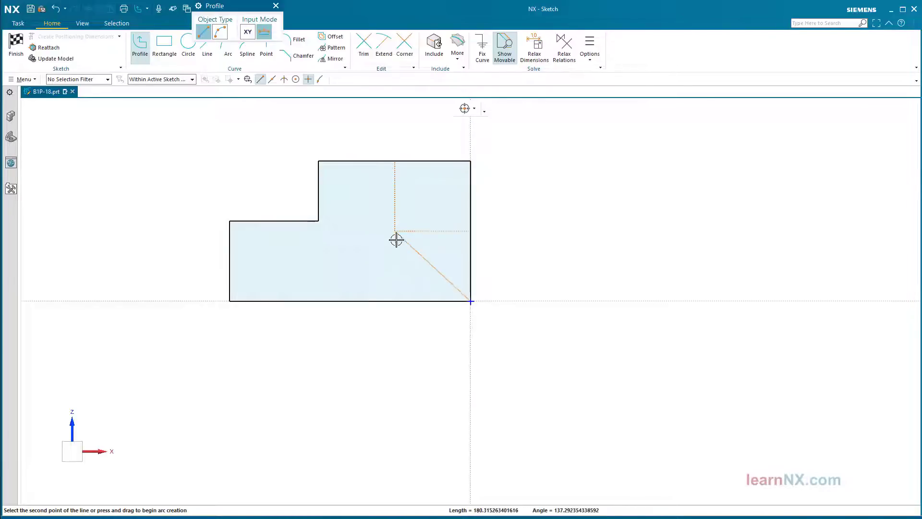
key(Escape)
key(Escape)
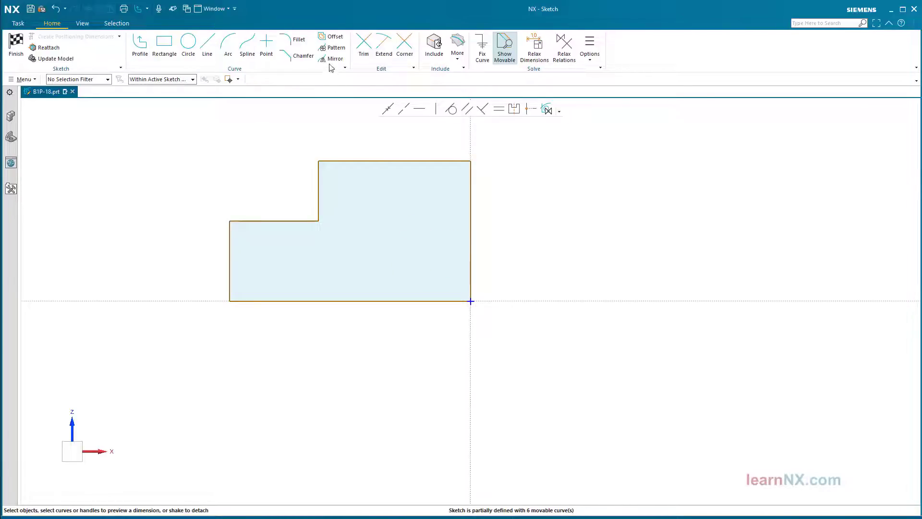
Mirror the six profile curves about the vertical line at the origin, with that line converted to reference.
click(332, 59)
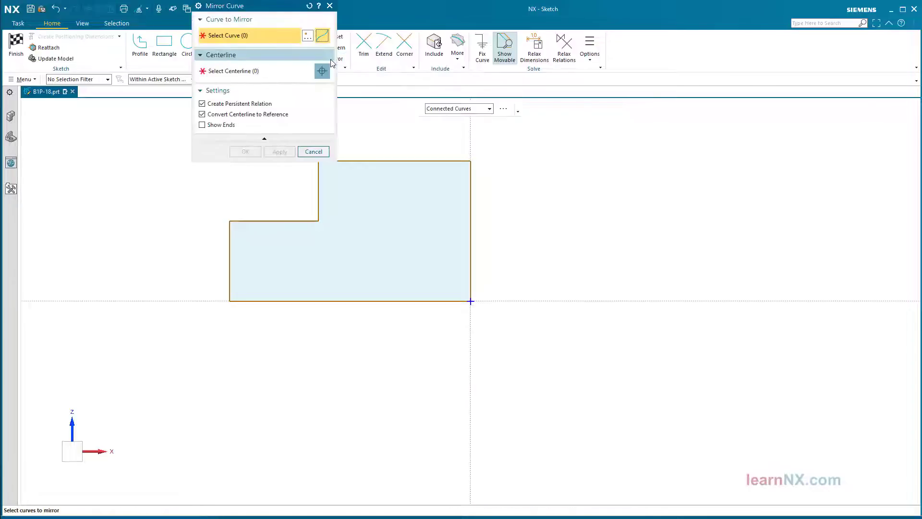
click(279, 75)
click(471, 208)
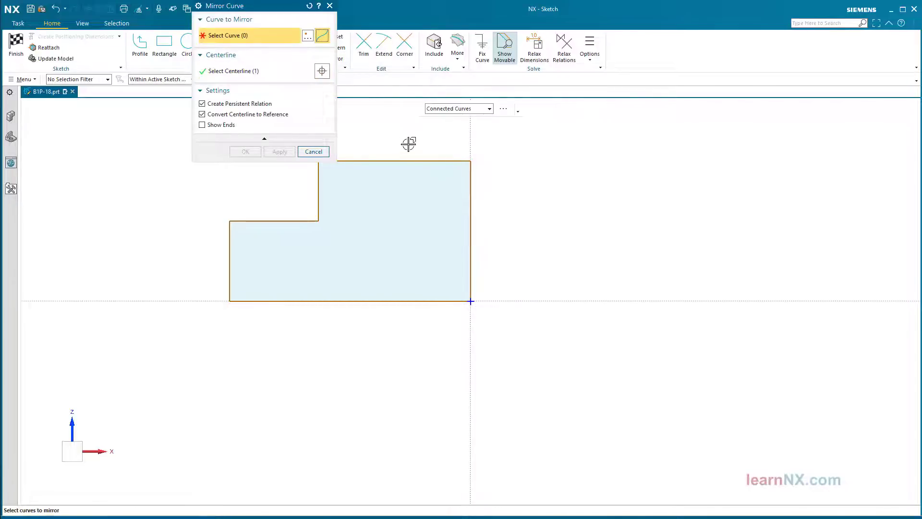
click(366, 161)
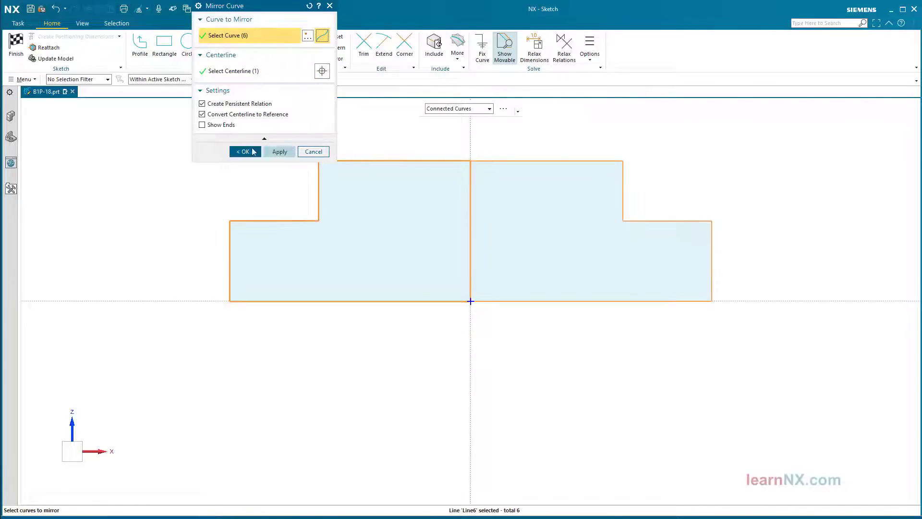
click(252, 151)
Dimension the overall width between the two outer vertical edges as 310 mm, scaling the entire sketch.
shift+middle_drag(217, 177, 179, 239)
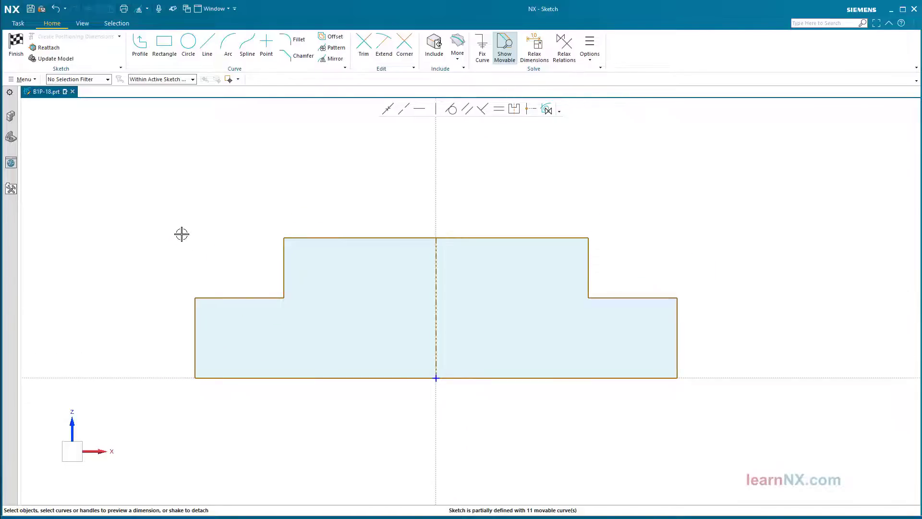
click(195, 320)
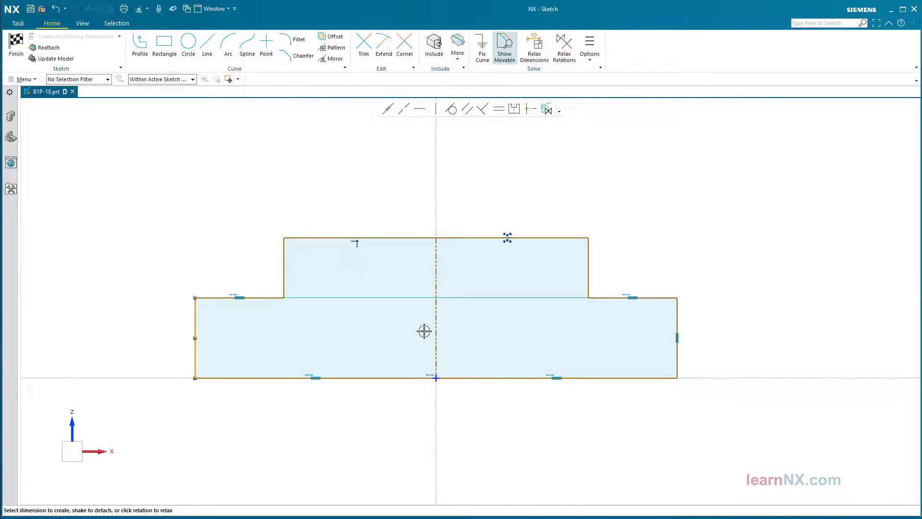
click(680, 316)
click(473, 323)
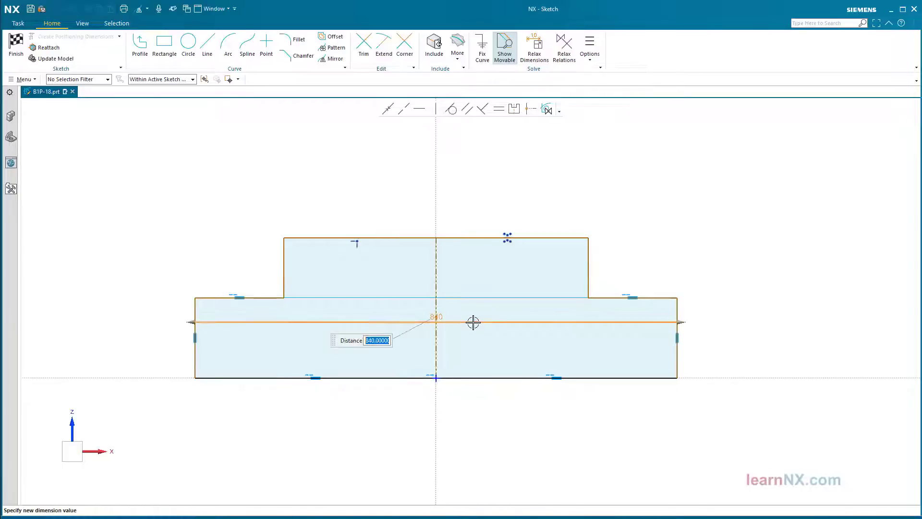
text(310)
key(Return)
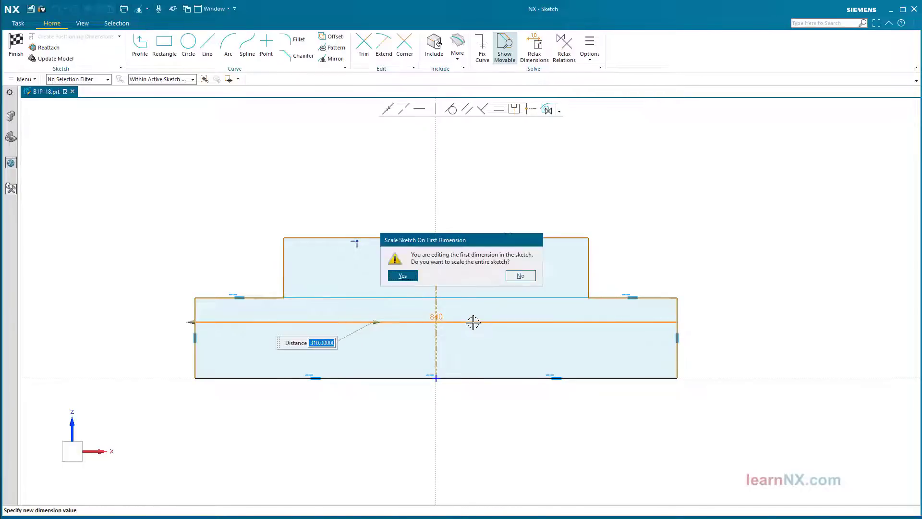
key(Return)
click(412, 400)
Dimension the vertical edge of the raised upper block on the negative X side as 60 mm.
scroll(412, 400, up, 5)
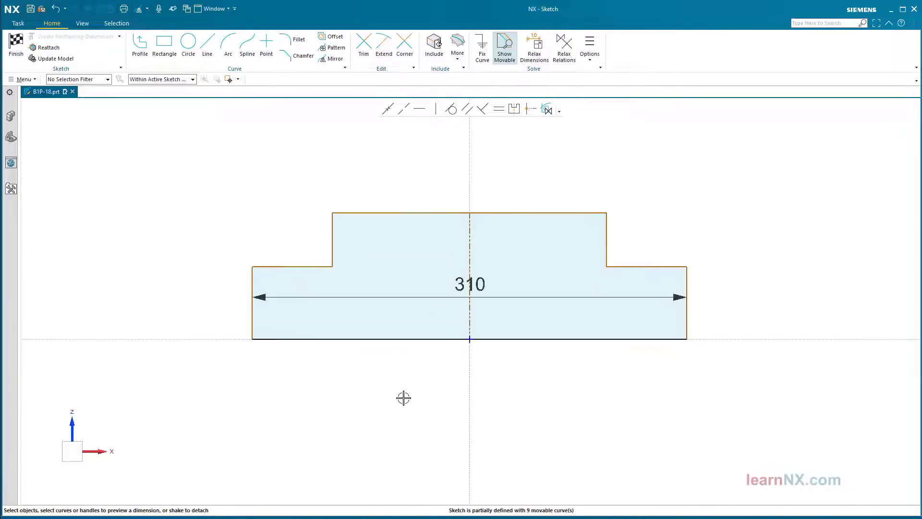
click(316, 221)
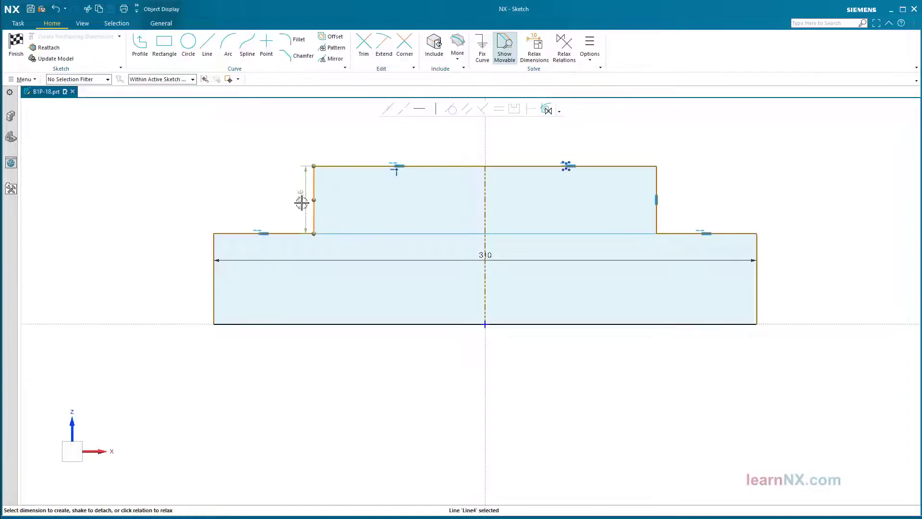
click(295, 198)
text(60)
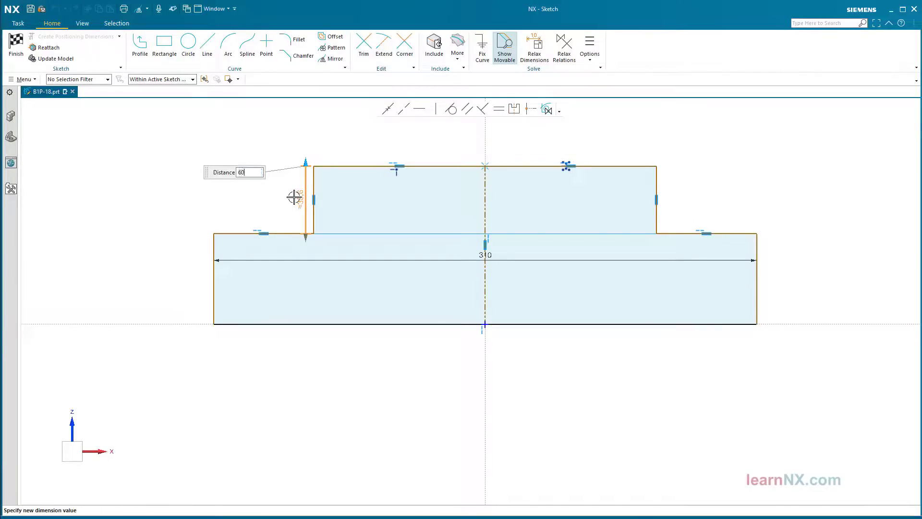
key(Return)
Dimension the overall height between the profile's top edge and base edge as 80 mm.
click(364, 129)
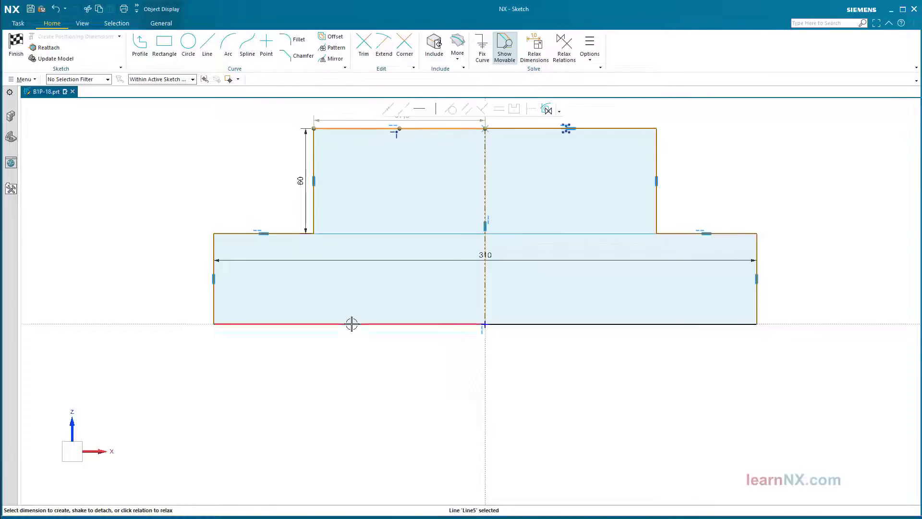
click(350, 324)
click(357, 217)
text(80)
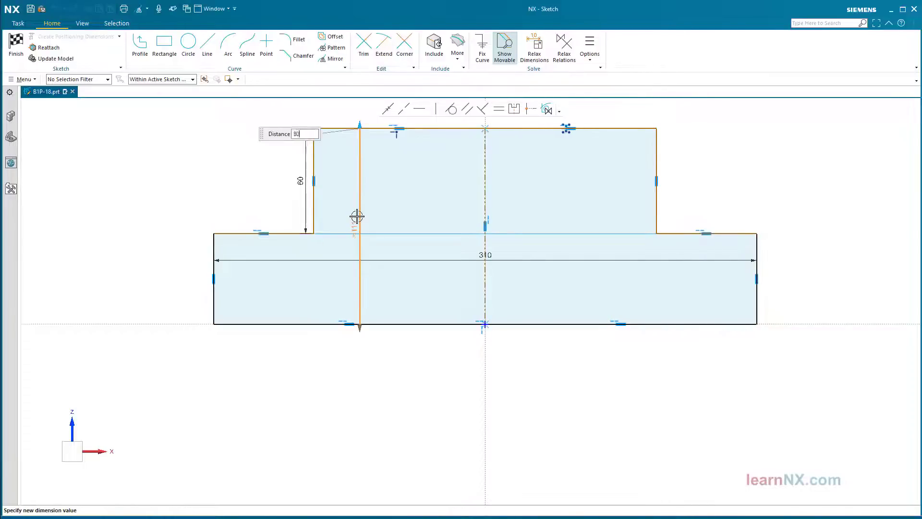
key(Return)
Dimension the horizontal ledge edge on the negative X side as 25 mm.
click(236, 283)
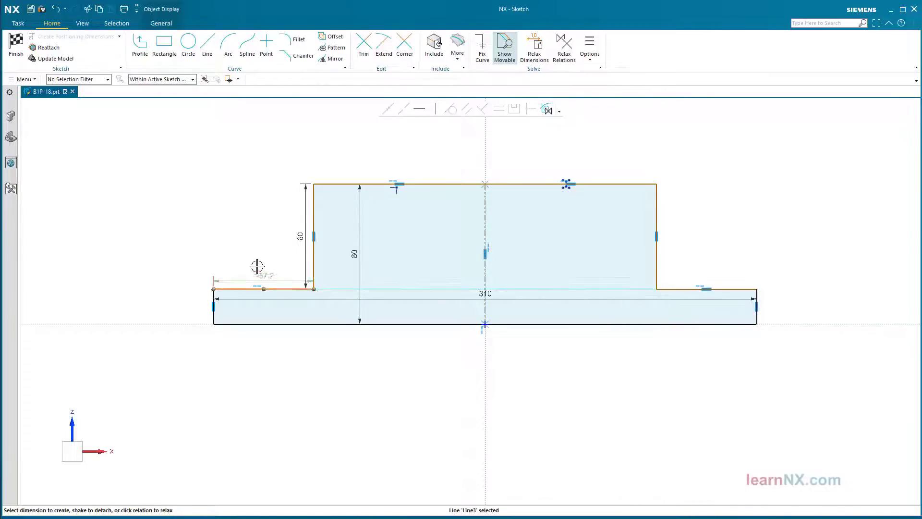
click(246, 223)
text(25)
key(Return)
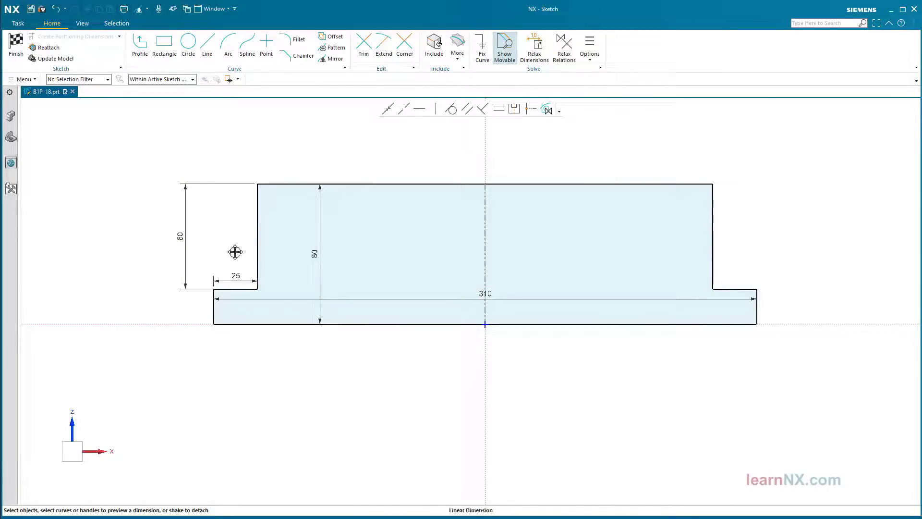
Move the 25, 80 and 310 mm dimensions outside the profile outline and finish the sketch.
drag(235, 279, 233, 158)
drag(319, 254, 156, 237)
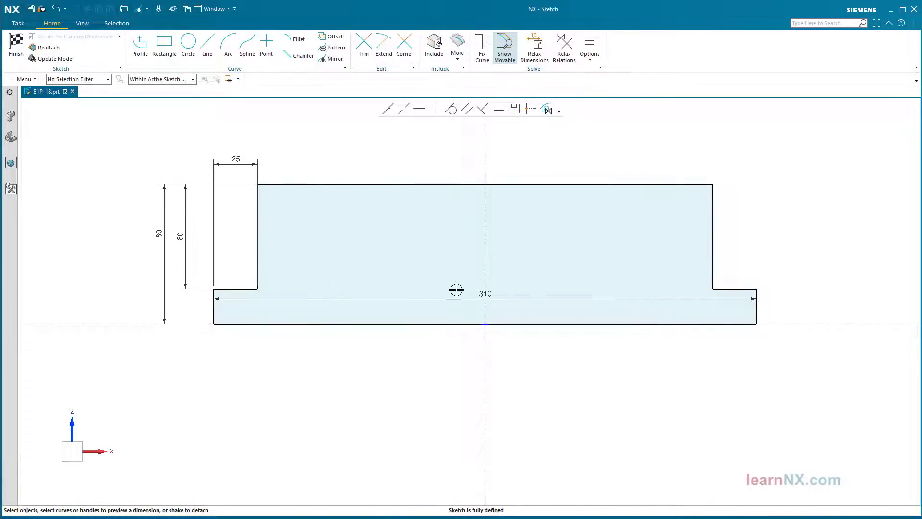
drag(458, 298, 457, 370)
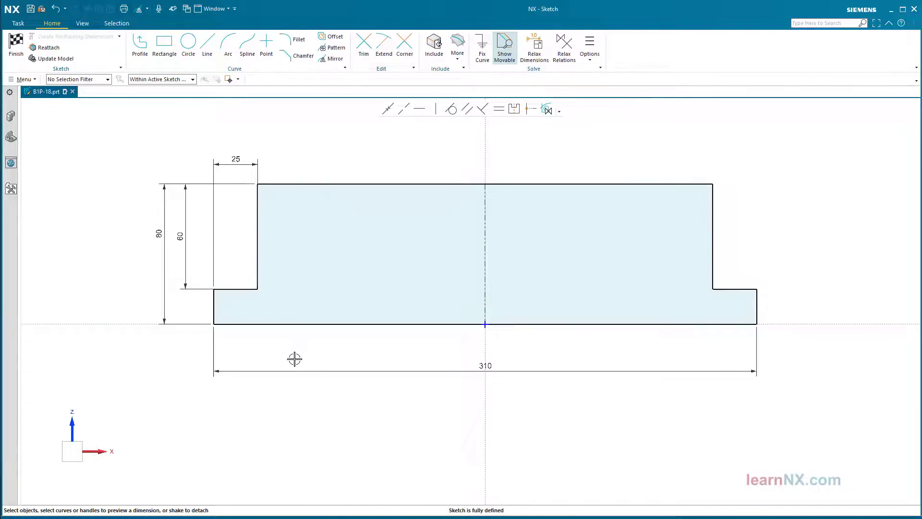
click(18, 45)
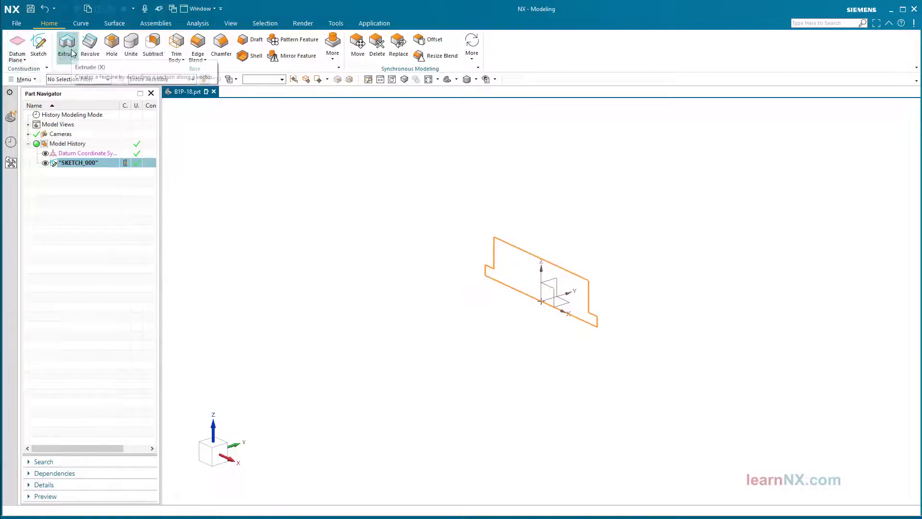
Extrude the stepped profile with a symmetric width of 80 mm.
click(67, 43)
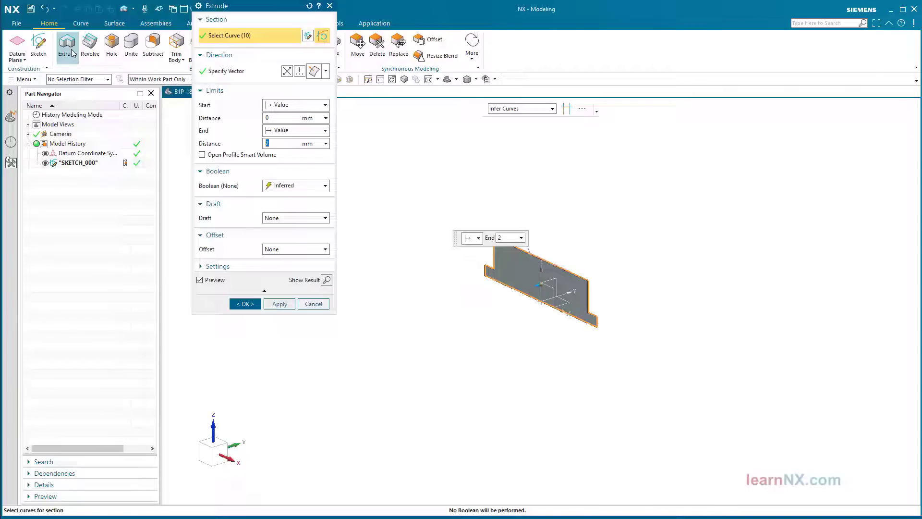
click(293, 133)
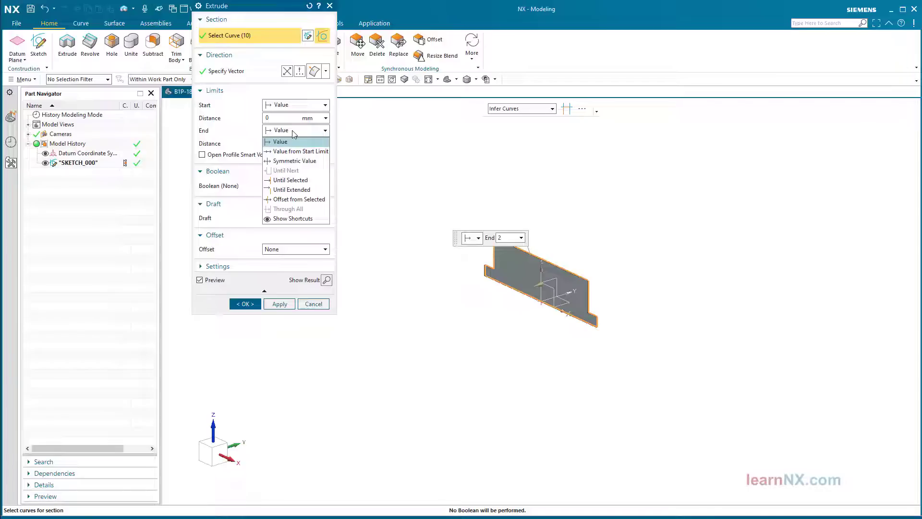
click(282, 161)
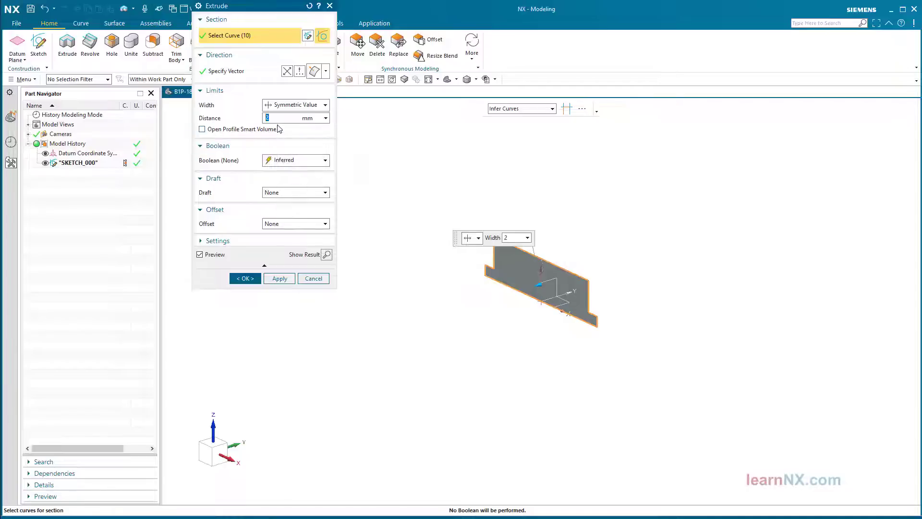
text(80)
key(Return)
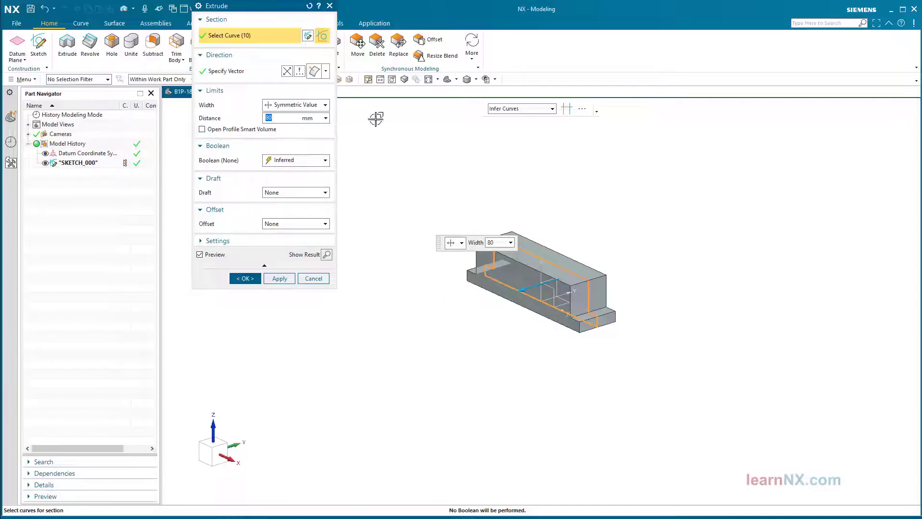
middle_click(408, 129)
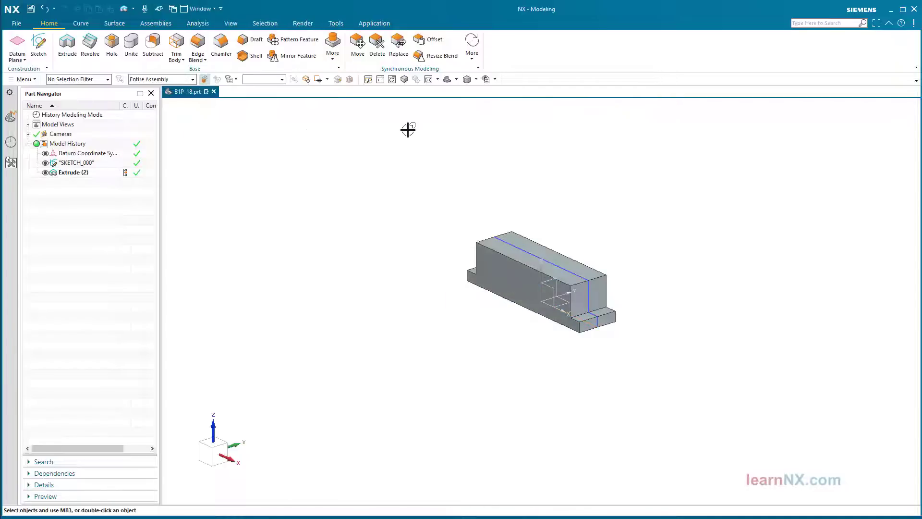
key(ctrl+f)
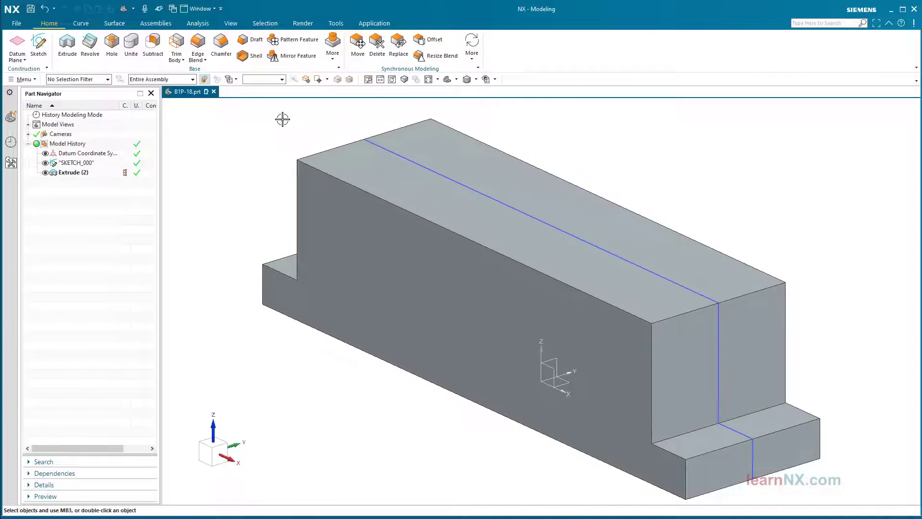
Set up a counterbored hole with screw clearance size for an ISO socket head screw, size M10.
click(118, 49)
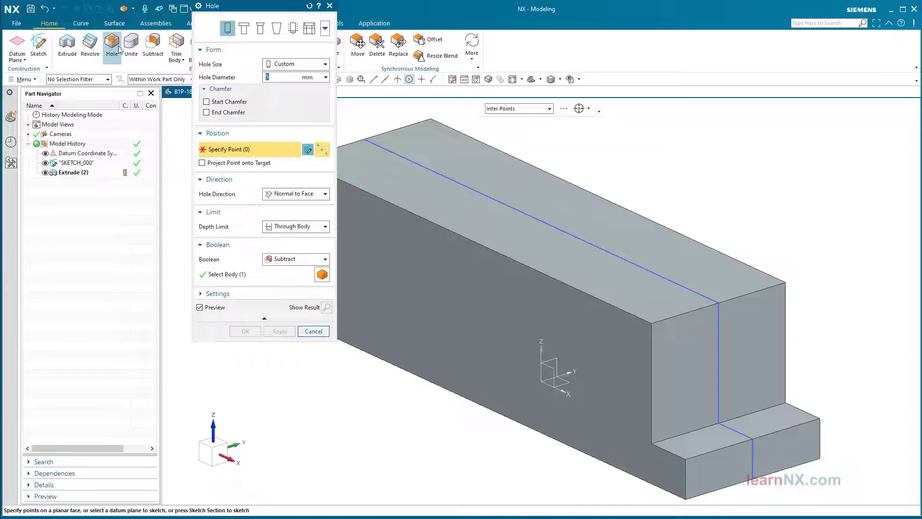
click(246, 31)
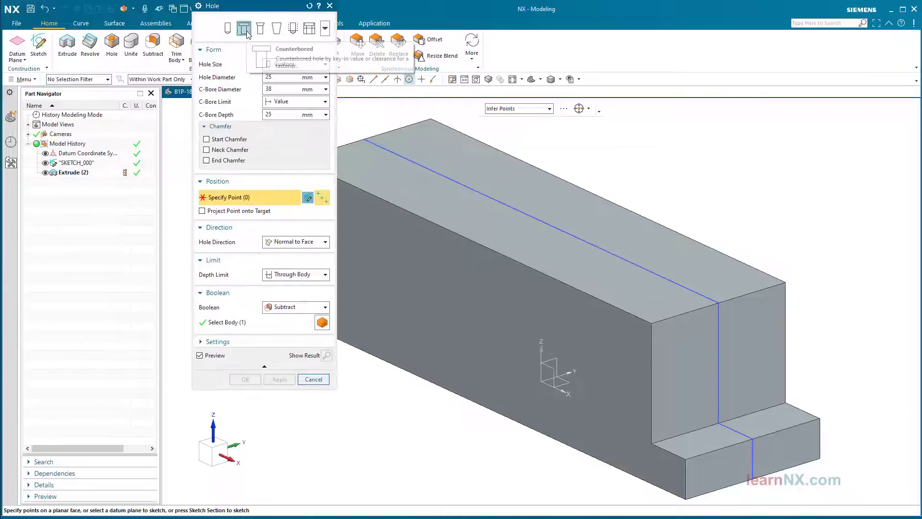
click(306, 63)
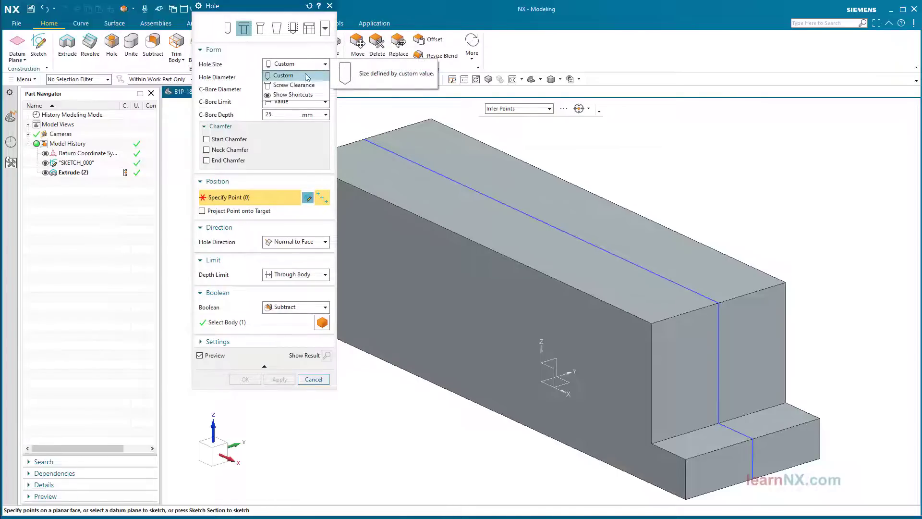
click(304, 85)
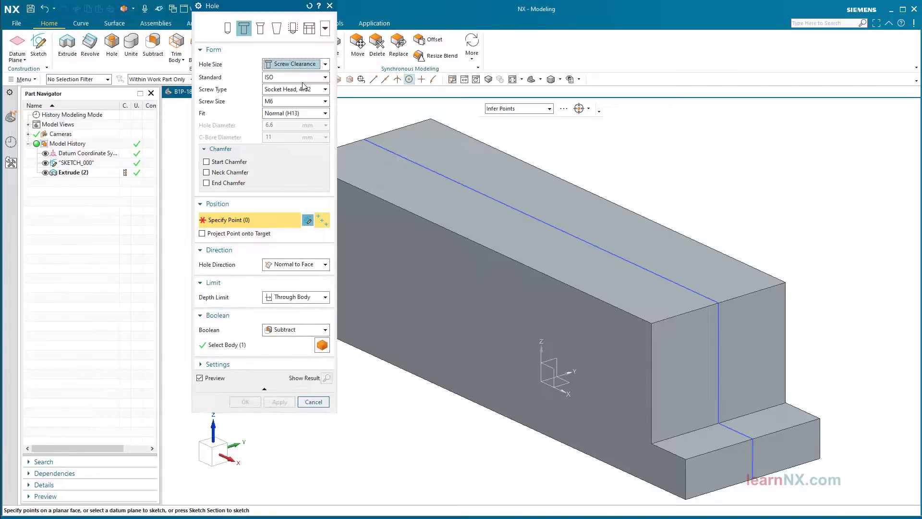
click(322, 103)
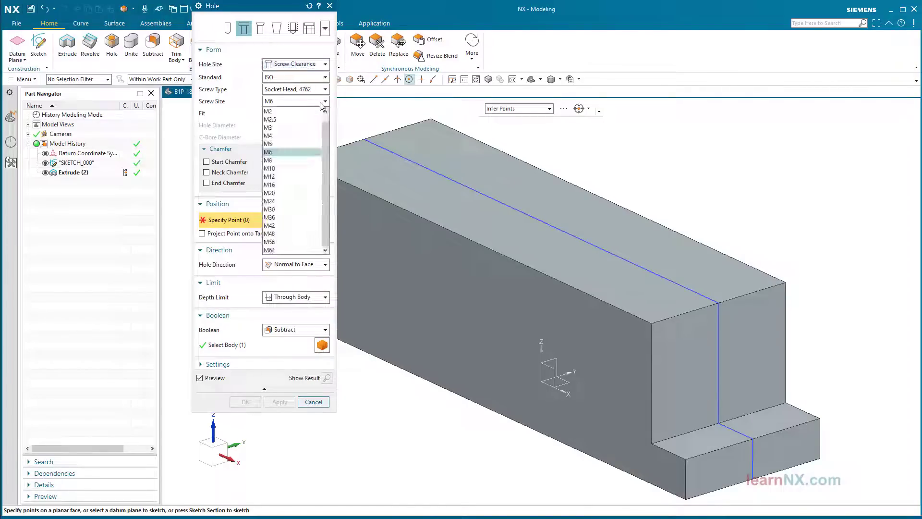
click(293, 168)
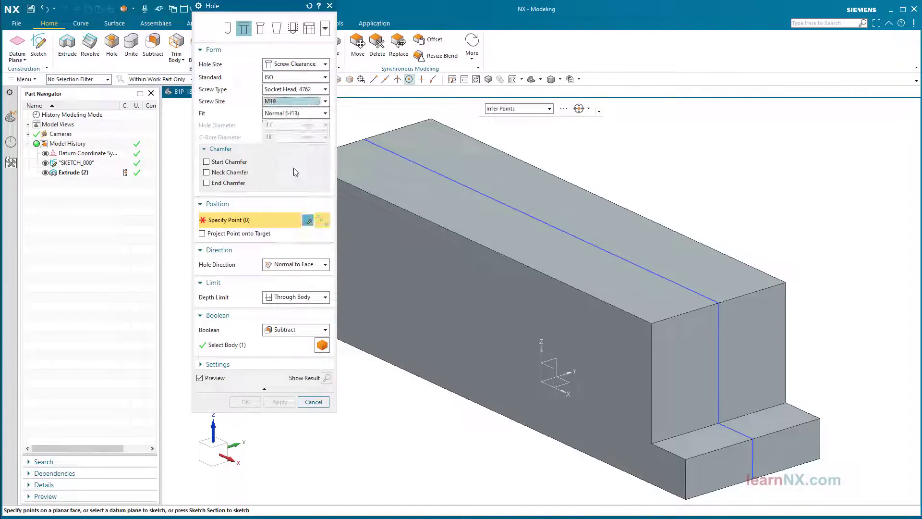
Create the hole position sketch on the block's top face, with the existing datum origin point as sketch origin.
click(307, 222)
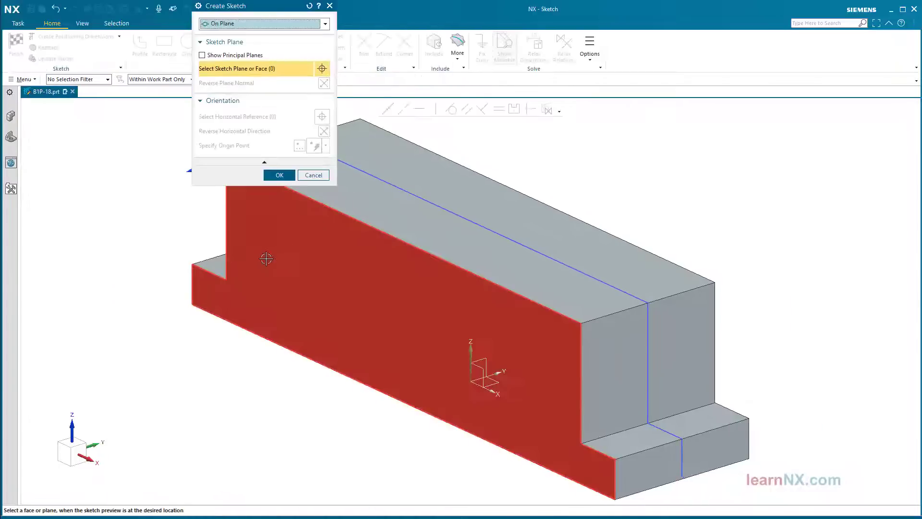
middle_drag(261, 263, 383, 301)
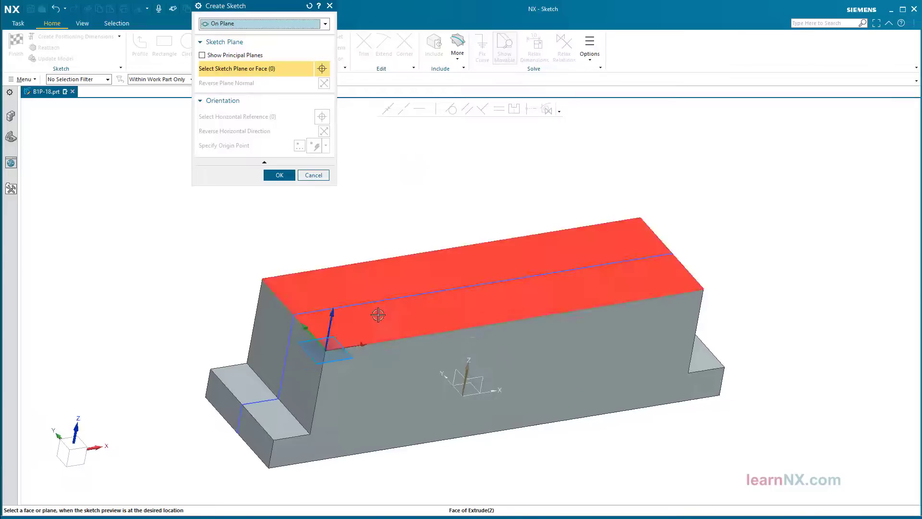
click(379, 314)
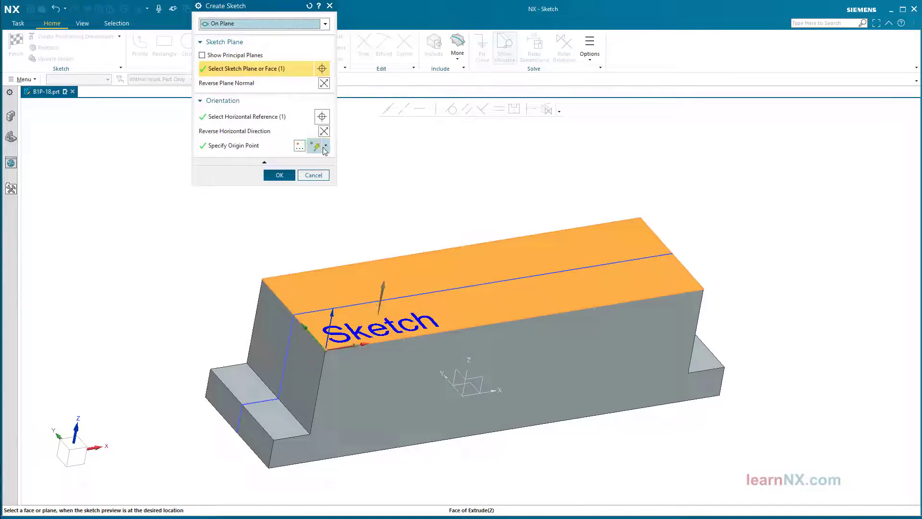
click(326, 146)
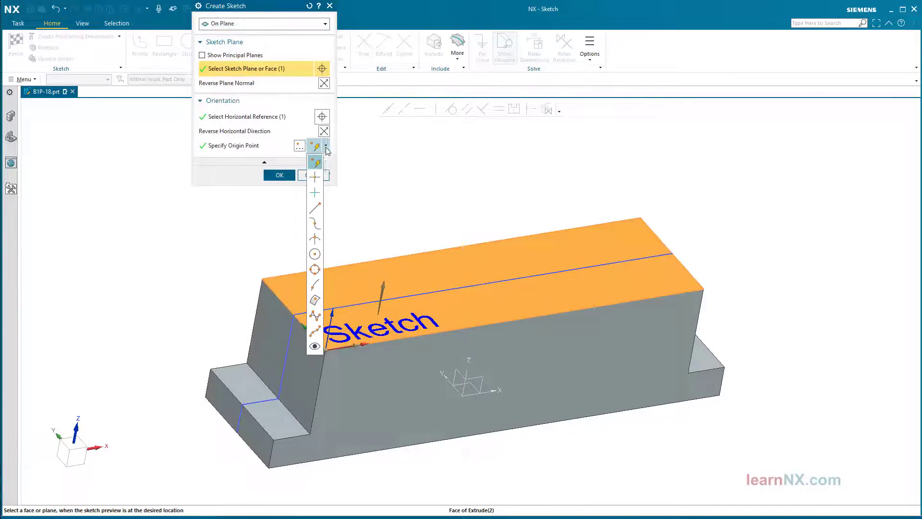
click(319, 196)
mouse_move(318, 197)
middle_down()
mouse_move(478, 403)
mouse_move(402, 198)
middle_up()
click(491, 391)
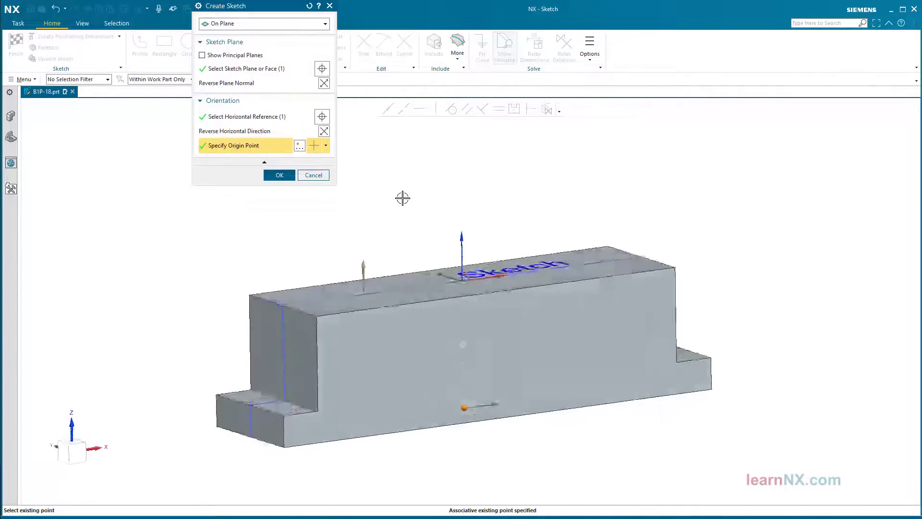
middle_click(403, 198)
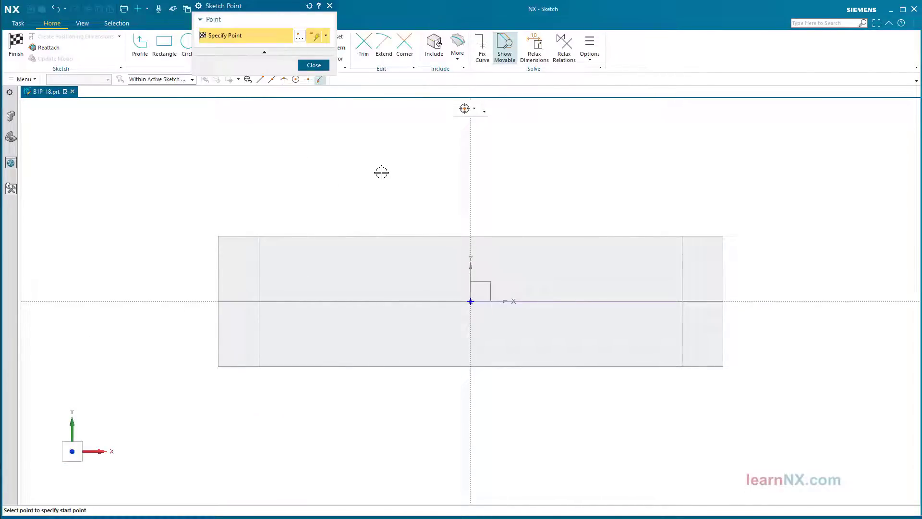
Draw a horizontal rectangle centred on the sketch origin, its short sides over the lower ledges, with snapping limited to existing points.
click(313, 66)
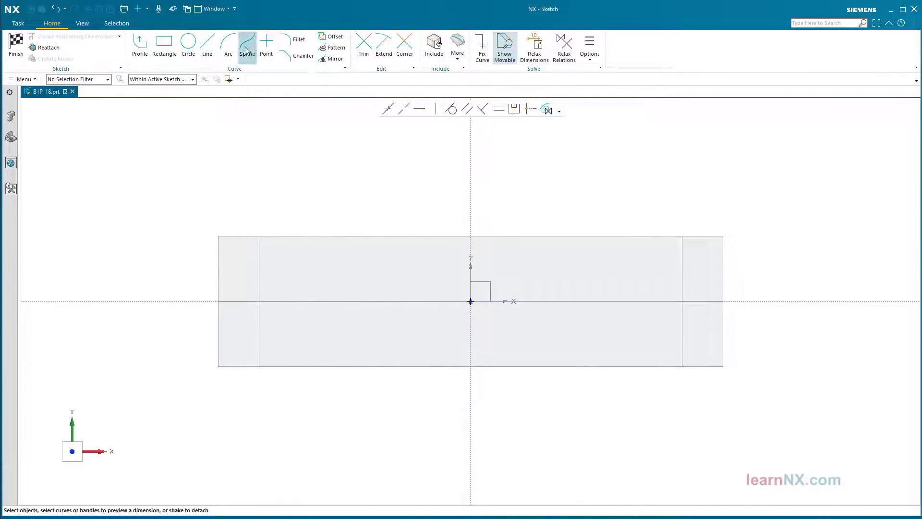
click(168, 42)
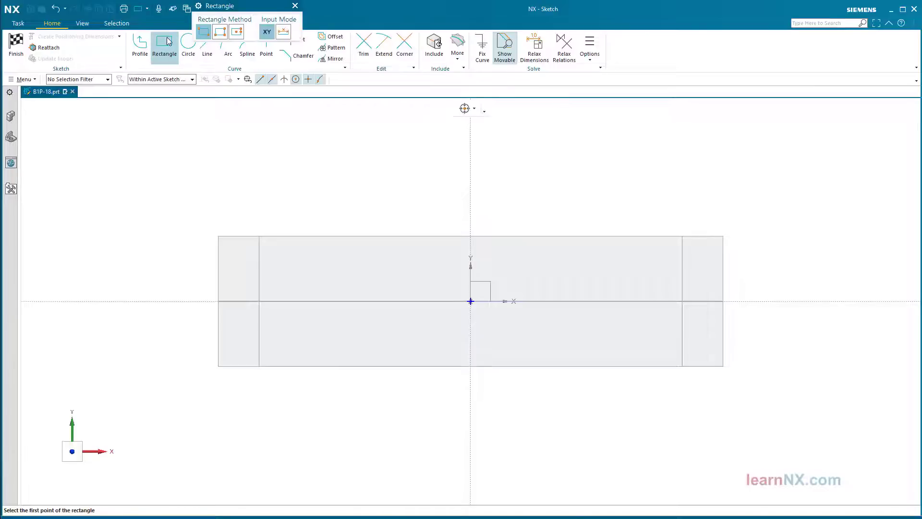
click(238, 33)
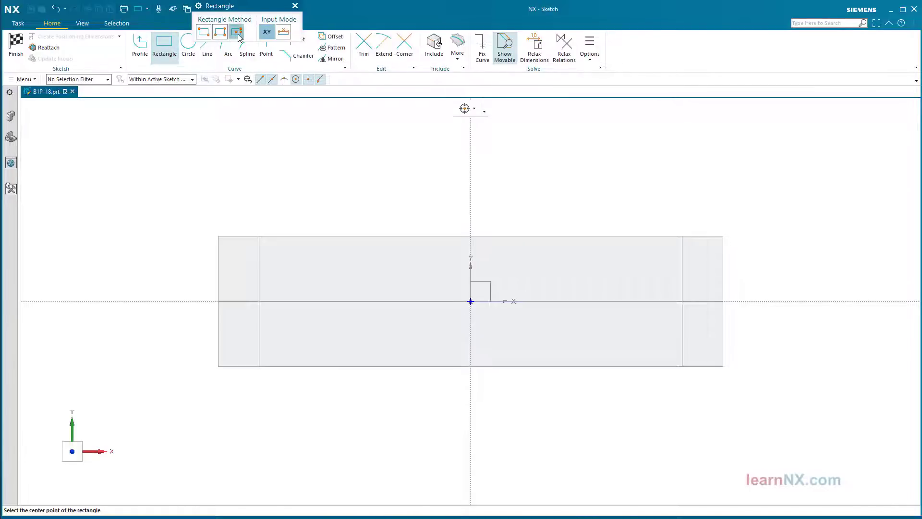
click(320, 80)
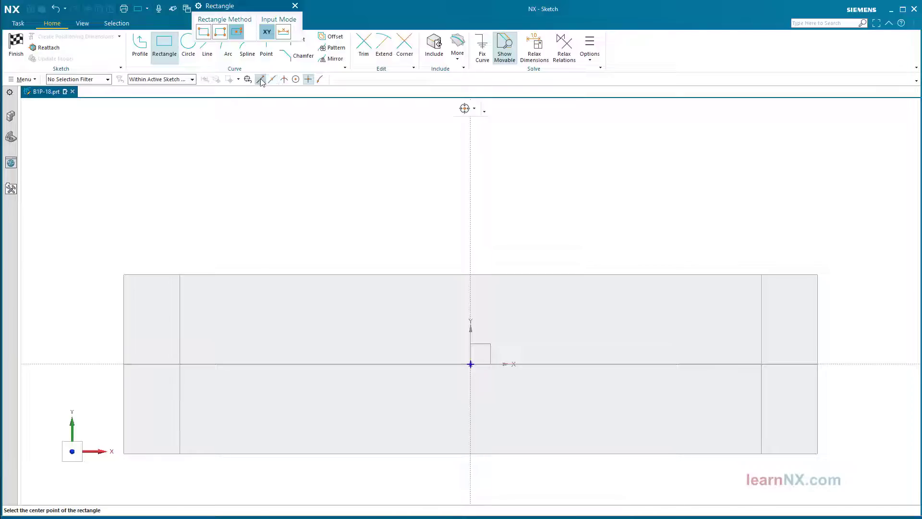
click(463, 358)
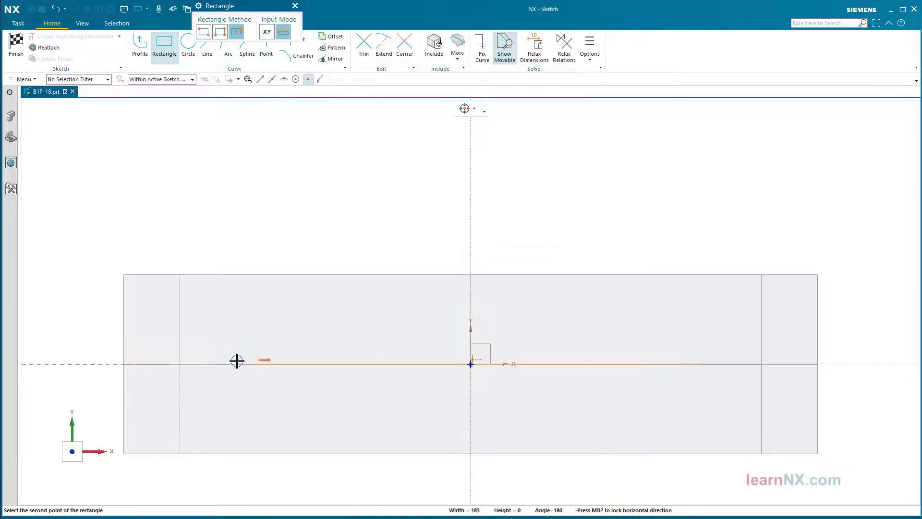
click(158, 364)
click(152, 427)
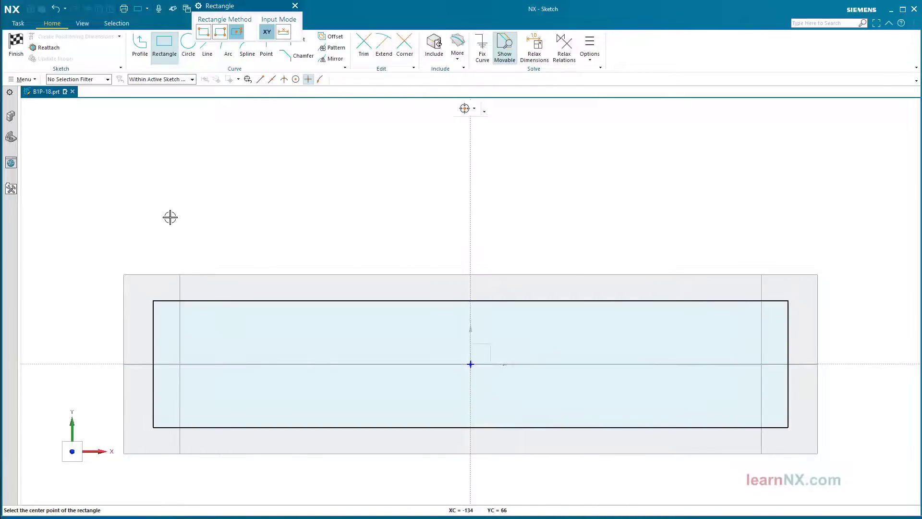
key(Escape)
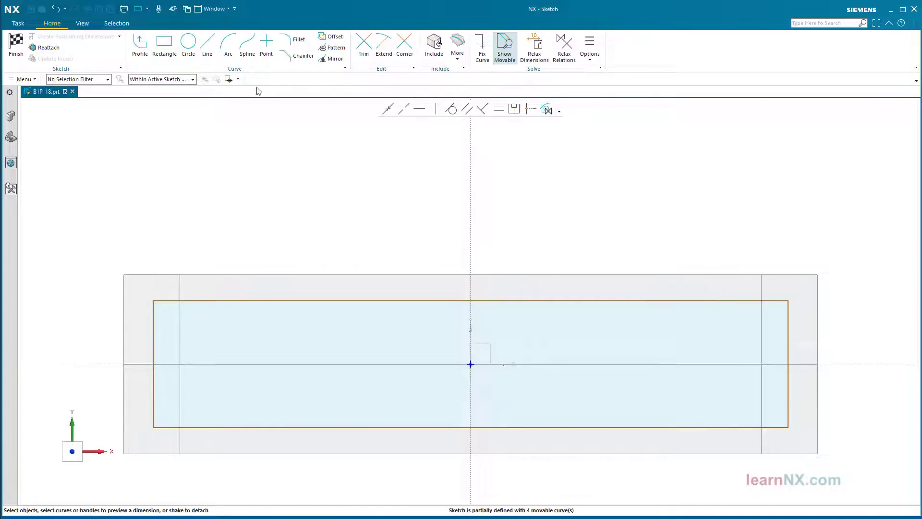
Place sketch points on three rectangle corners and a fourth on the +X short side, slightly below its upper corner.
click(266, 44)
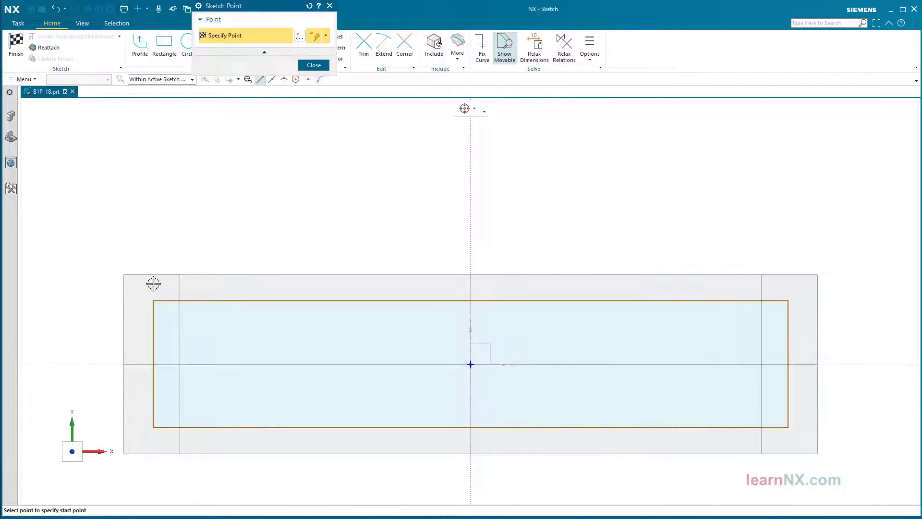
click(154, 300)
click(153, 427)
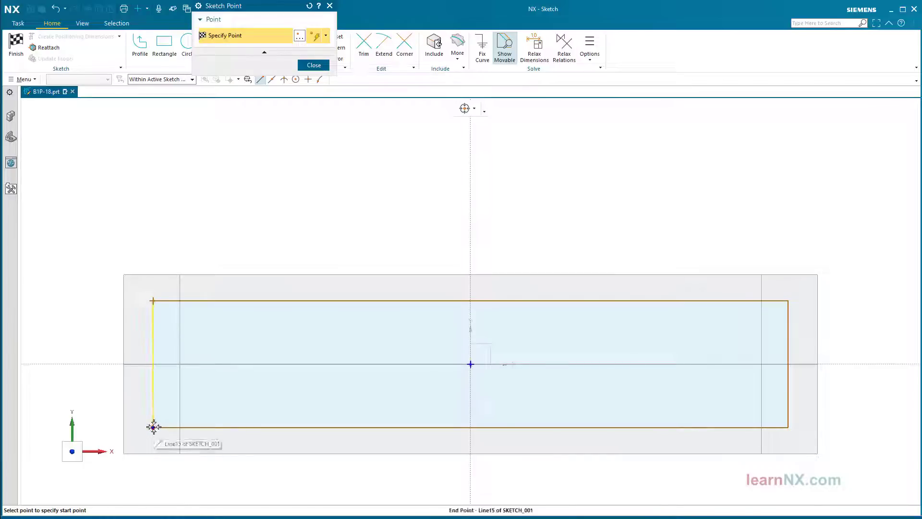
click(788, 427)
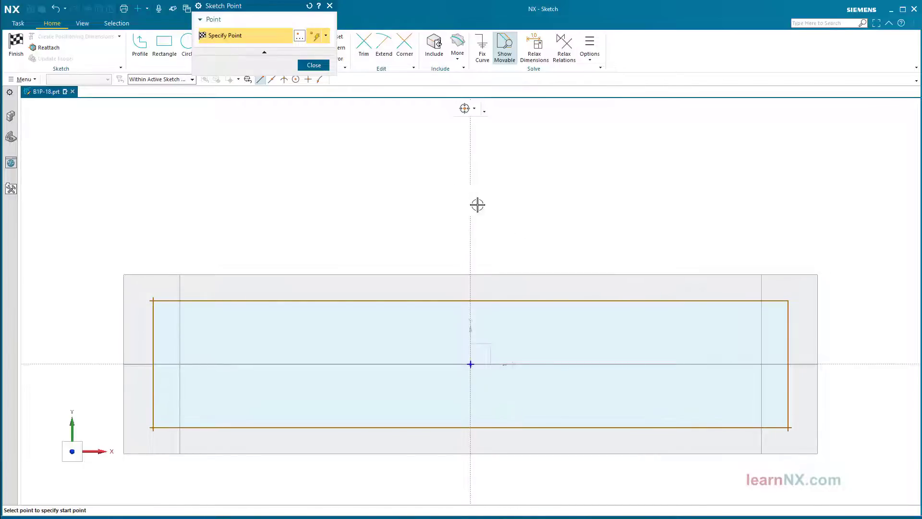
click(788, 318)
key(Escape)
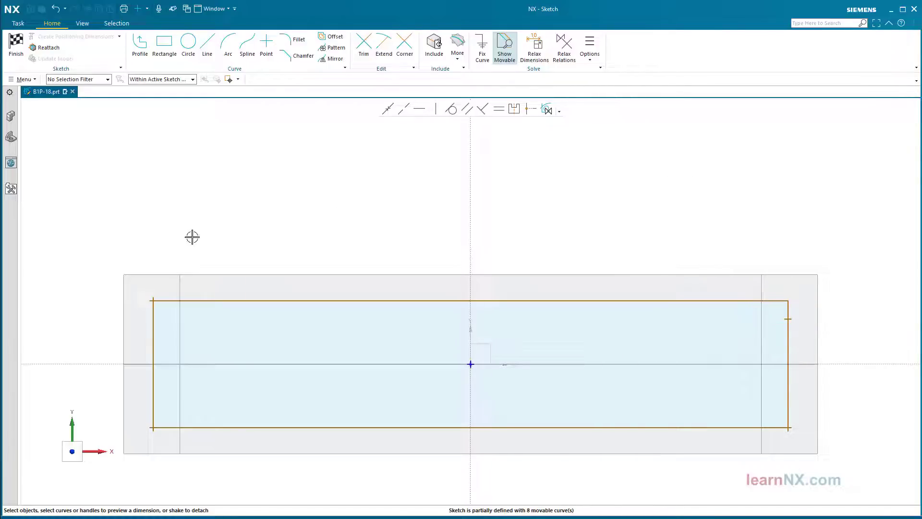
Widen the selection scope to the work part and dimension the rectangle's upper side 12 mm from the block's upper edge.
click(178, 83)
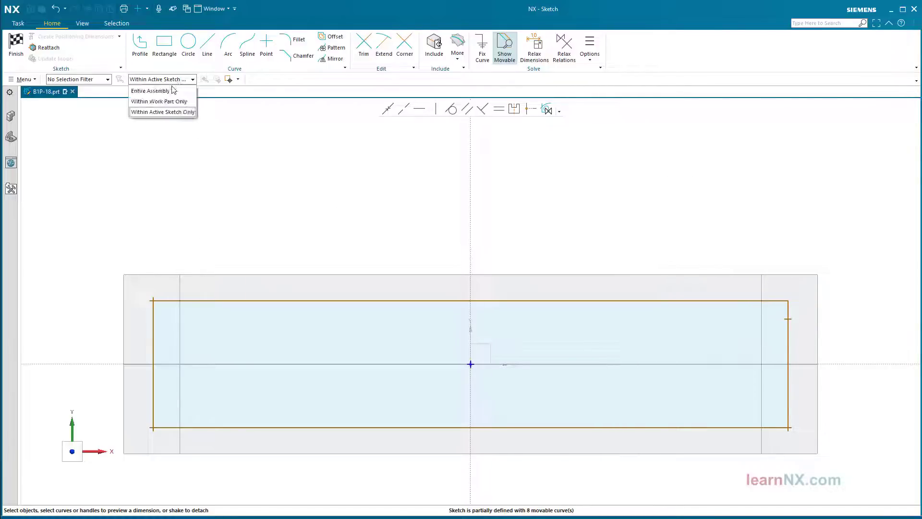
click(181, 101)
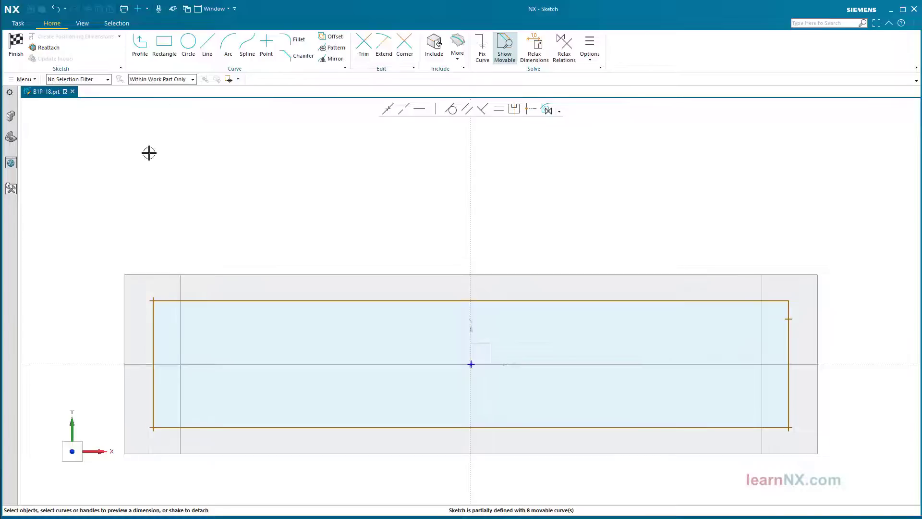
click(245, 239)
click(241, 268)
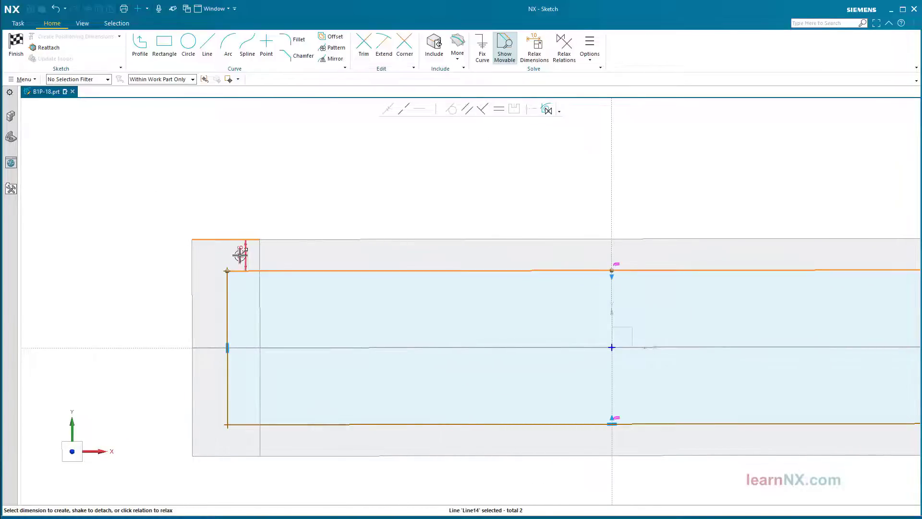
click(242, 250)
text(1)
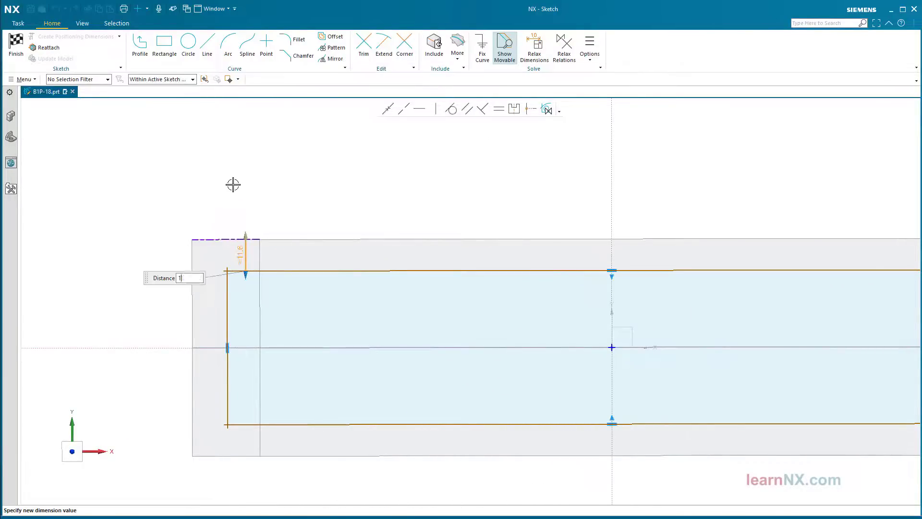
text(2)
key(Return)
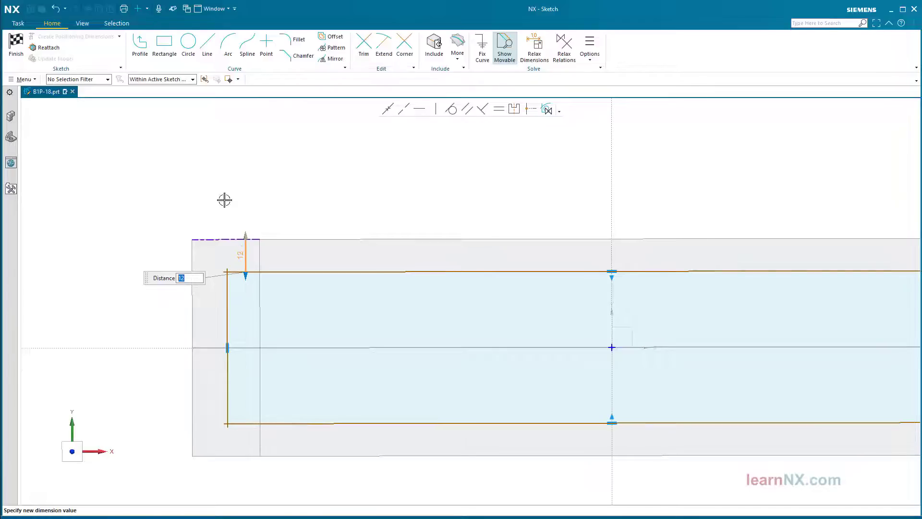
middle_click(189, 307)
Dimension the rectangle's -X short side 12 mm from the block's adjacent end edge.
click(191, 304)
click(227, 297)
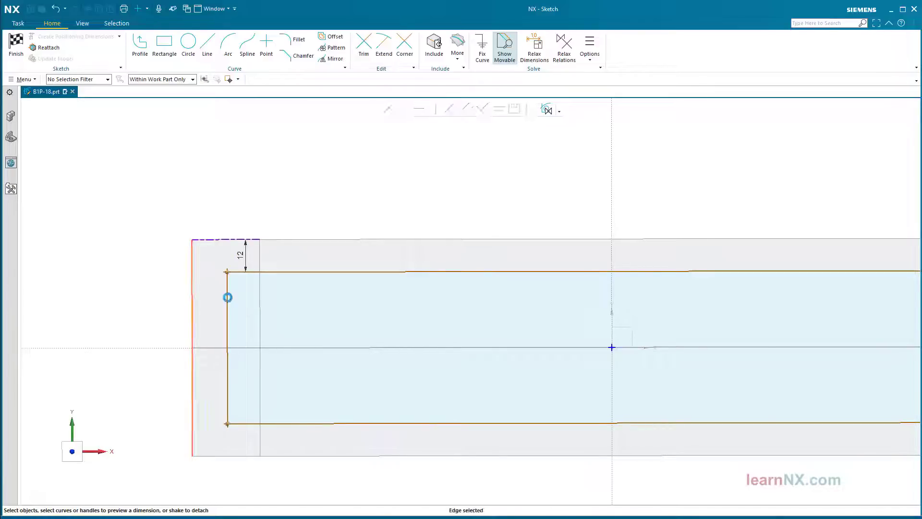
click(212, 299)
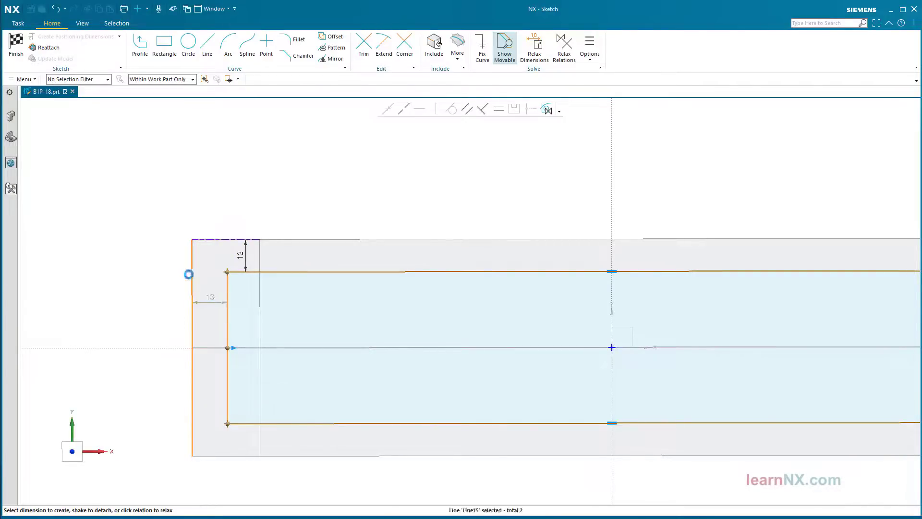
text(12)
key(Return)
middle_click(144, 253)
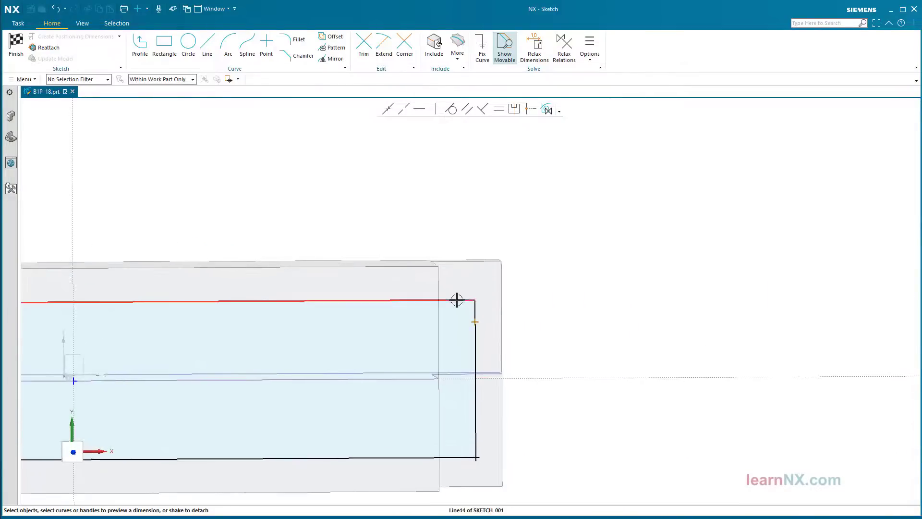
Dimension the off-corner point 5 mm below the rectangle's upper side and move the dimension clear of the geometry.
click(457, 301)
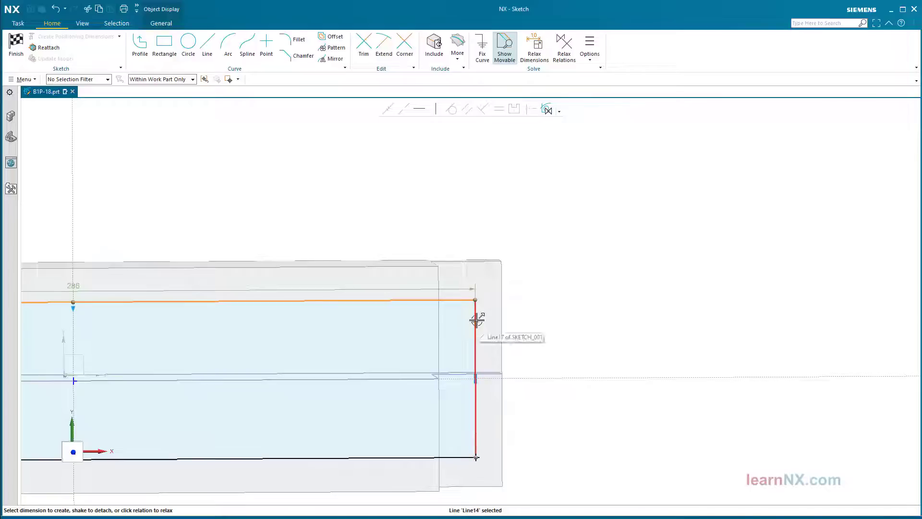
click(477, 320)
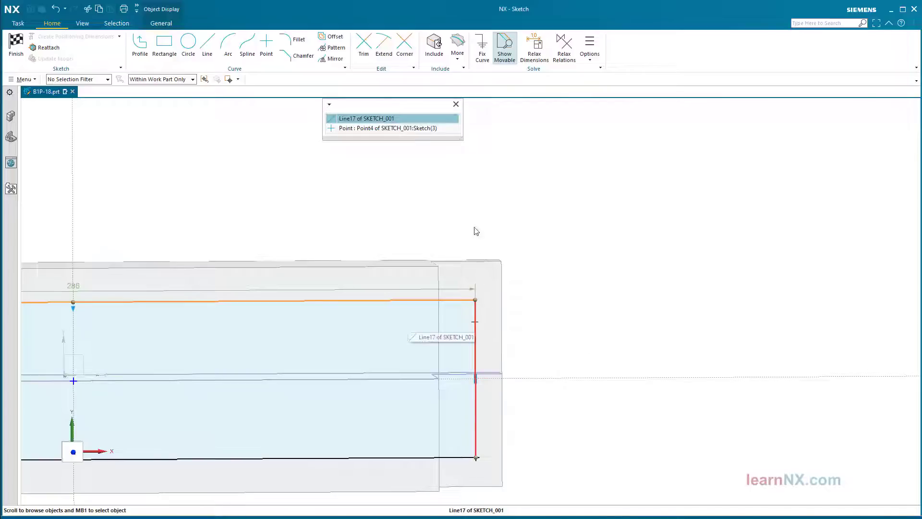
click(398, 129)
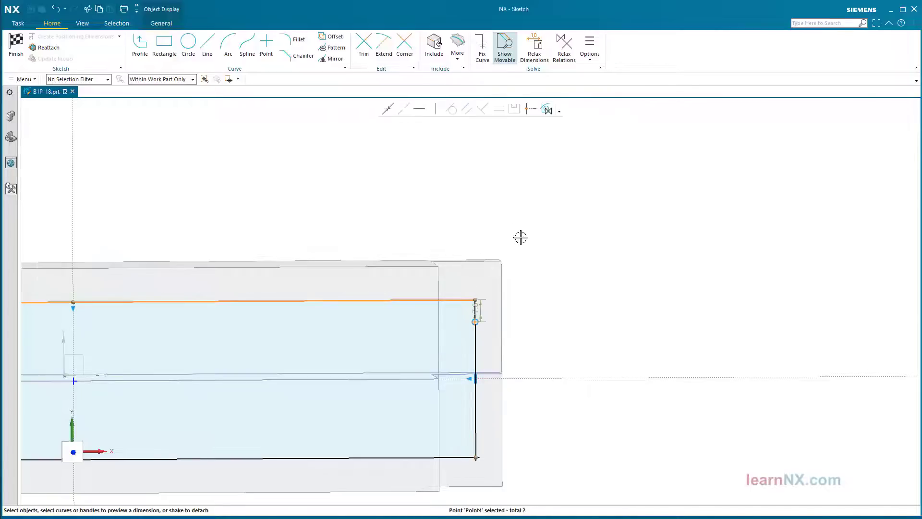
click(480, 310)
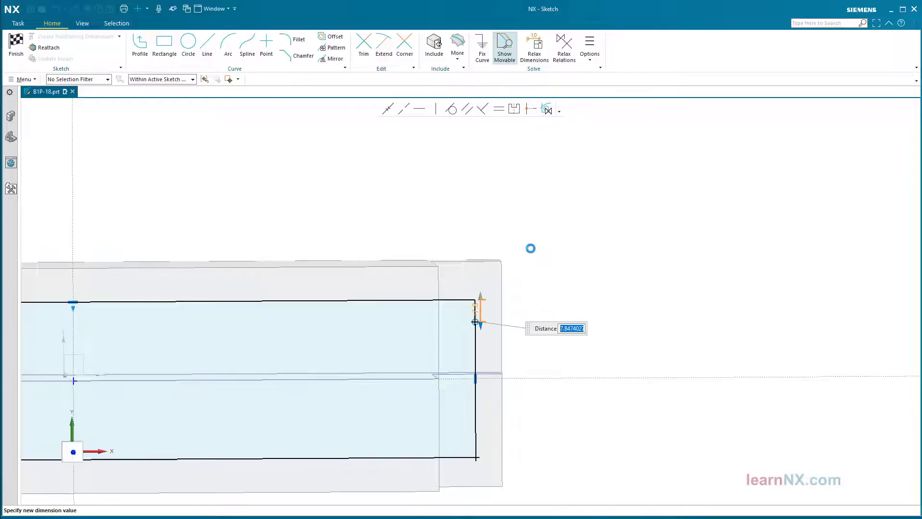
key(Return)
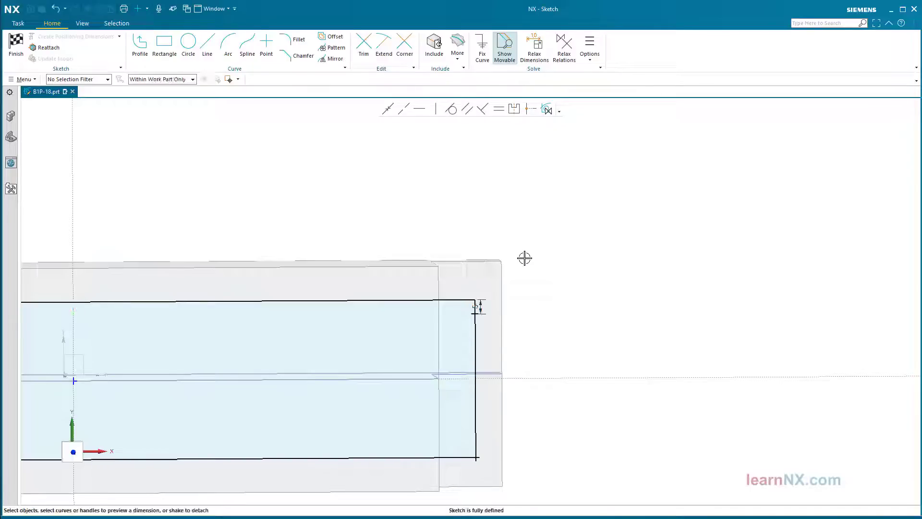
drag(480, 307, 506, 278)
click(499, 261)
key(ctrl+f)
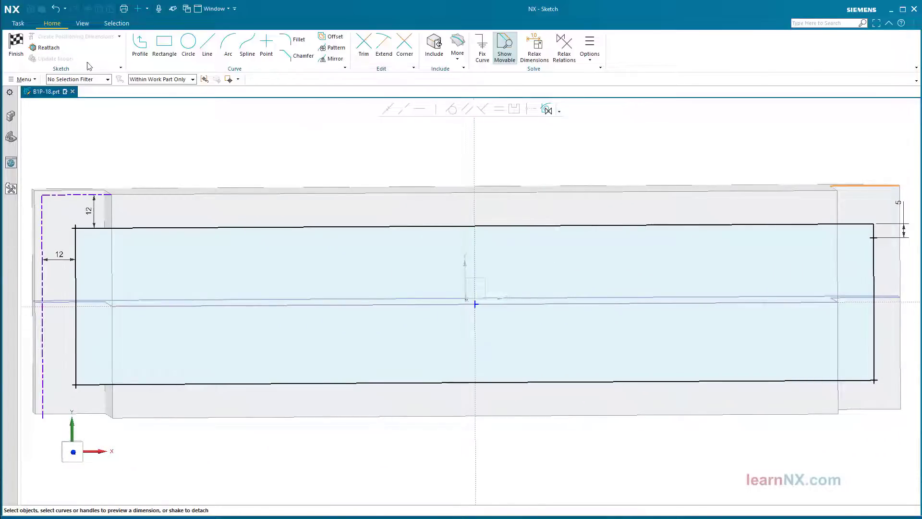
Finish the sketch and create the four M10 counterbored holes with their points projected onto the target body.
click(16, 44)
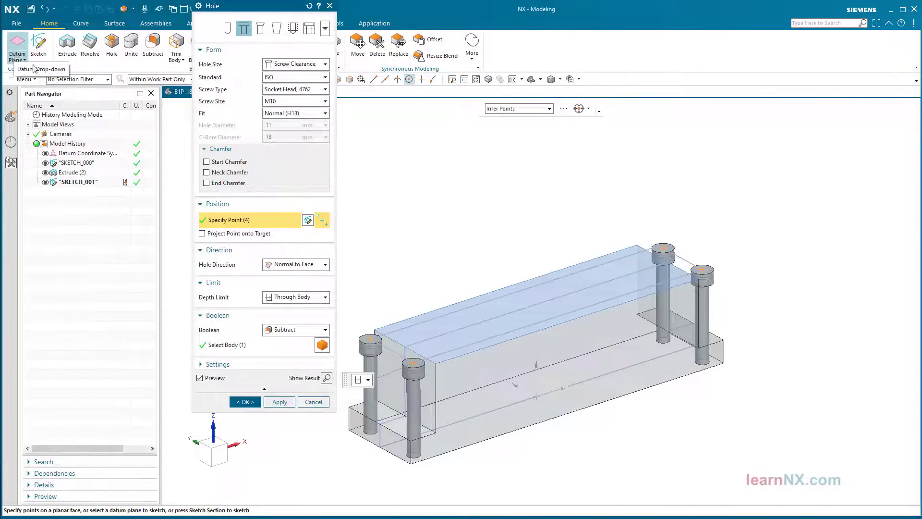
click(202, 234)
click(201, 234)
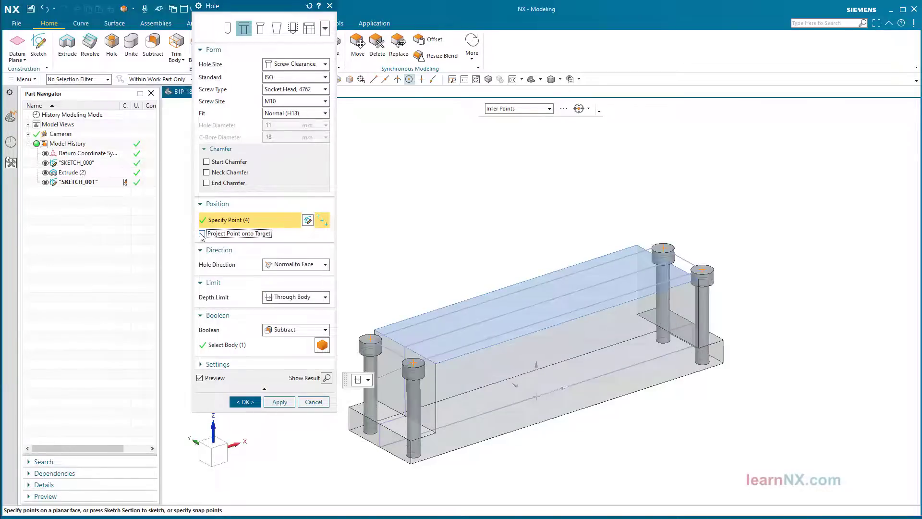
click(201, 234)
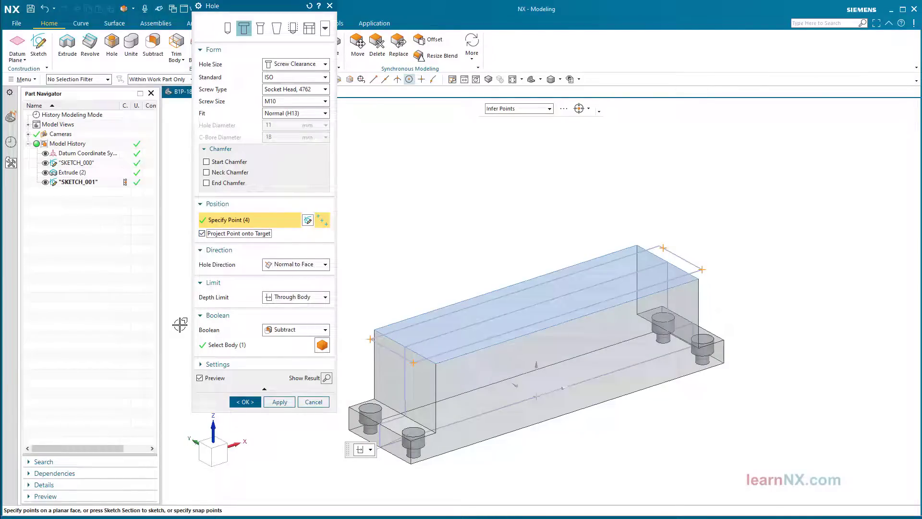
click(246, 402)
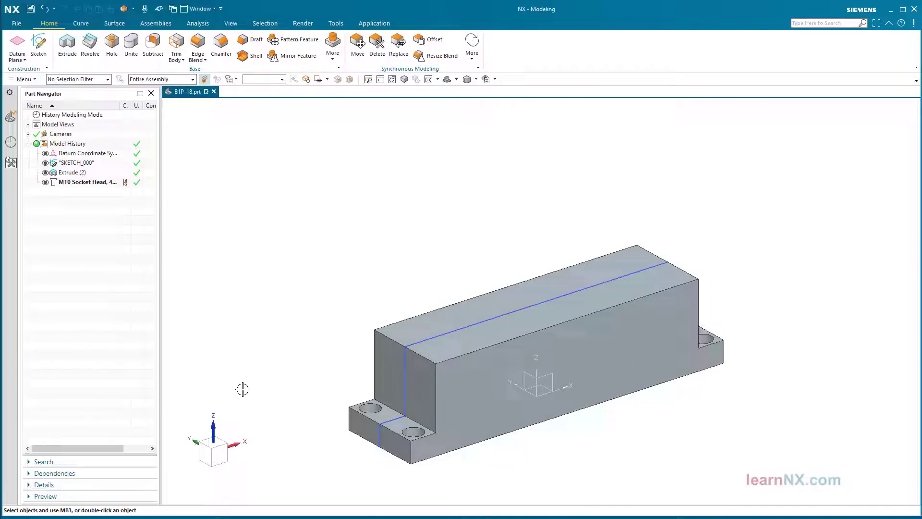
Set up a new simple hole with custom size and a diameter of 10 mm.
click(113, 47)
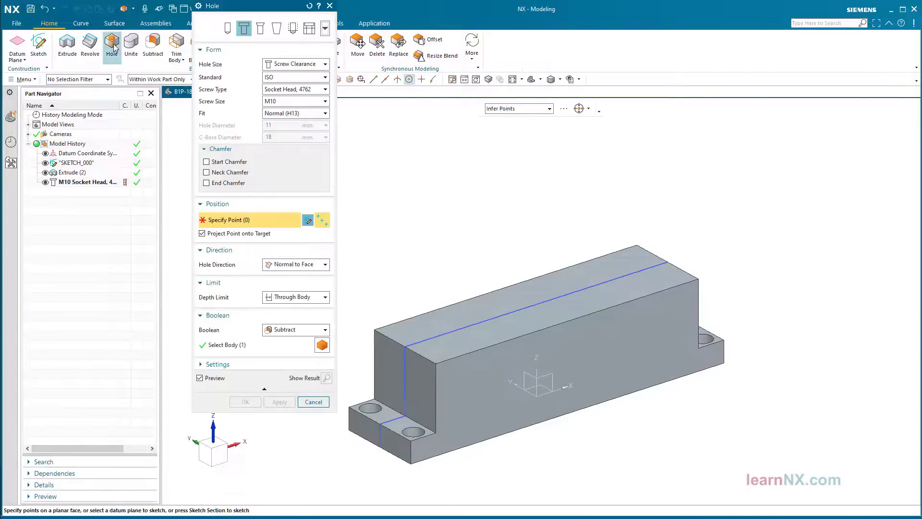
click(228, 29)
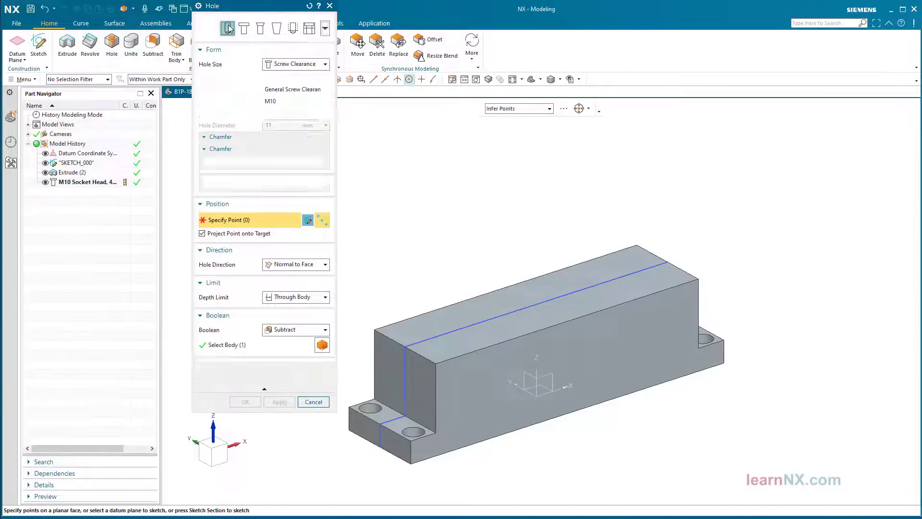
click(298, 65)
click(296, 77)
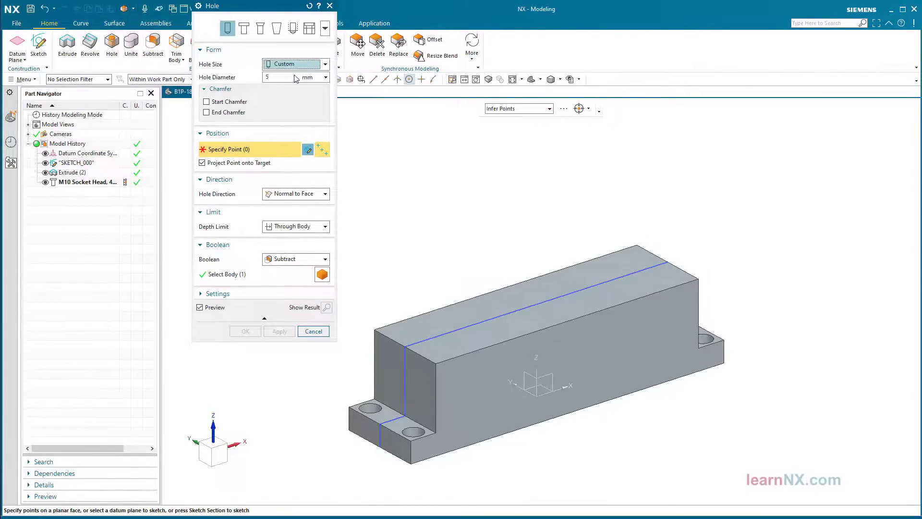
drag(283, 77, 250, 76)
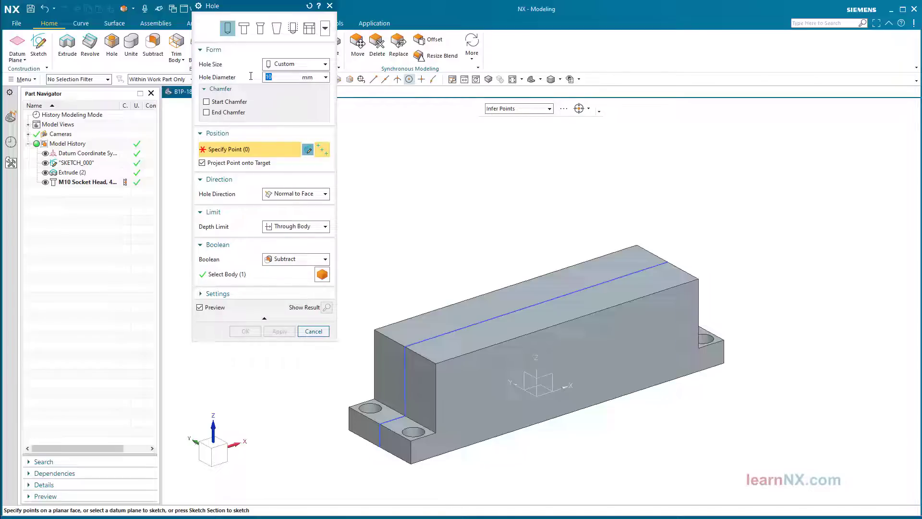
Create the simple holes' position sketch on the block's top face, using the existing datum origin point as sketch origin.
click(308, 150)
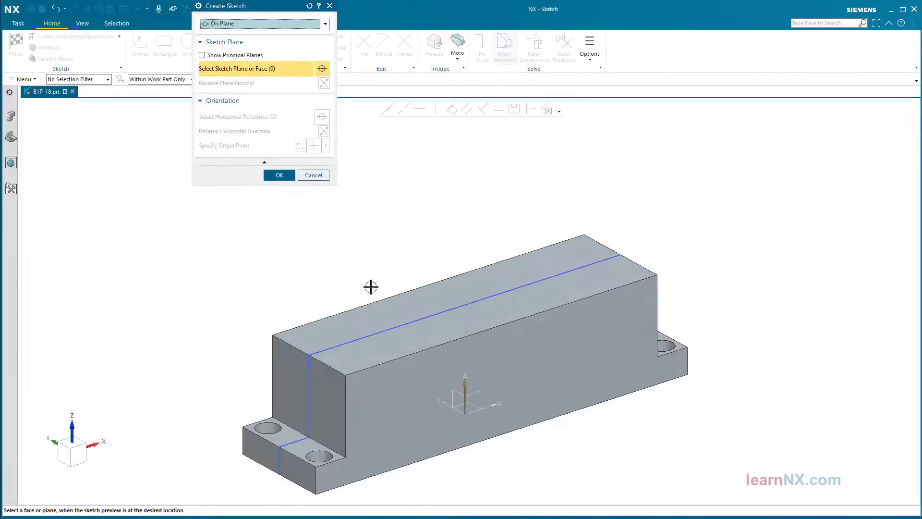
click(420, 322)
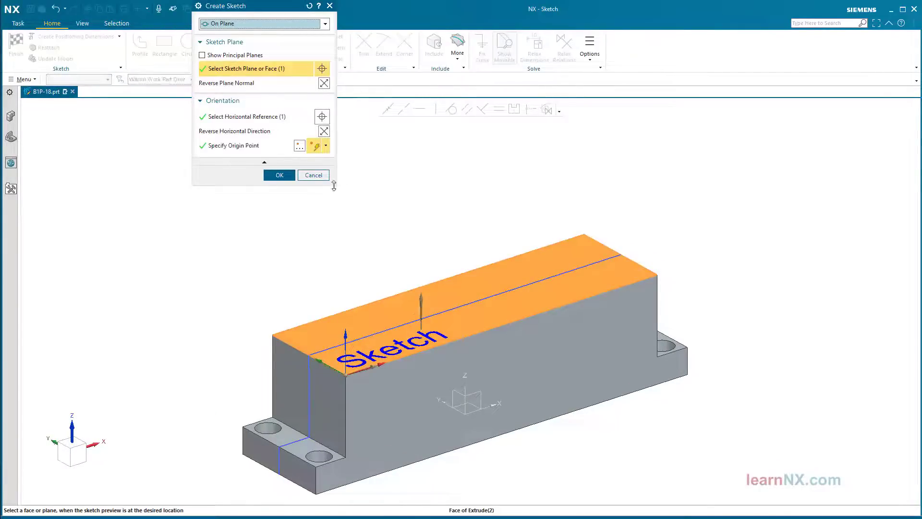
click(326, 145)
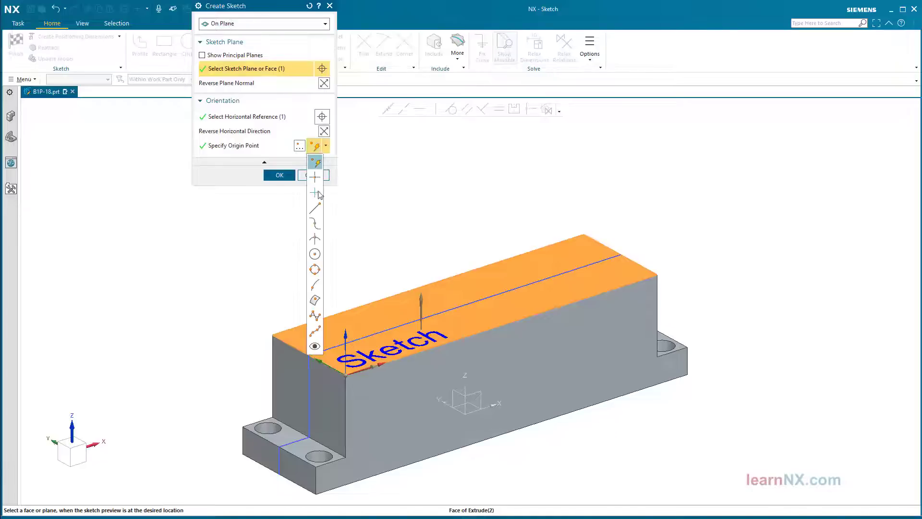
click(316, 193)
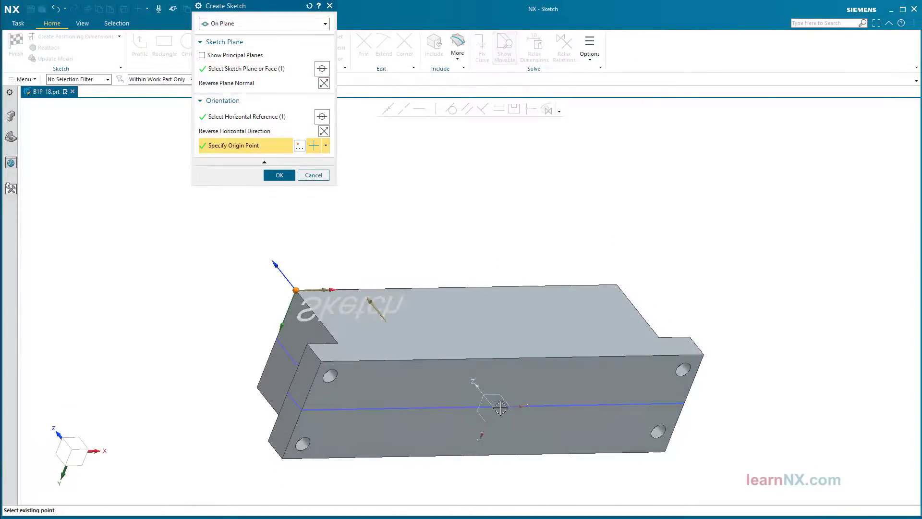
click(500, 407)
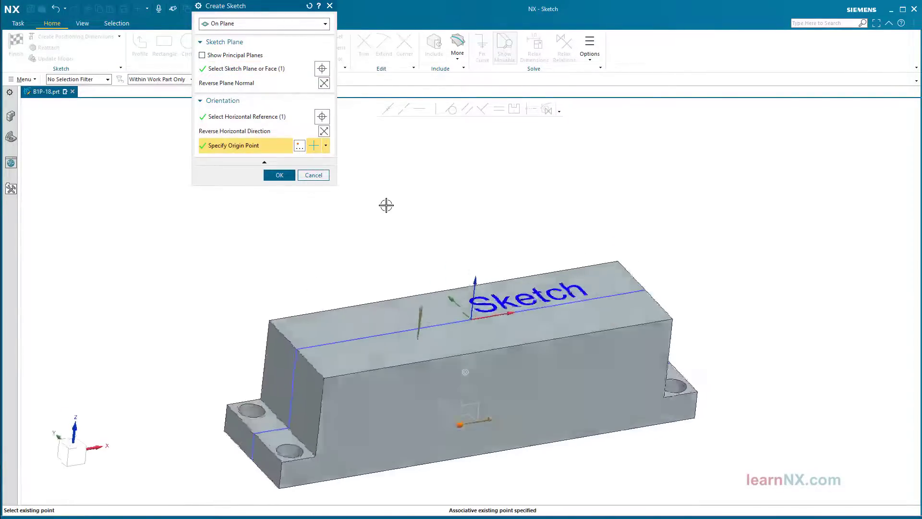
middle_click(386, 205)
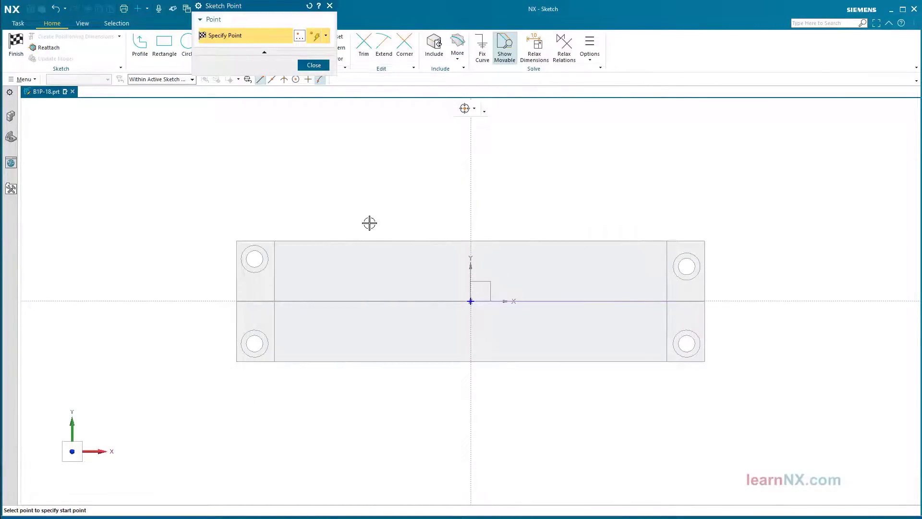
Place two sketch points on the horizontal axis, one over each lower ledge between the counterbored holes.
scroll(312, 268, up, 3)
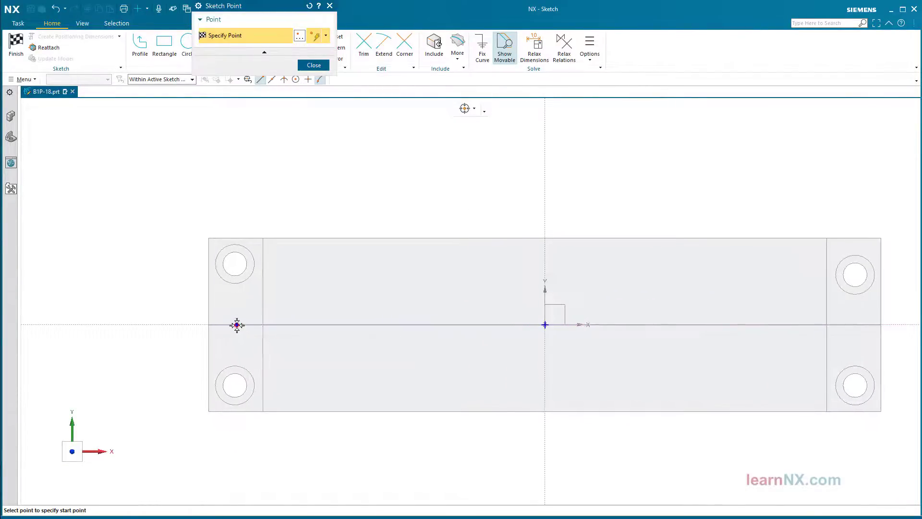
click(237, 325)
shift+middle_drag(651, 364, 517, 373)
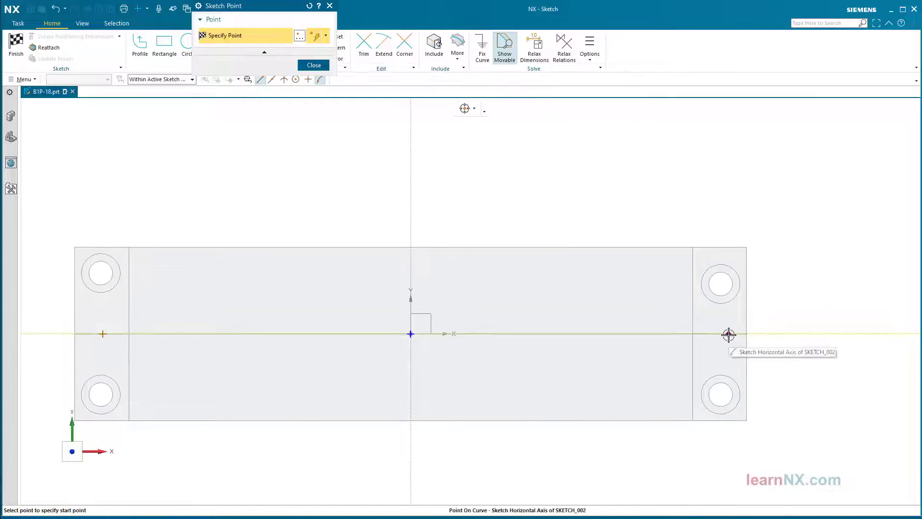
click(728, 334)
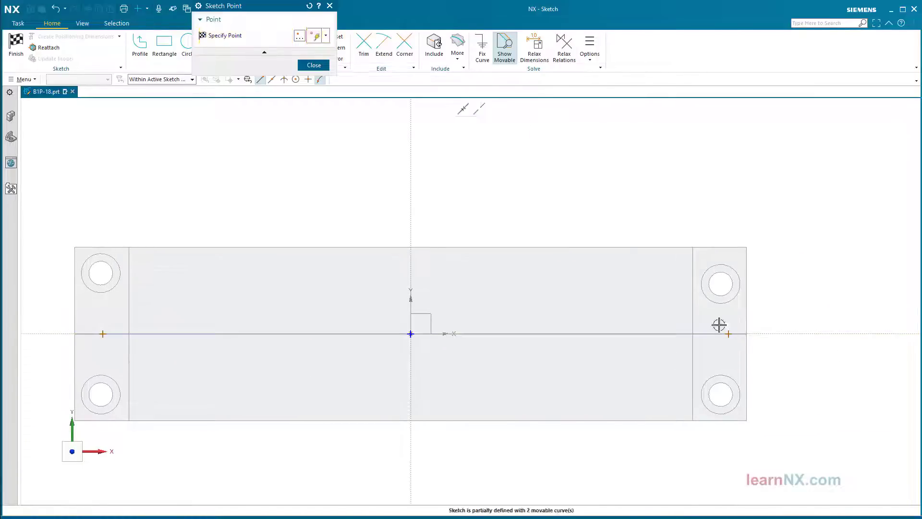
Enable persistent relations and align the left sketch point vertically with the upper-left counterbore's circular edge.
click(330, 5)
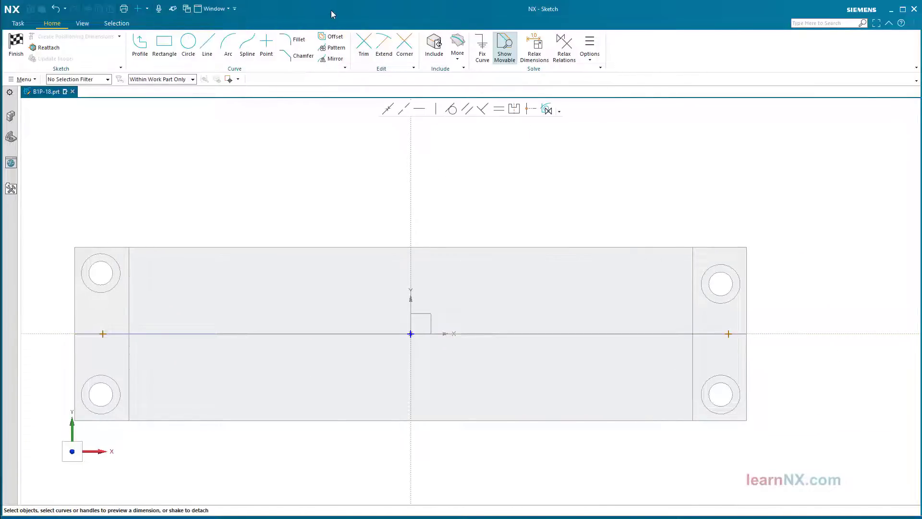
click(546, 110)
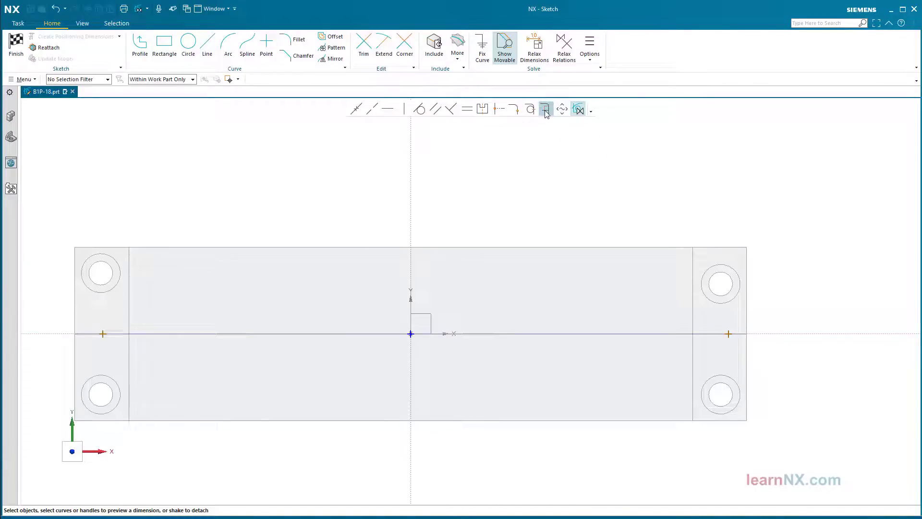
click(121, 260)
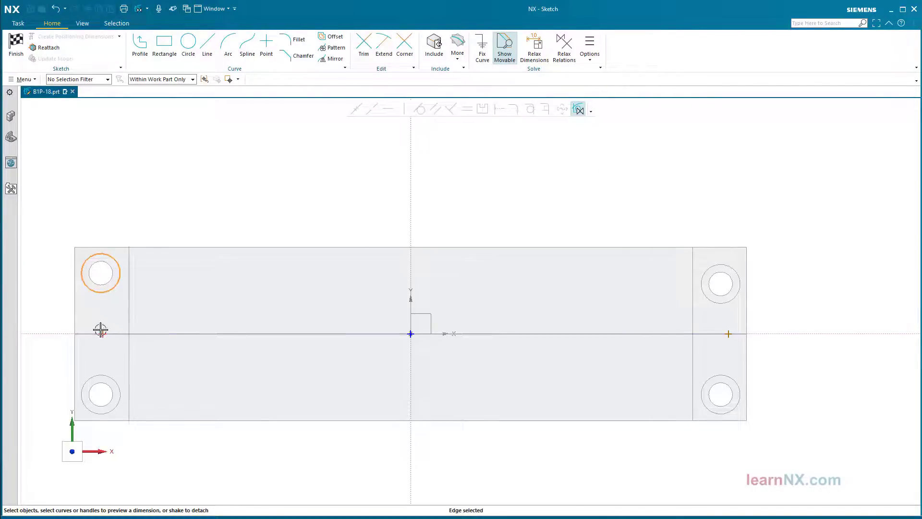
click(100, 331)
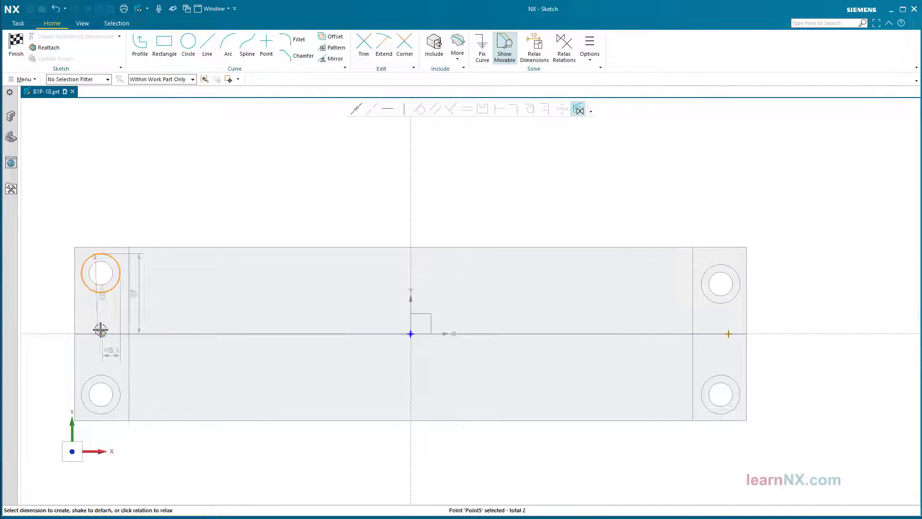
click(403, 109)
Align the right sketch point vertically with the upper-right counterbore's edge, and create the two 10 mm holes through the body.
shift+middle_drag(679, 183, 595, 177)
scroll(595, 177, up, 1)
click(649, 264)
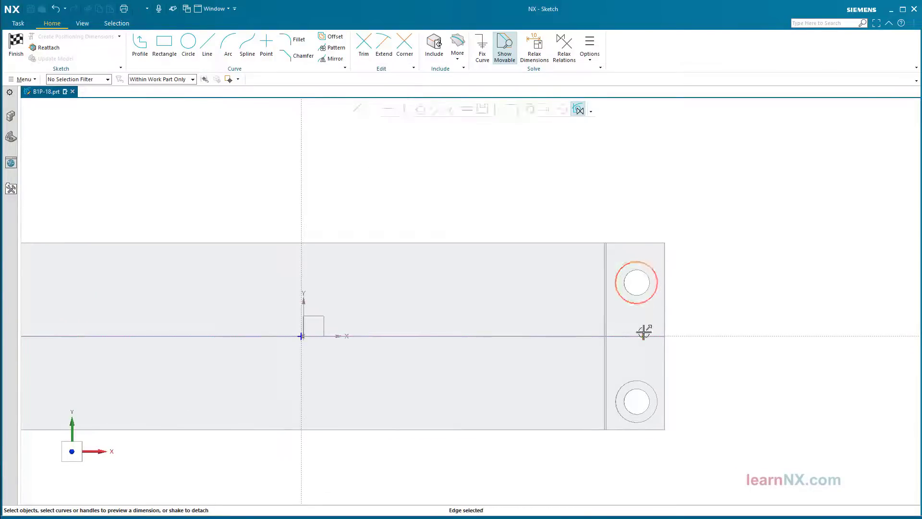
click(643, 336)
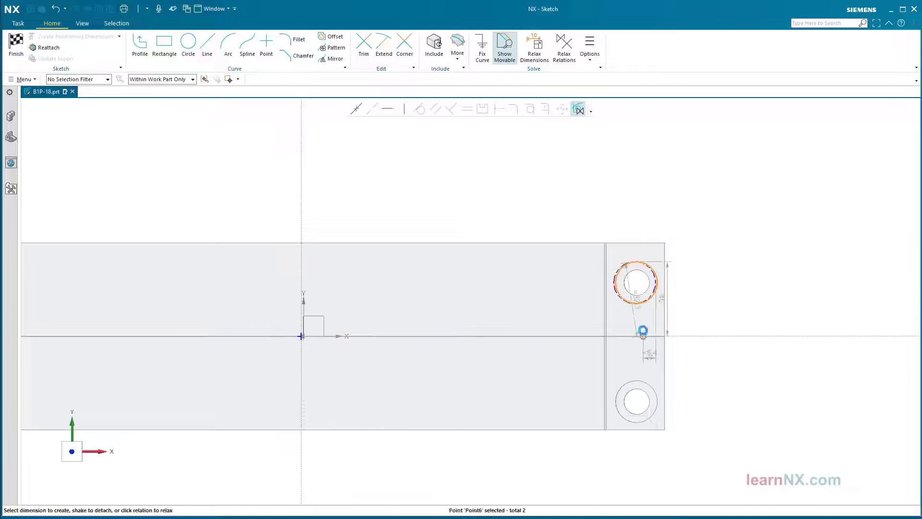
click(405, 109)
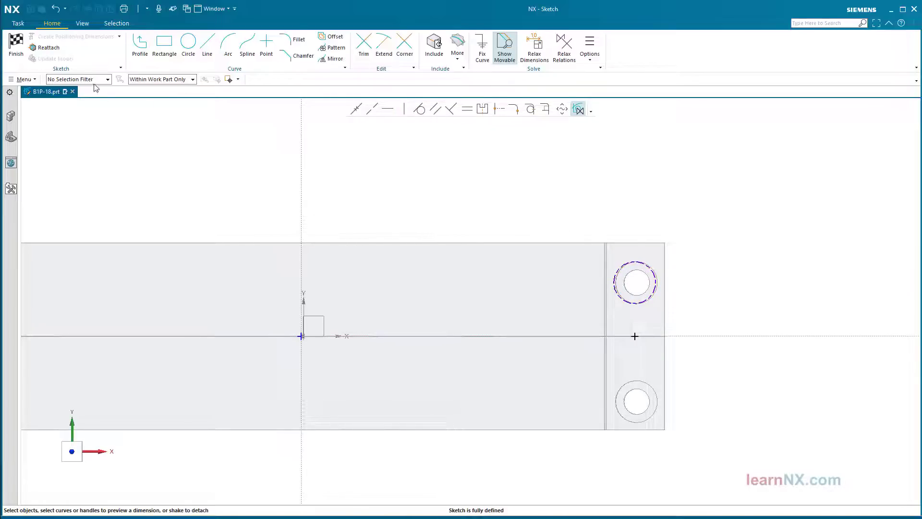
click(16, 47)
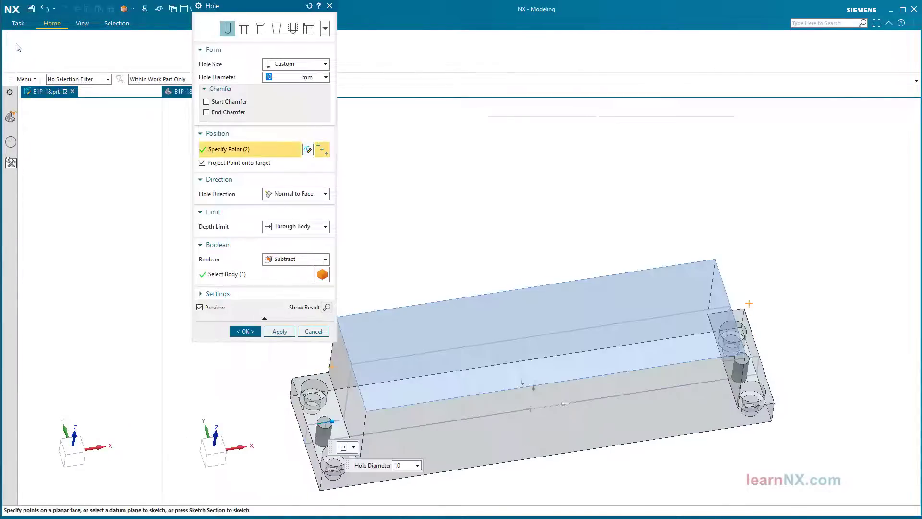
click(246, 331)
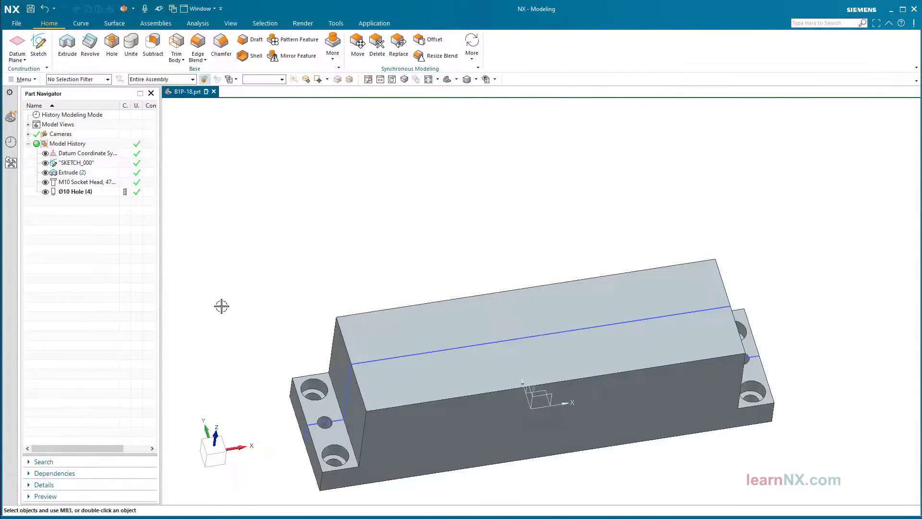
Set up a 4 mm symmetric chamfer with the Single Curve rule on the four vertical corner edges at the block's left end.
click(220, 48)
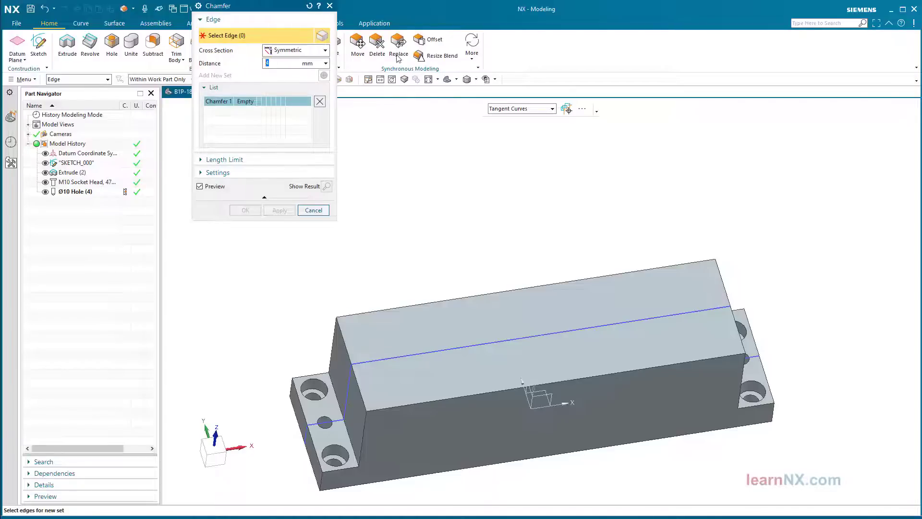
click(542, 109)
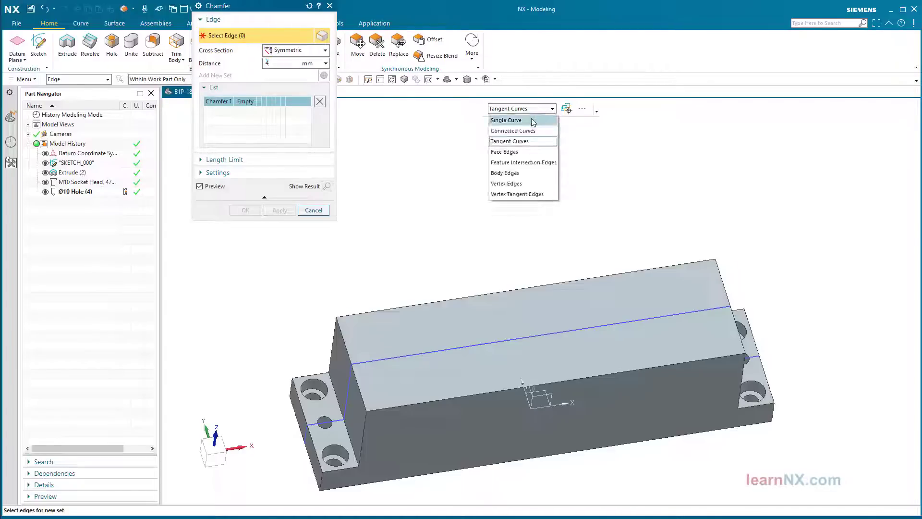
click(533, 121)
middle_drag(461, 192, 383, 300)
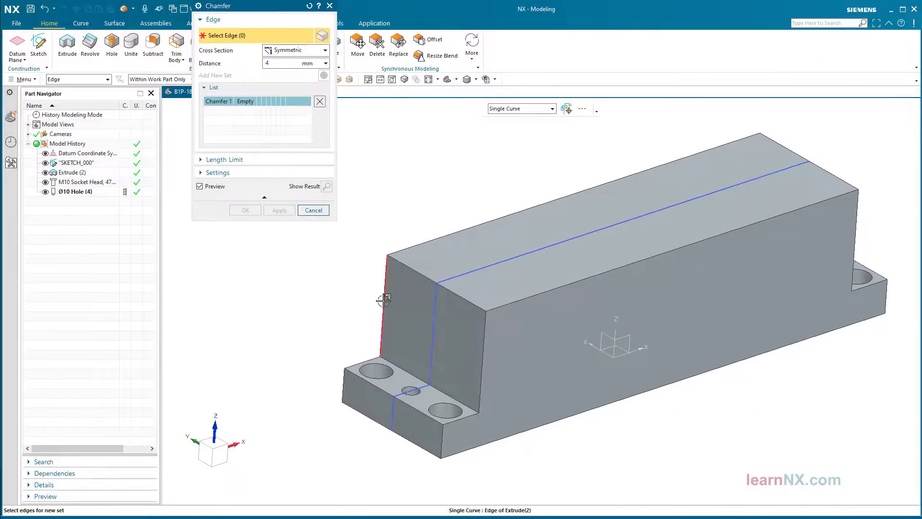
click(383, 301)
click(483, 353)
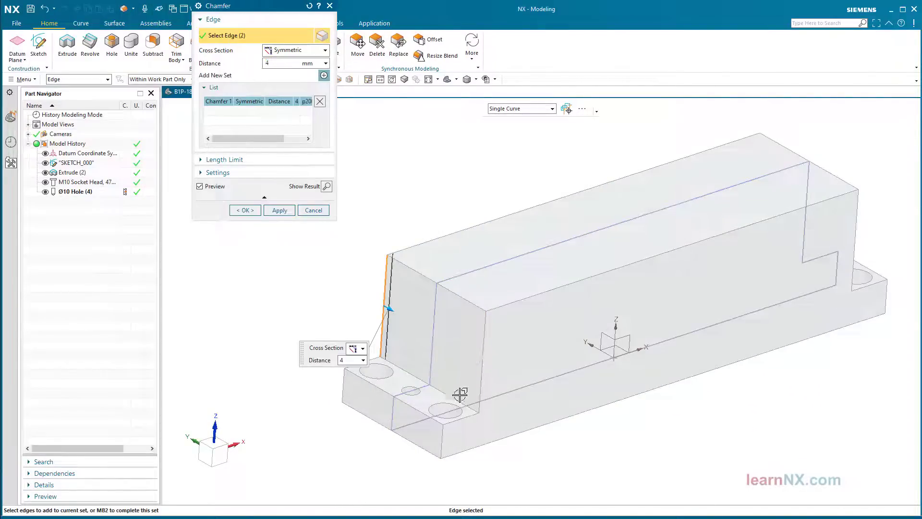
click(442, 439)
click(344, 384)
Add the four vertical corner edges at the block's right end, create the chamfer, and restore the trimetric view.
middle_drag(344, 384, 747, 298)
click(746, 300)
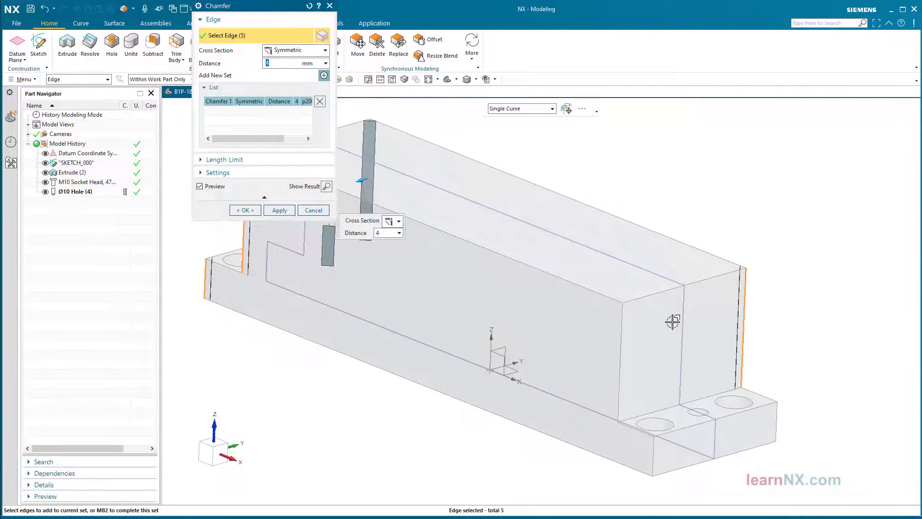
click(622, 338)
click(651, 440)
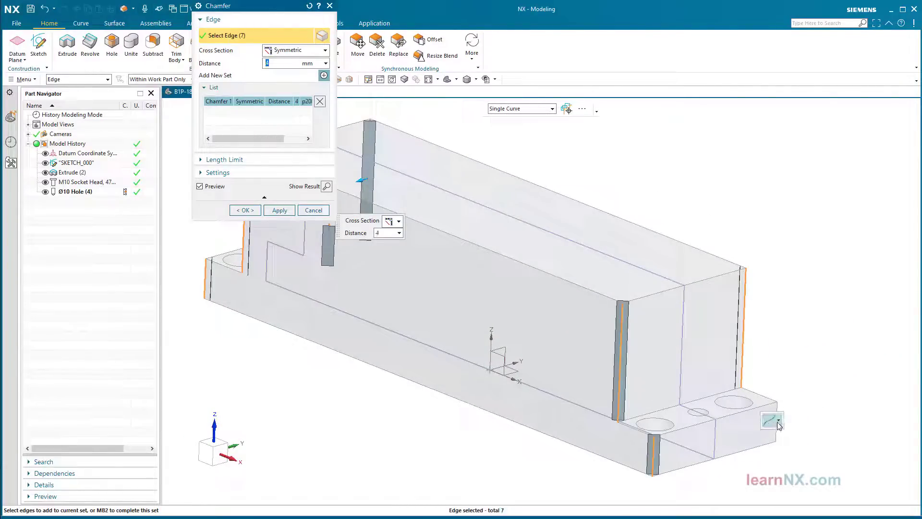
click(774, 423)
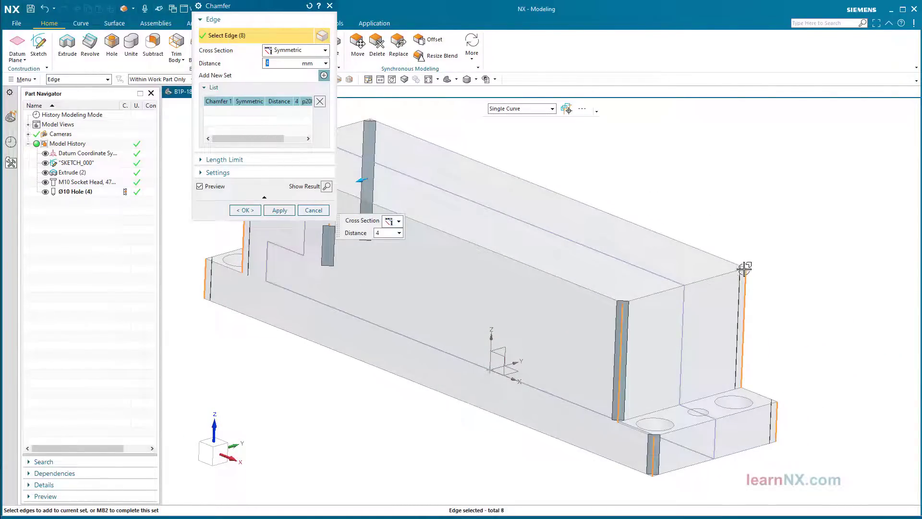
click(241, 213)
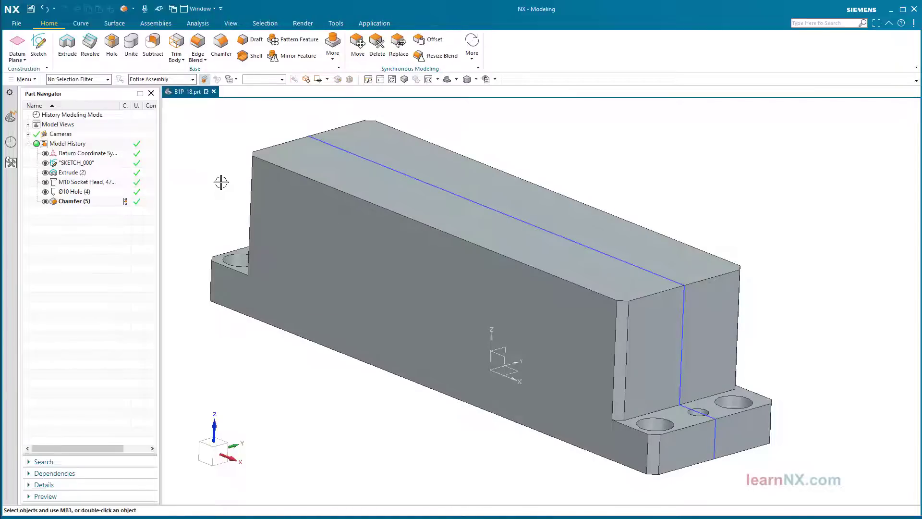
key(Home)
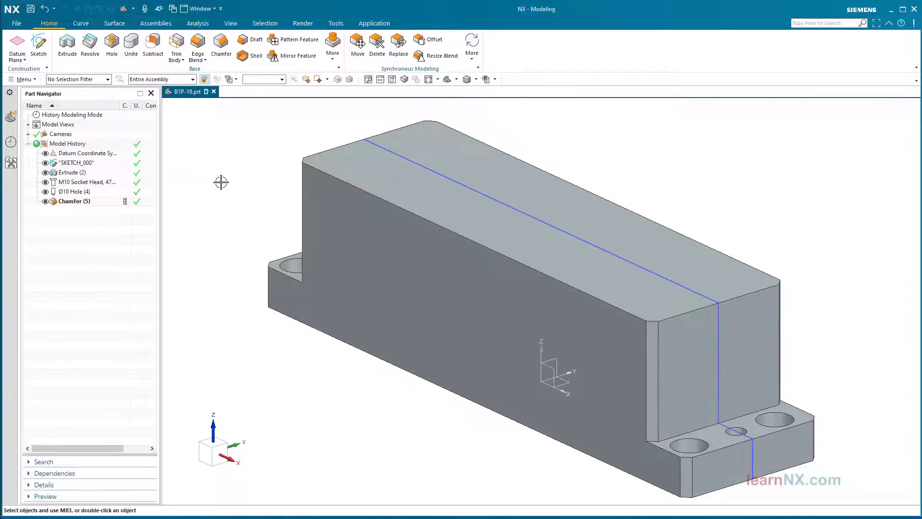
Start a new feature group containing all features from SKETCH_000 through Chamfer (5), leaving out the datum coordinate system.
click(71, 163)
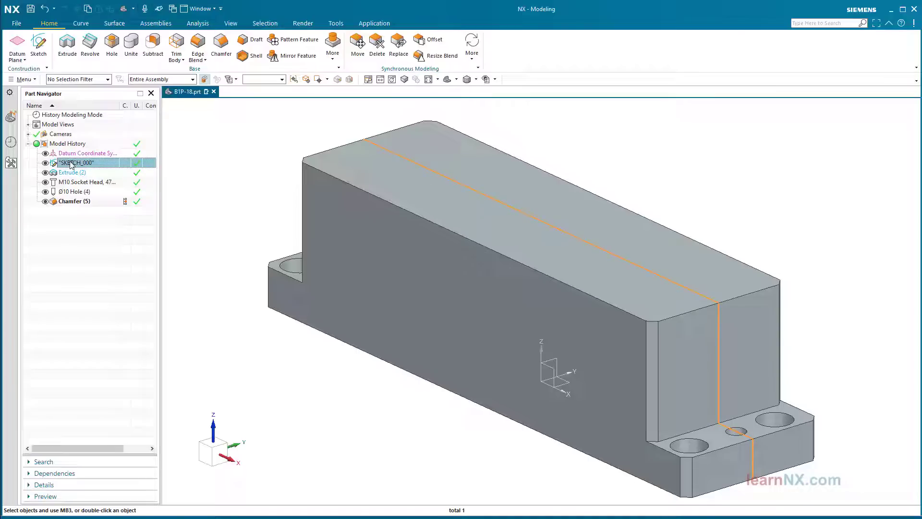
shift+click(72, 201)
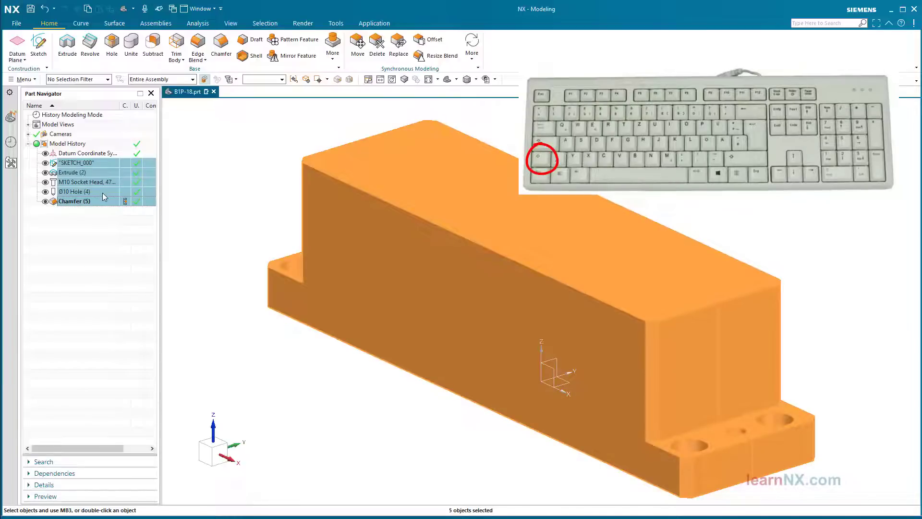
right_click(102, 192)
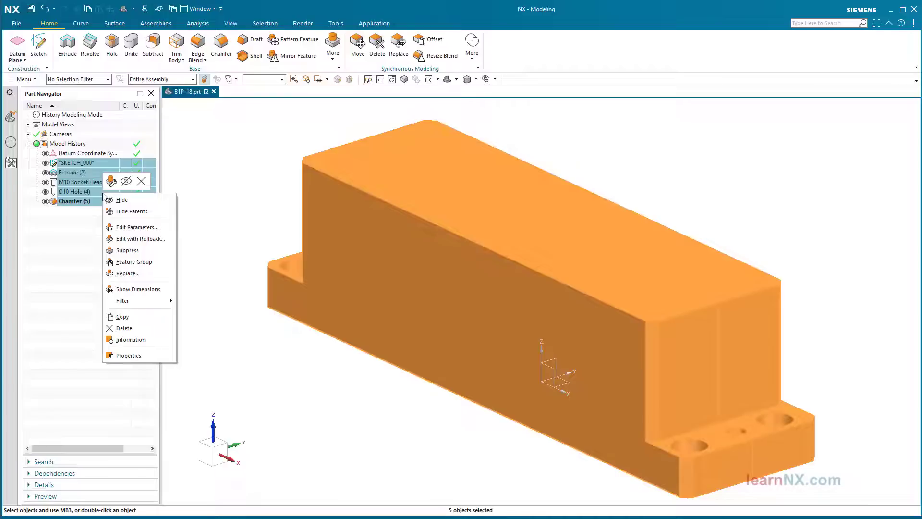
click(135, 262)
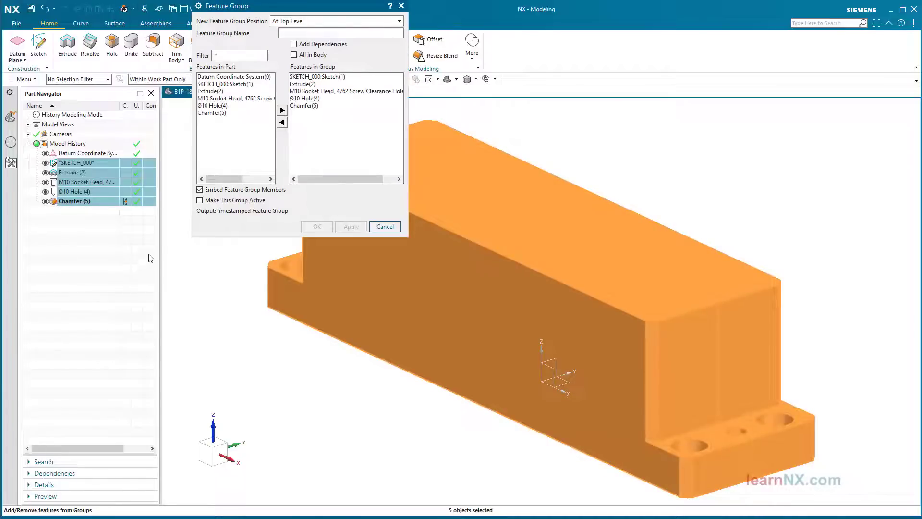
drag(311, 10, 304, 64)
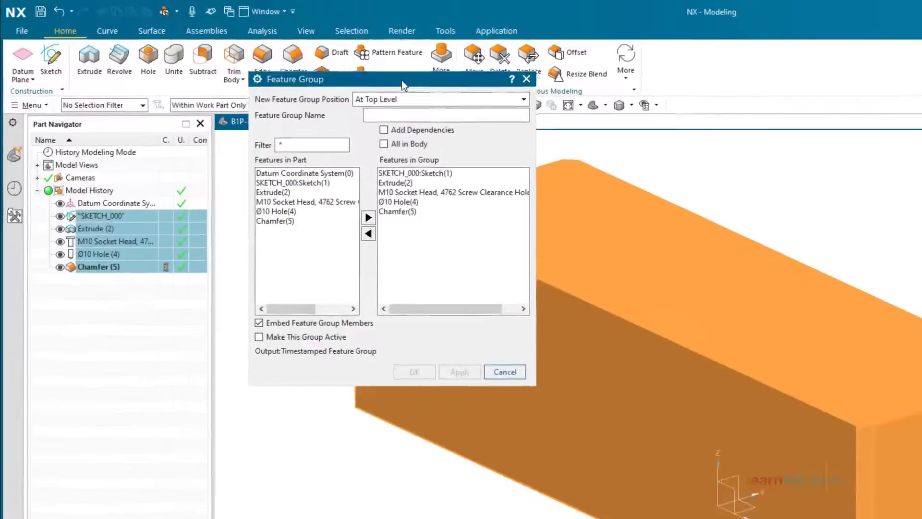
drag(402, 81, 400, 85)
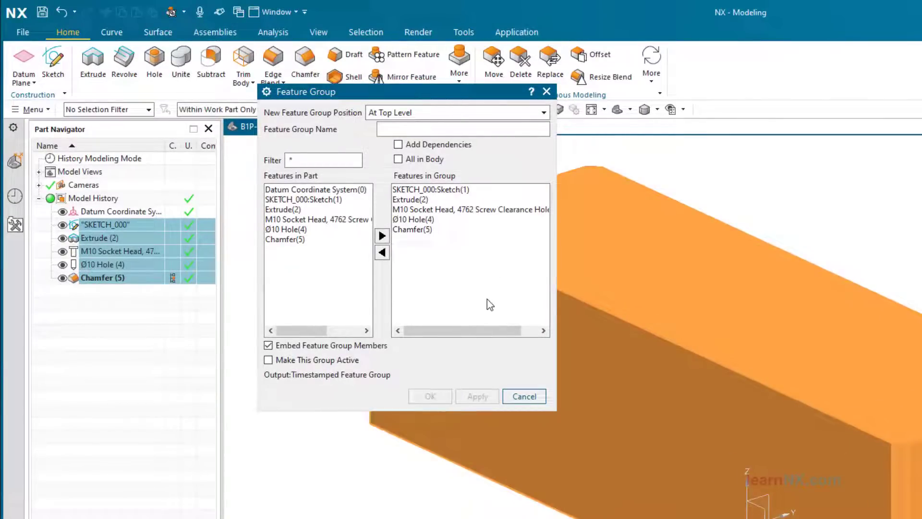
Remove Chamfer(5) from the features in the group and add it back again.
click(407, 230)
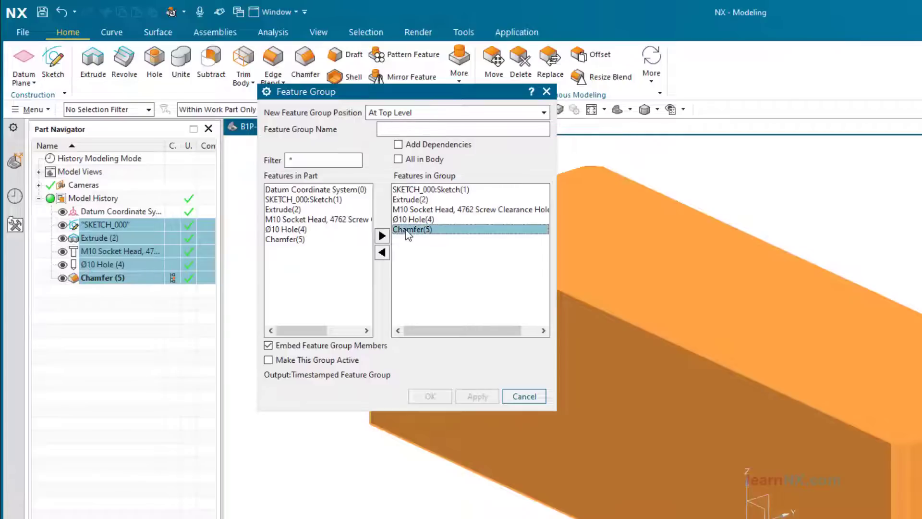
click(381, 253)
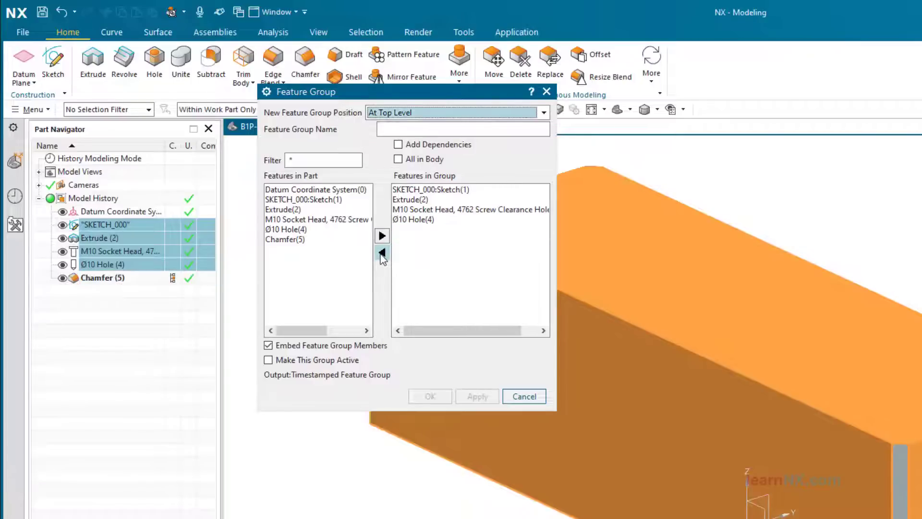
click(287, 240)
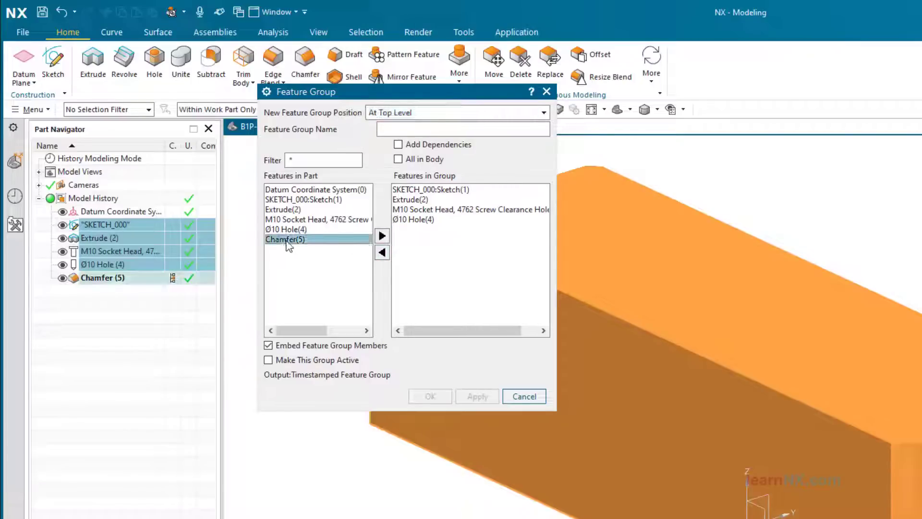
click(382, 236)
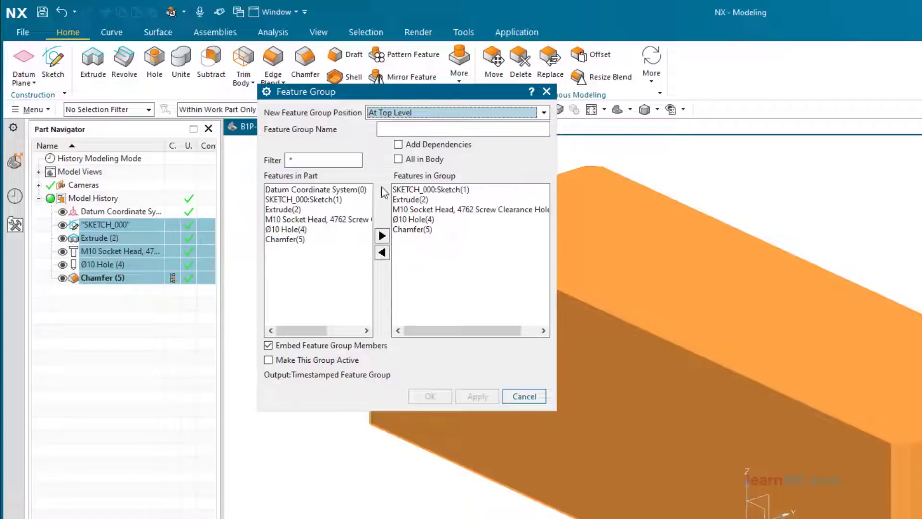
Name the feature group "Base" and create it as an embedded group at top level.
click(408, 125)
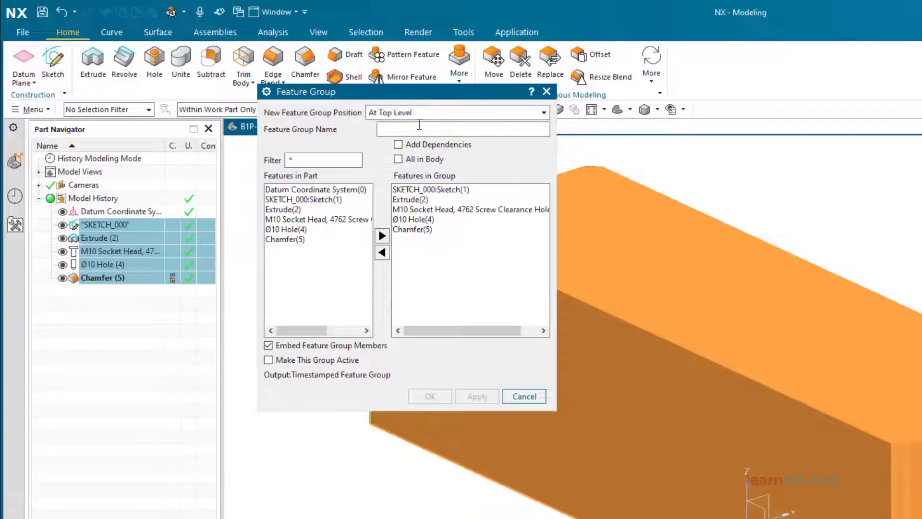
text(Base)
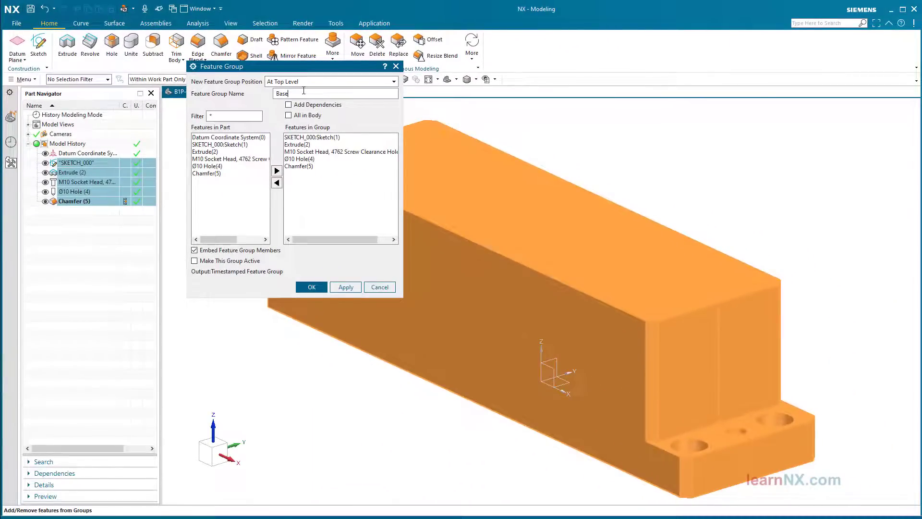
click(312, 287)
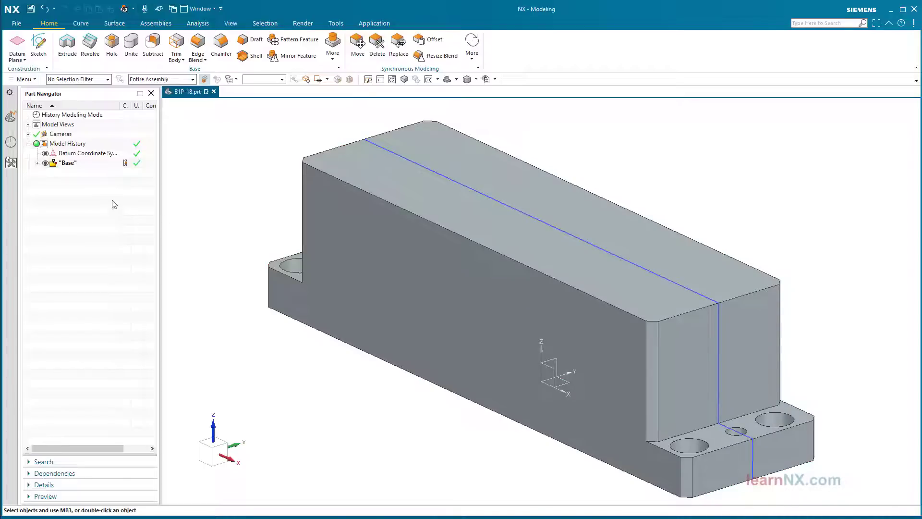
Expand the Base feature group to examine its members, and collapse it again.
click(38, 163)
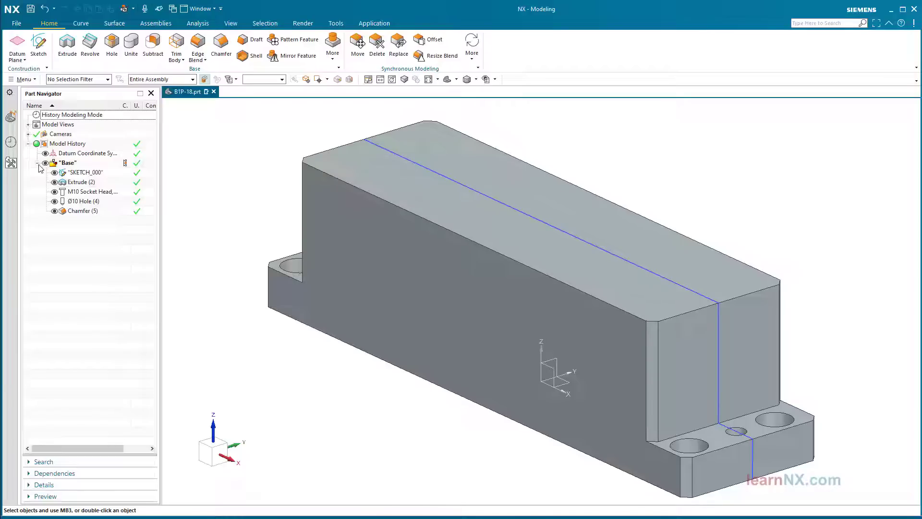
click(37, 163)
click(37, 163)
click(37, 163)
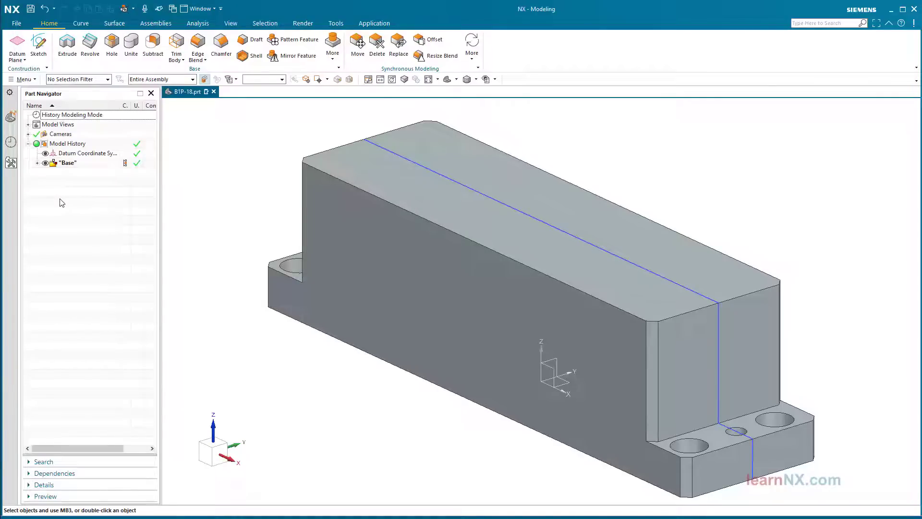
Create a sketch on the block's top face, using the existing point at the datum coordinate system's origin as sketch origin.
click(37, 48)
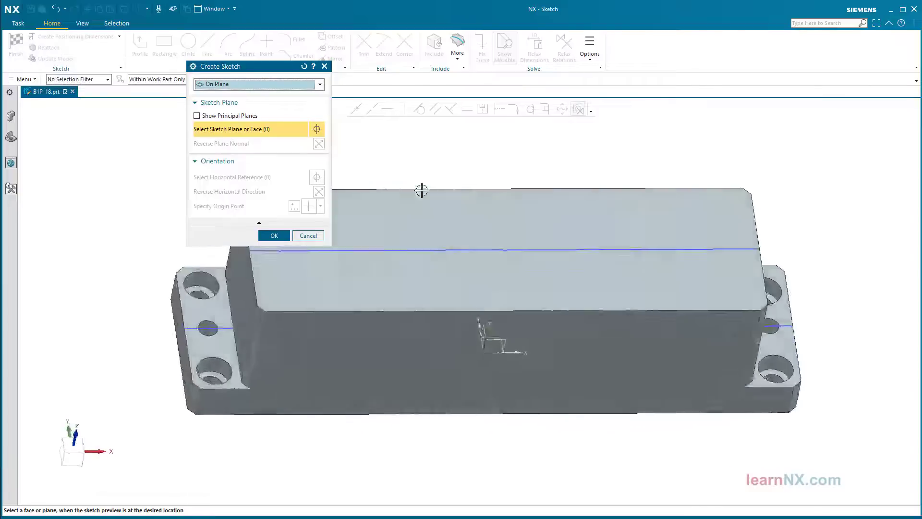
click(447, 300)
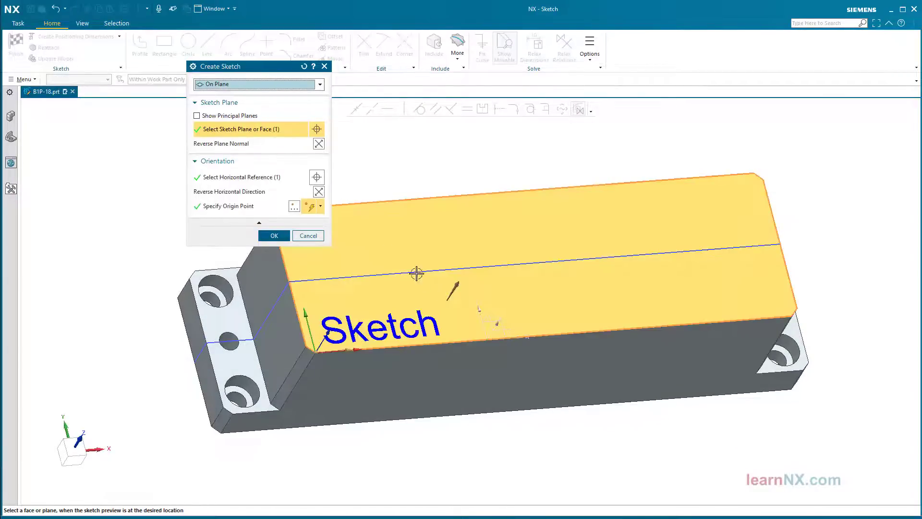
click(320, 207)
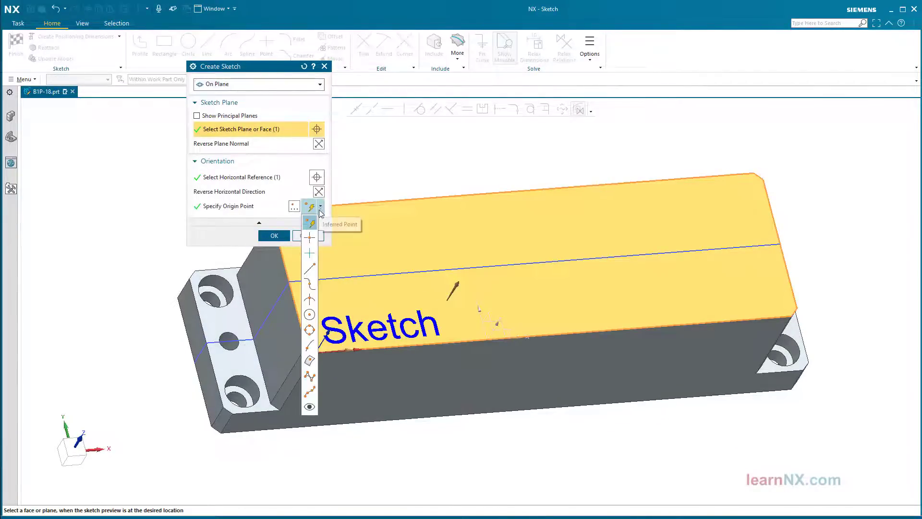
click(312, 252)
middle_drag(313, 255, 508, 377)
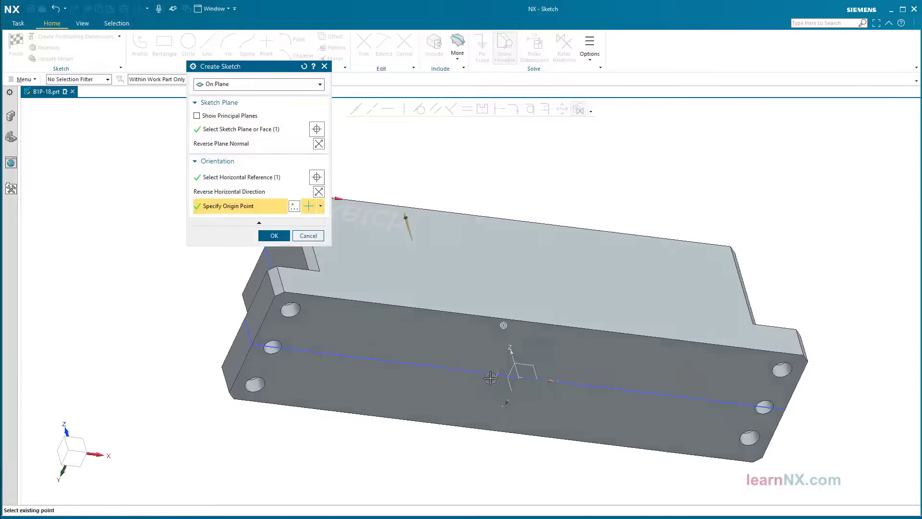
click(521, 375)
key(Home)
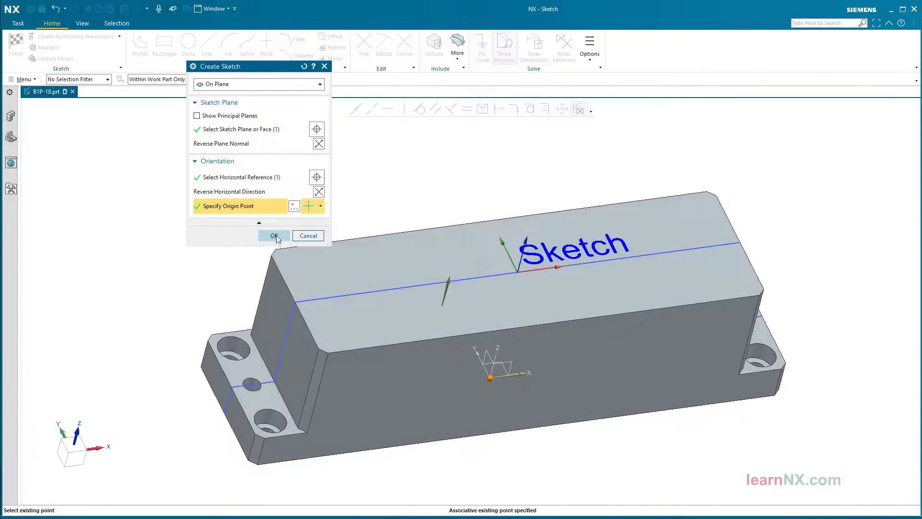
click(275, 235)
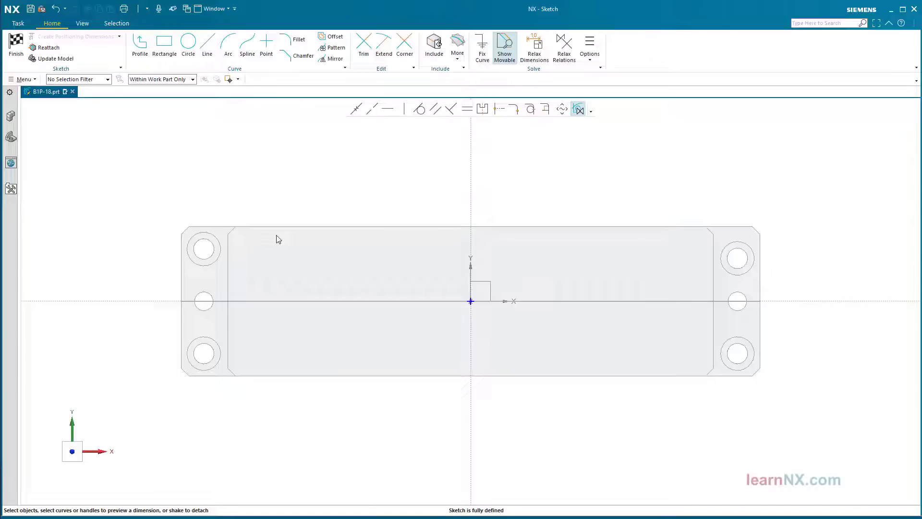
Place two sketch points above the centreline, one on each side of the vertical axis, and make them horizontally aligned.
click(266, 44)
click(351, 279)
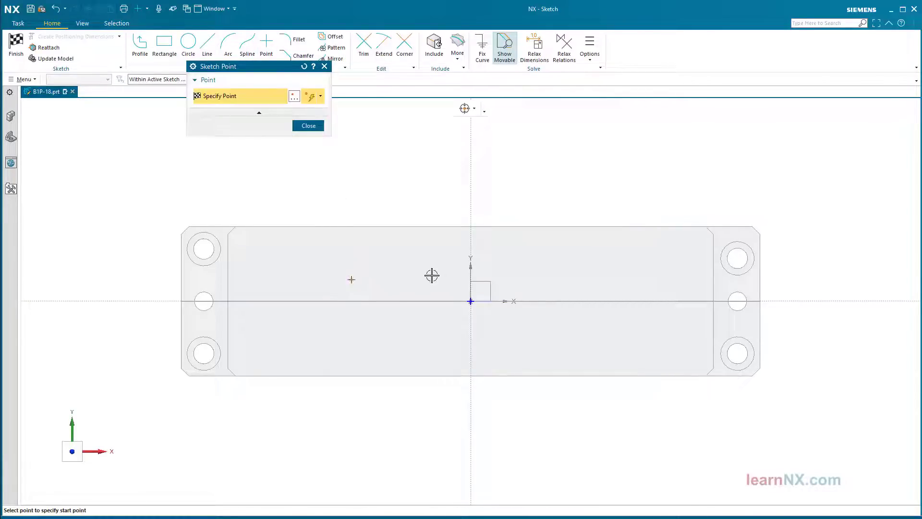
click(581, 273)
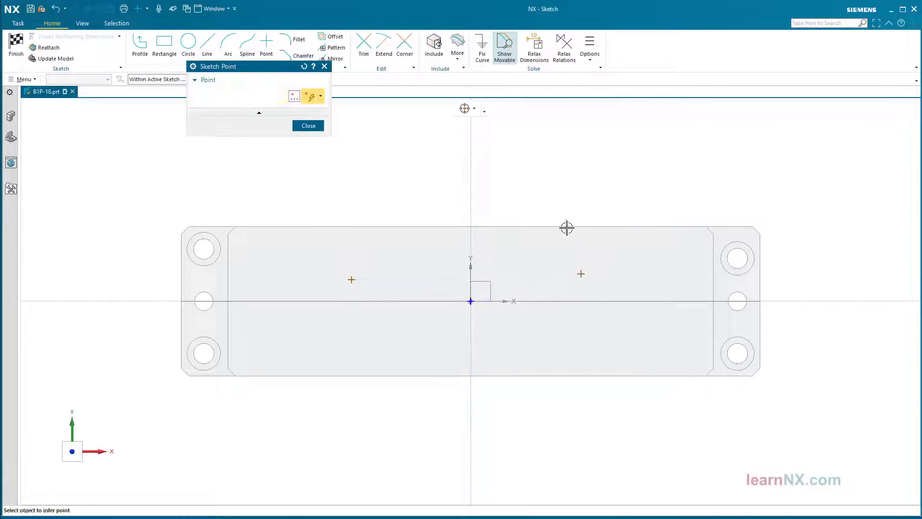
middle_click(568, 187)
scroll(569, 187, up, 5)
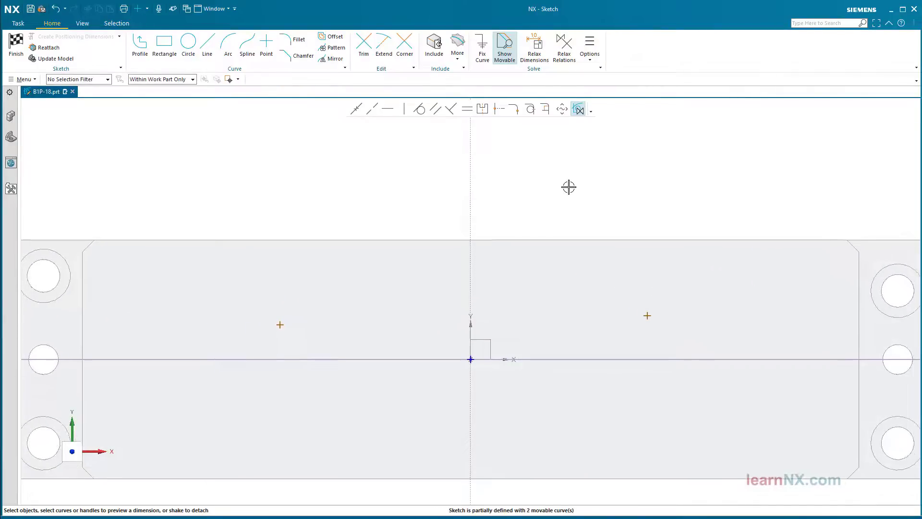
click(644, 317)
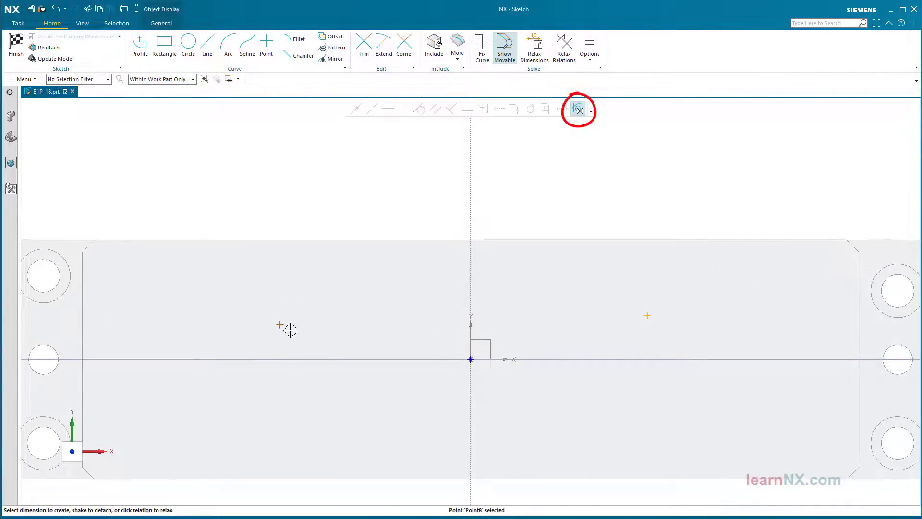
click(279, 325)
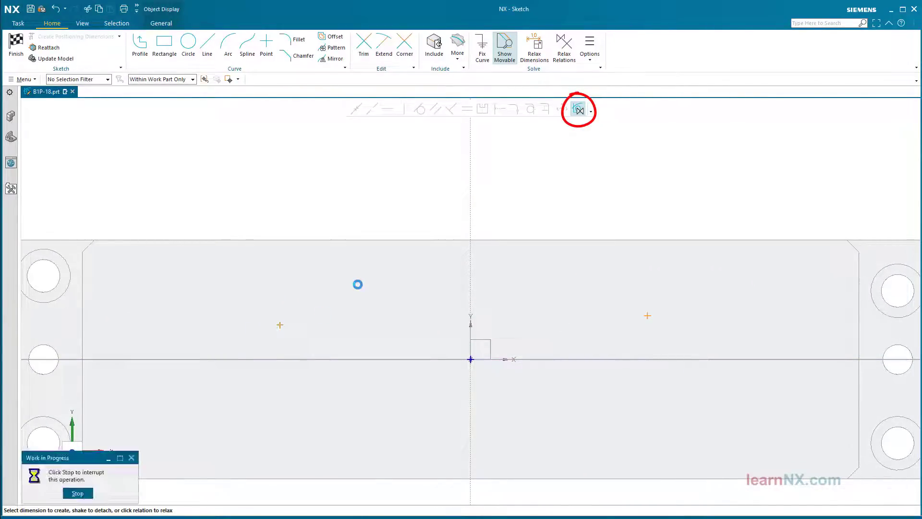
click(389, 110)
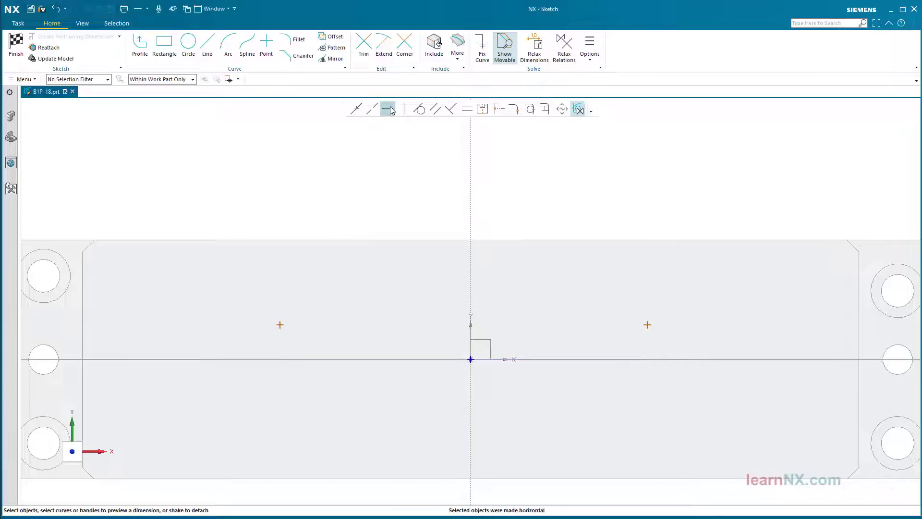
Dimension the left point's distance from the horizontal sketch axis as 5 mm.
scroll(511, 322, down, 2)
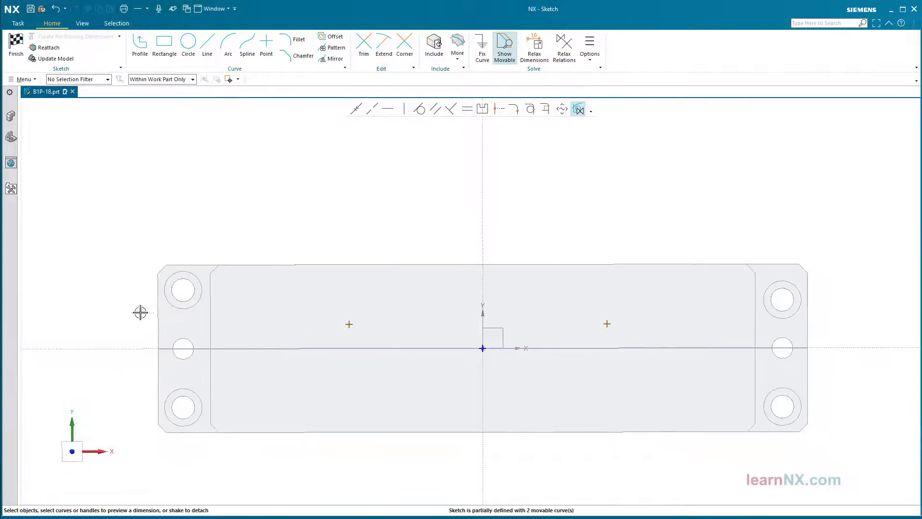
click(124, 347)
click(350, 324)
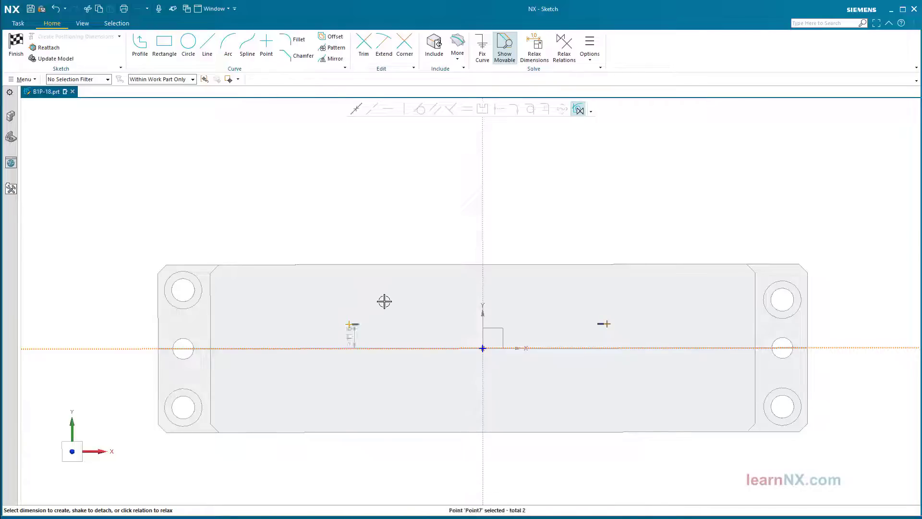
click(354, 337)
text(5)
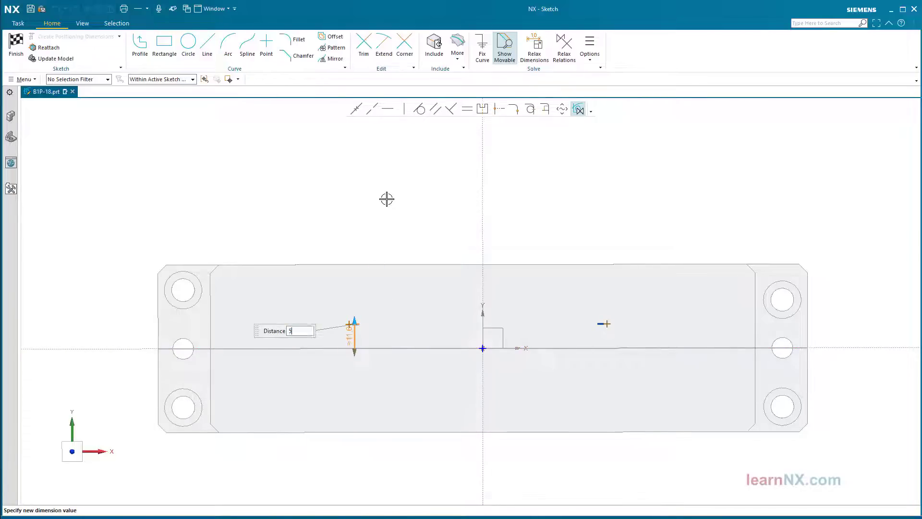
key(Return)
click(521, 275)
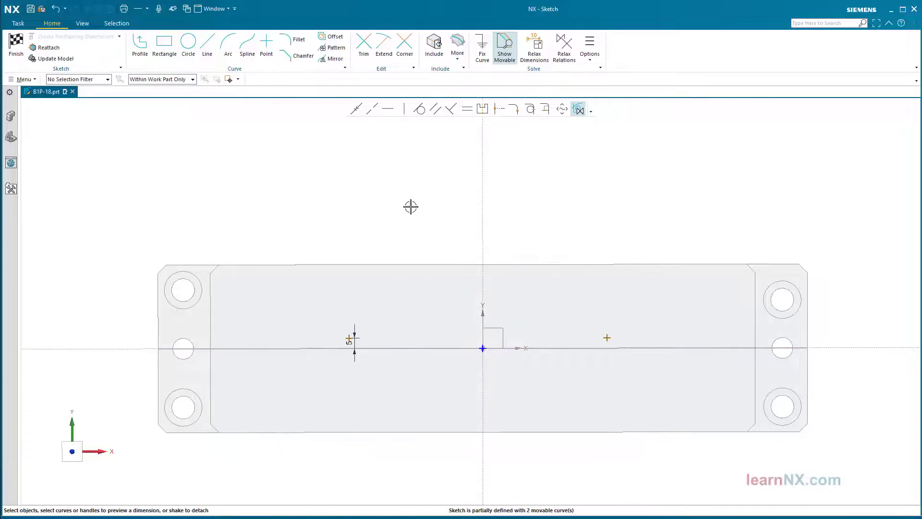
Set the horizontal distance between the two sketch points to 120 mm.
middle_drag(410, 208, 356, 295)
scroll(349, 299, up, 2)
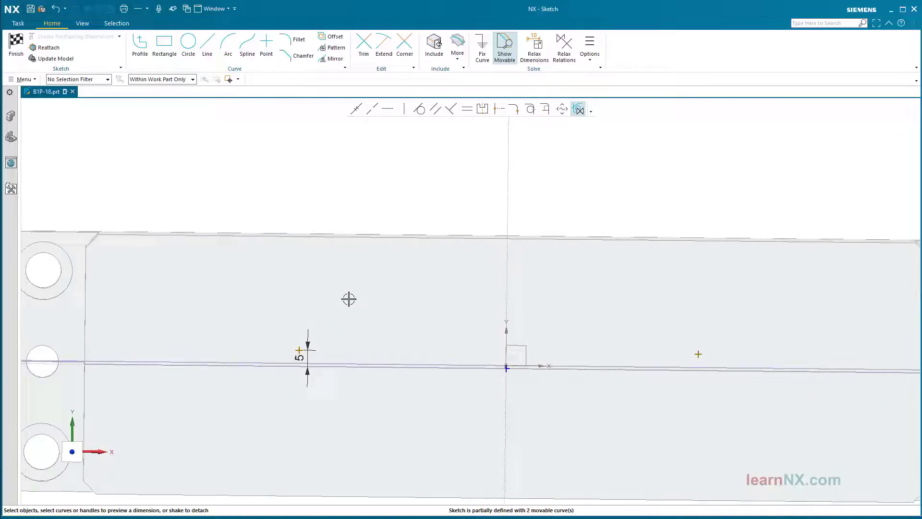
click(298, 346)
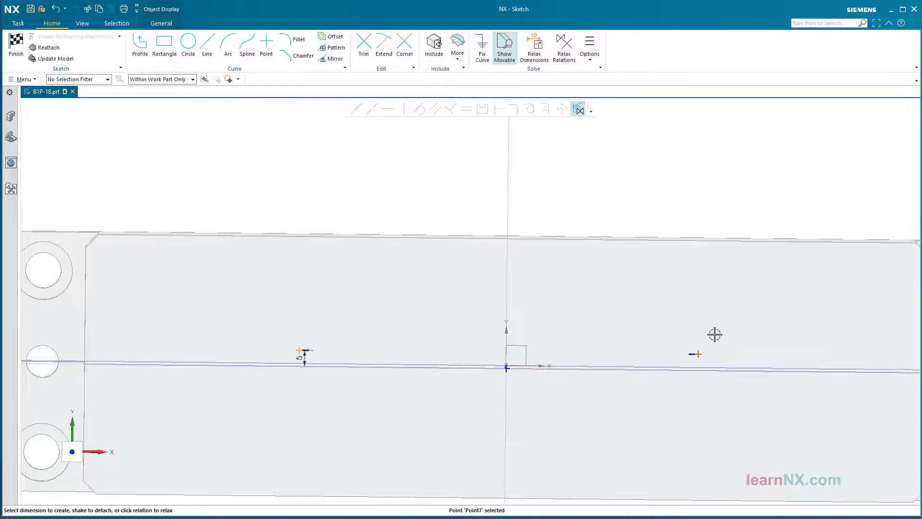
click(697, 353)
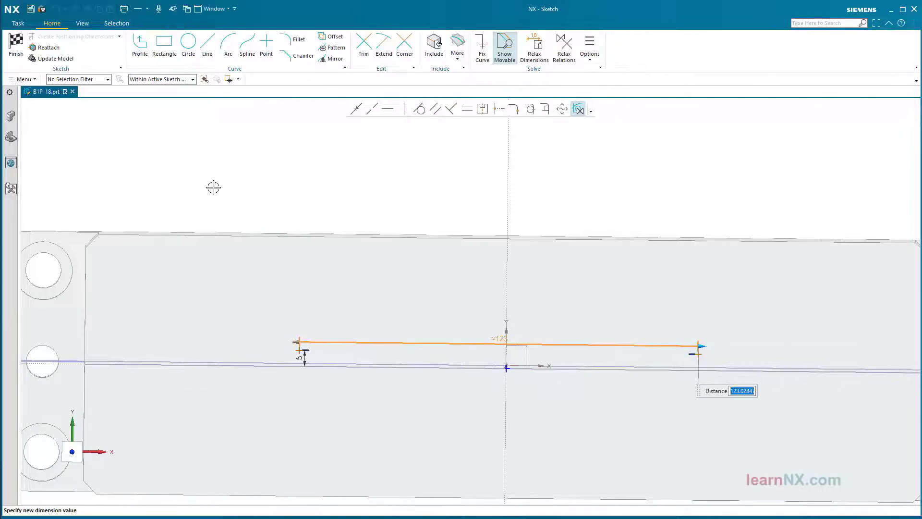
text(120)
key(Return)
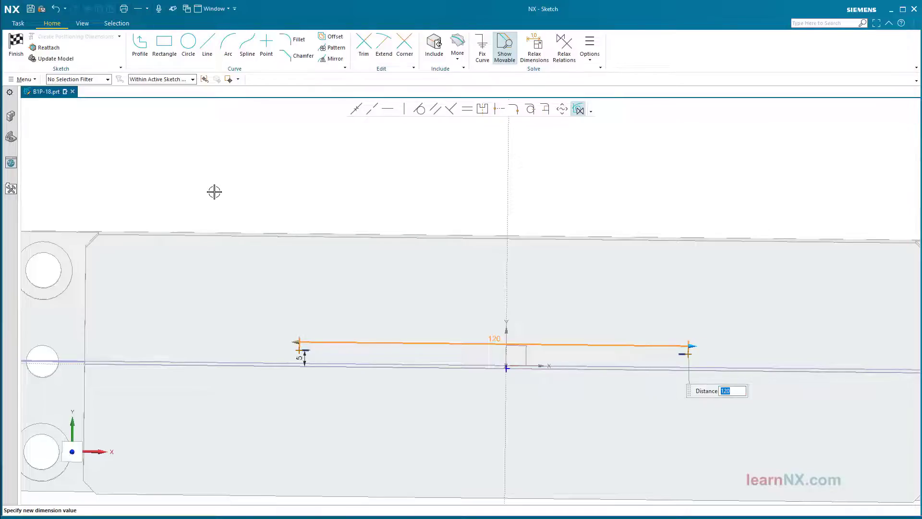
scroll(158, 214, down, 3)
middle_click(157, 218)
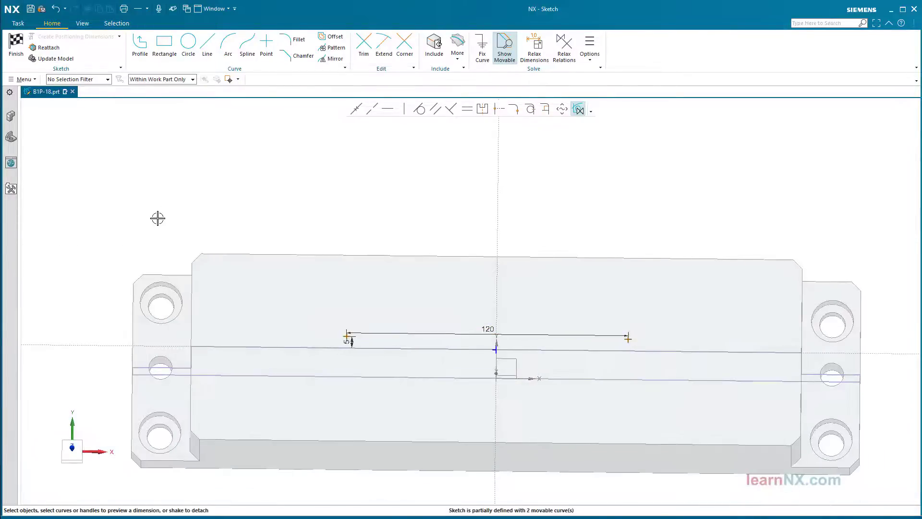
Dimension the left point 117 mm from the outer left end edge of the base.
click(134, 332)
click(346, 335)
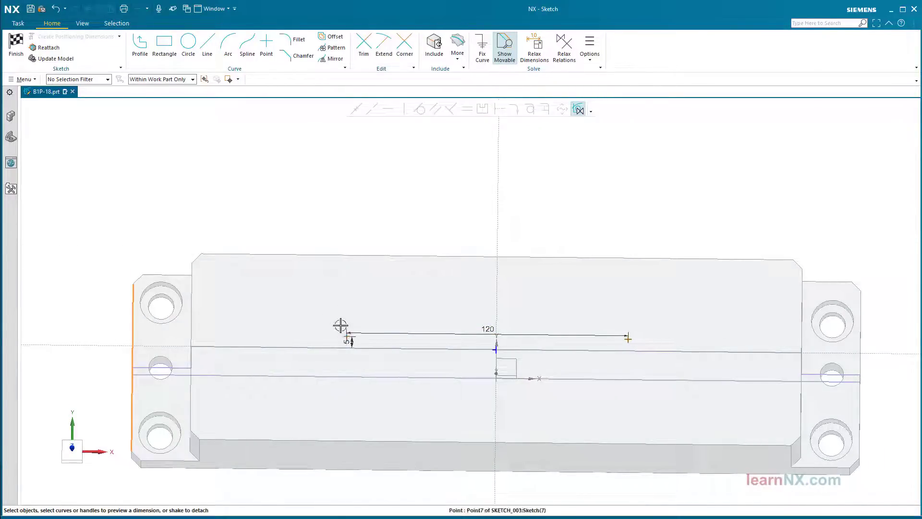
click(246, 336)
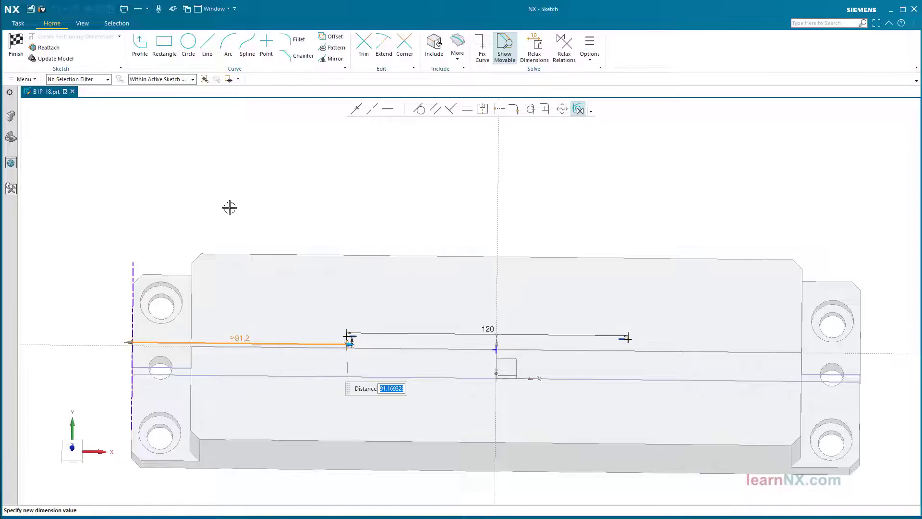
text(117)
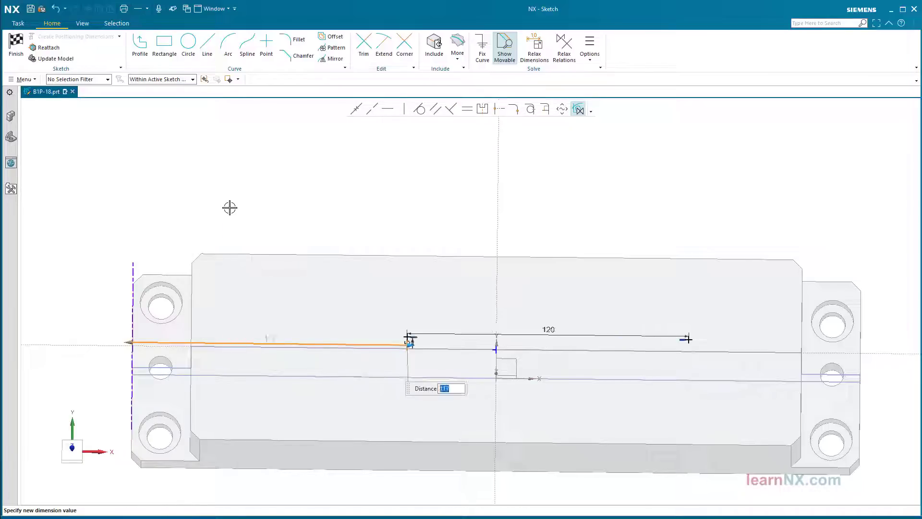
key(Return)
Arrange the 117 and 120 mm dimensions above the block, move the 5 mm dimension clear of its point, and finish the sketch.
drag(270, 341, 292, 228)
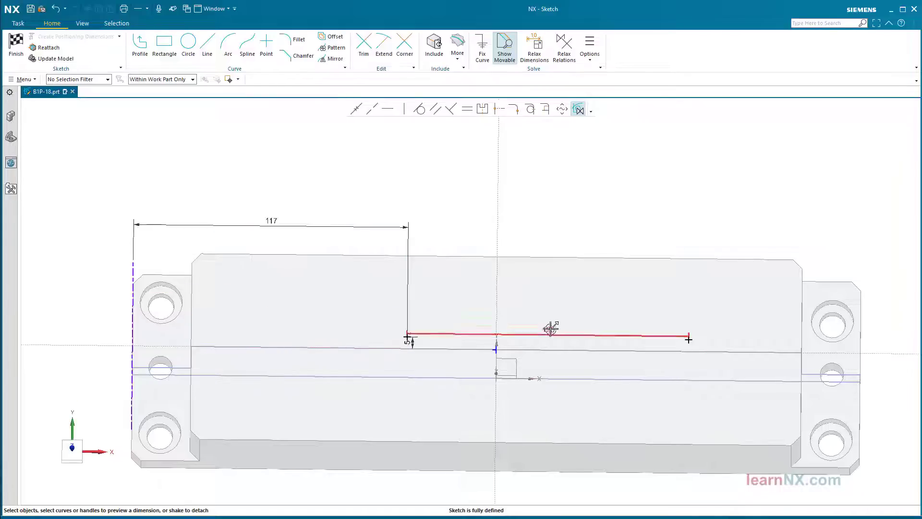
drag(551, 329, 548, 221)
click(408, 337)
click(441, 303)
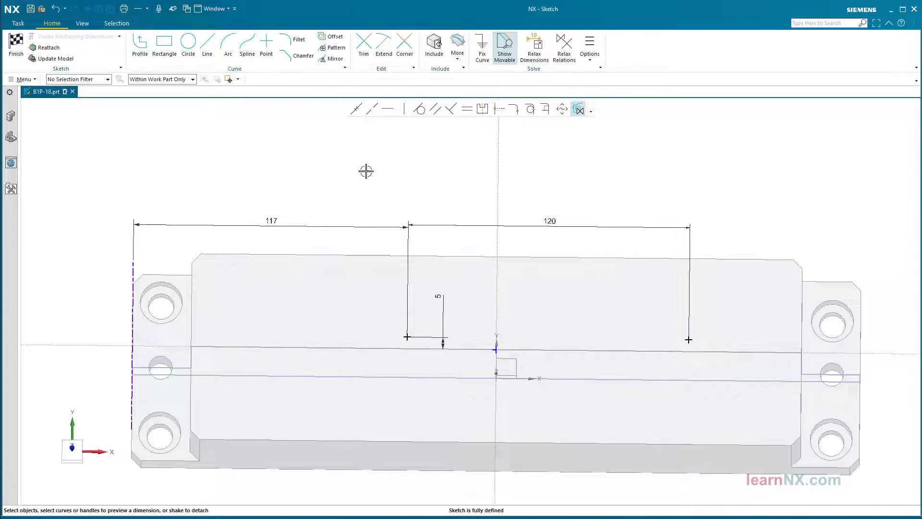
click(18, 47)
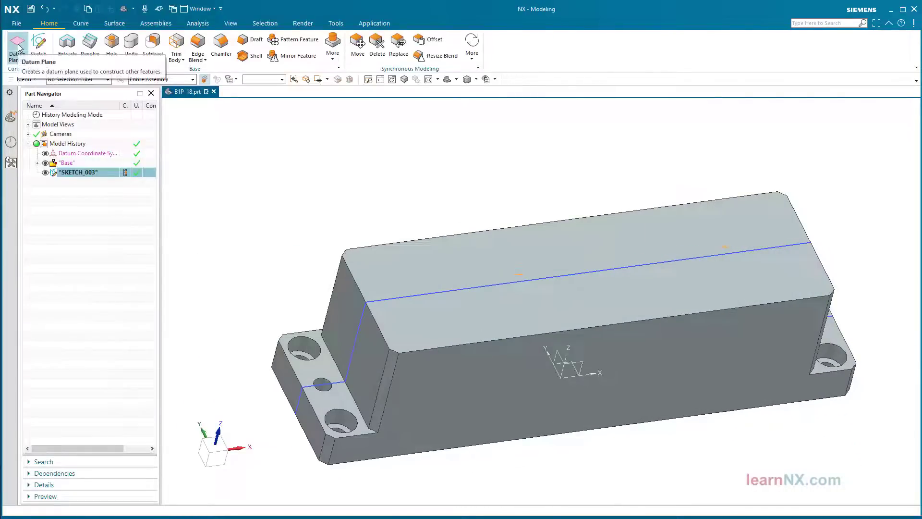
Create a sketch on the block's long front side face with its origin at the datum coordinate system's origin.
click(38, 48)
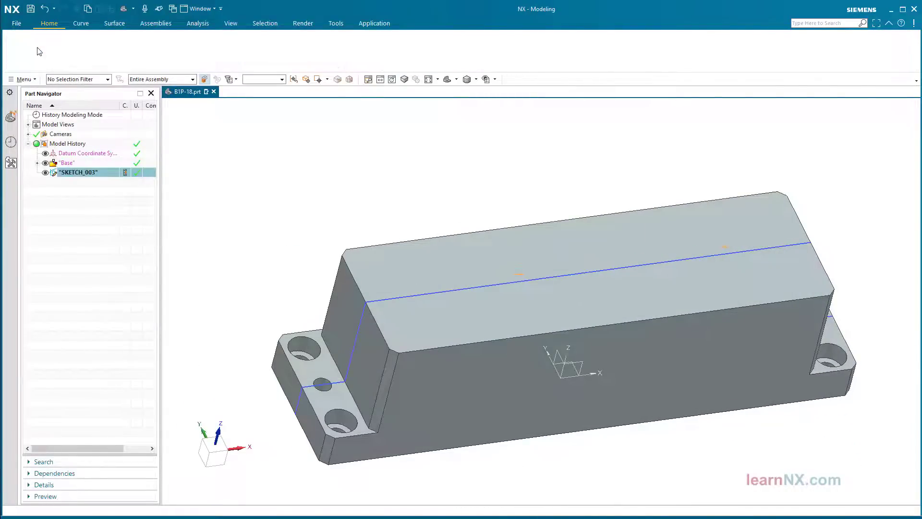
click(402, 436)
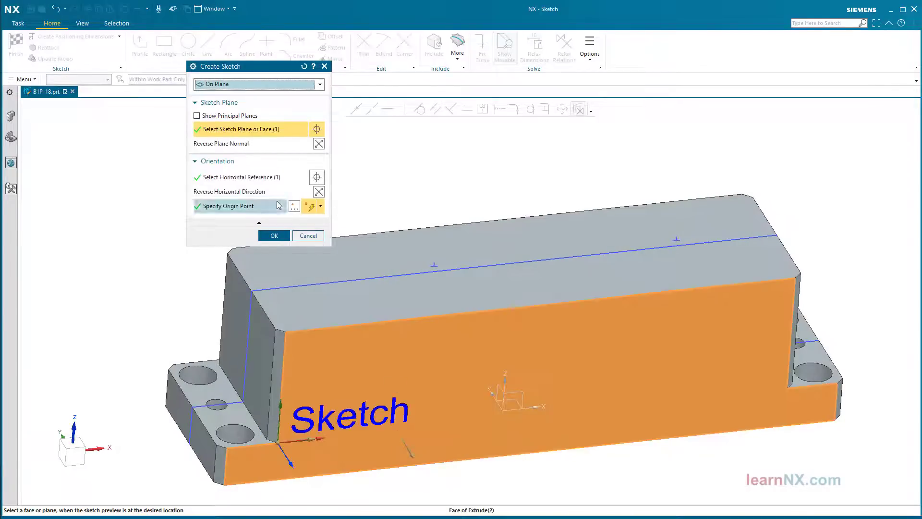
click(257, 208)
middle_drag(537, 490, 541, 448)
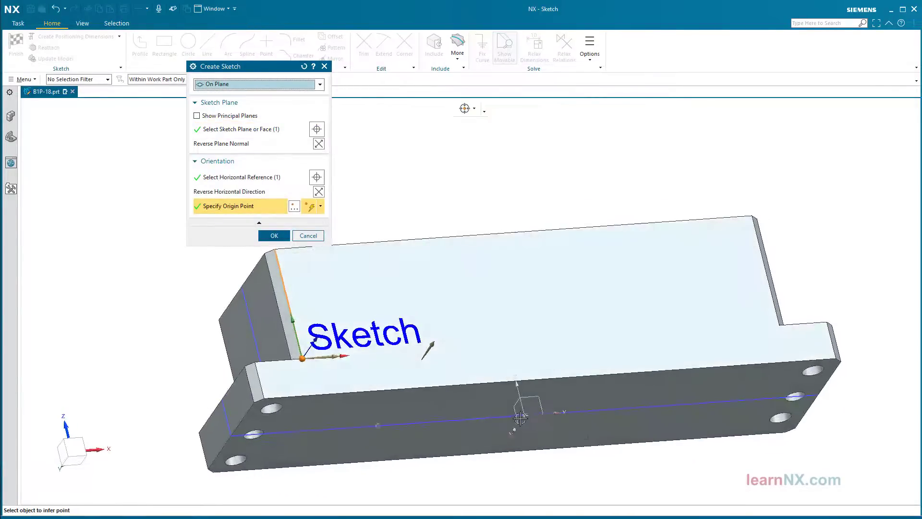
click(524, 415)
click(267, 236)
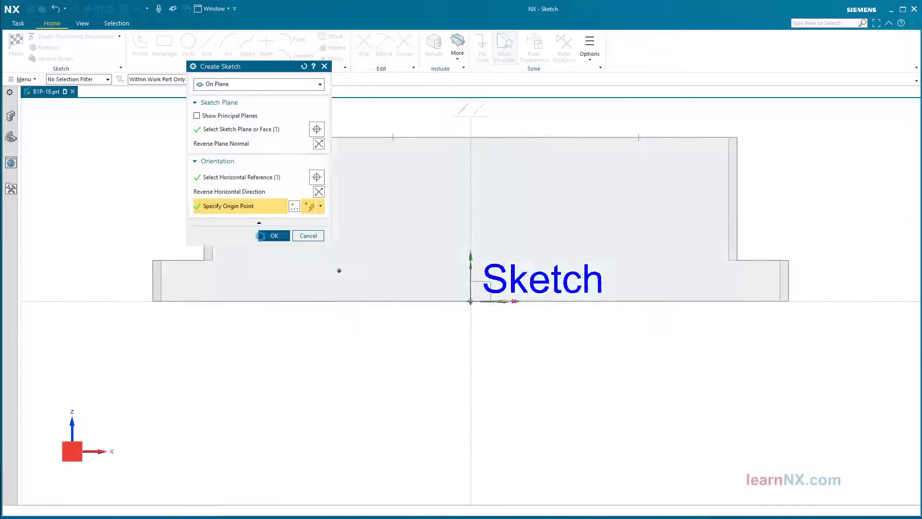
Place two sketch points on the front face, one on each side of the vertical axis, and make them horizontally aligned.
click(266, 48)
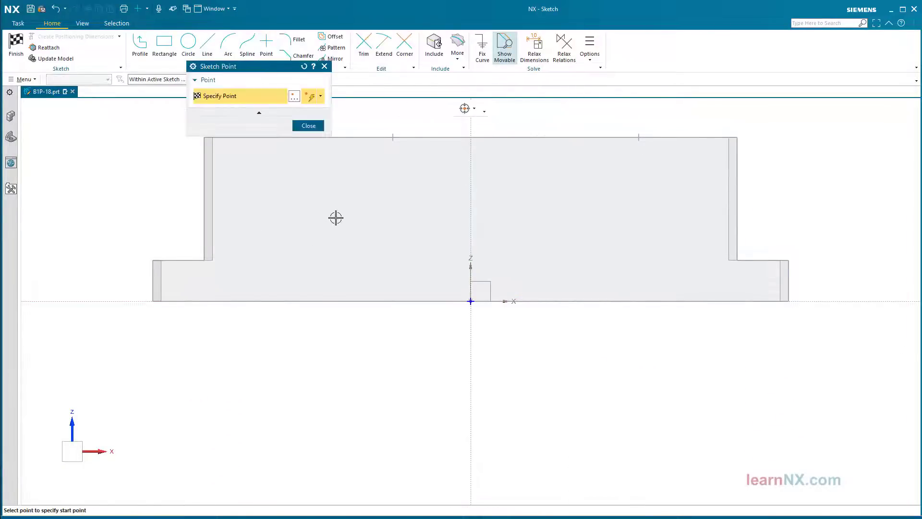
click(336, 217)
click(595, 224)
middle_click(564, 187)
key(ctrl+f)
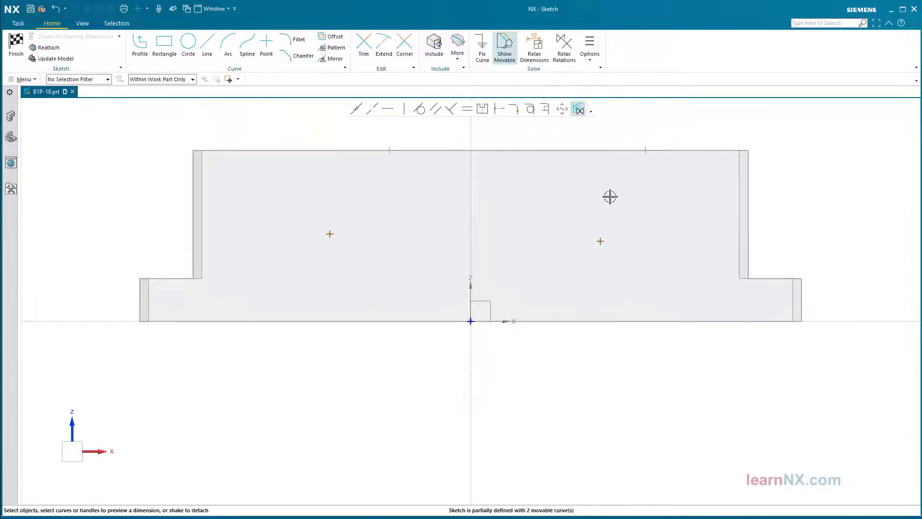
click(617, 285)
click(311, 277)
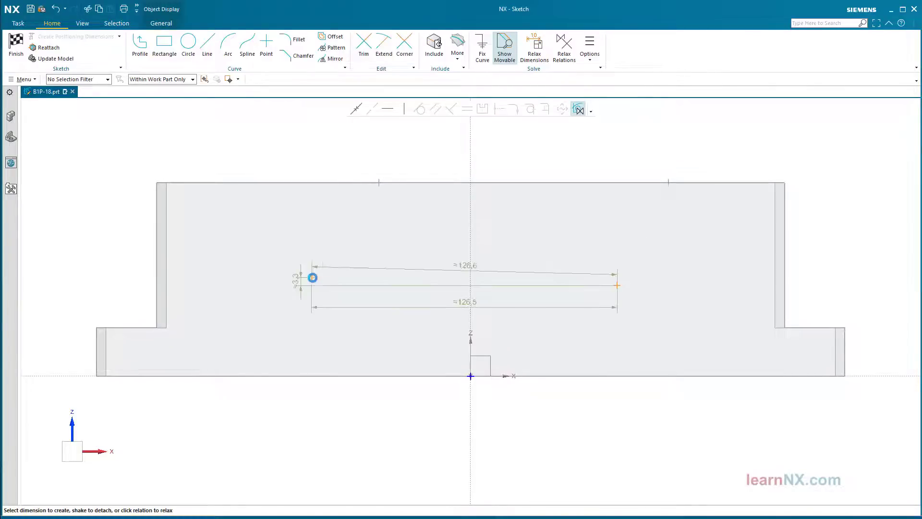
click(388, 109)
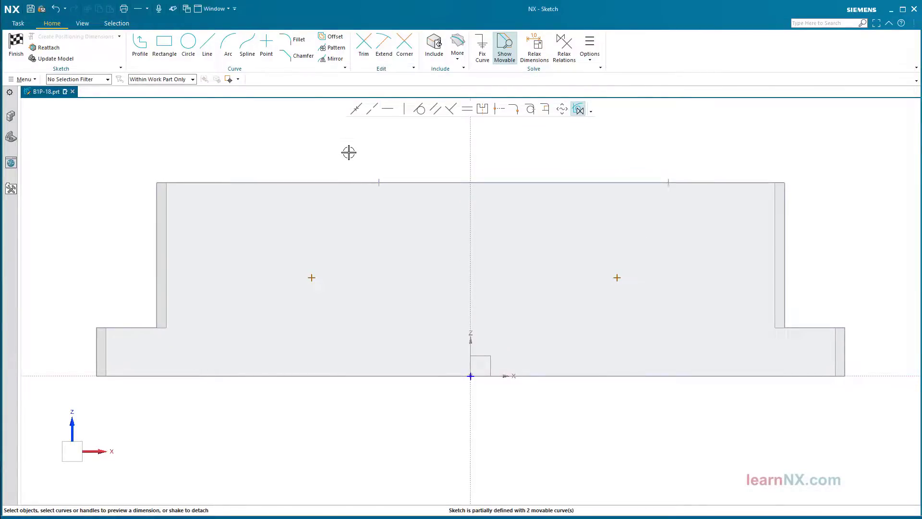
Dimension the horizontal distance between the two front-face sketch points to 120 mm.
click(313, 276)
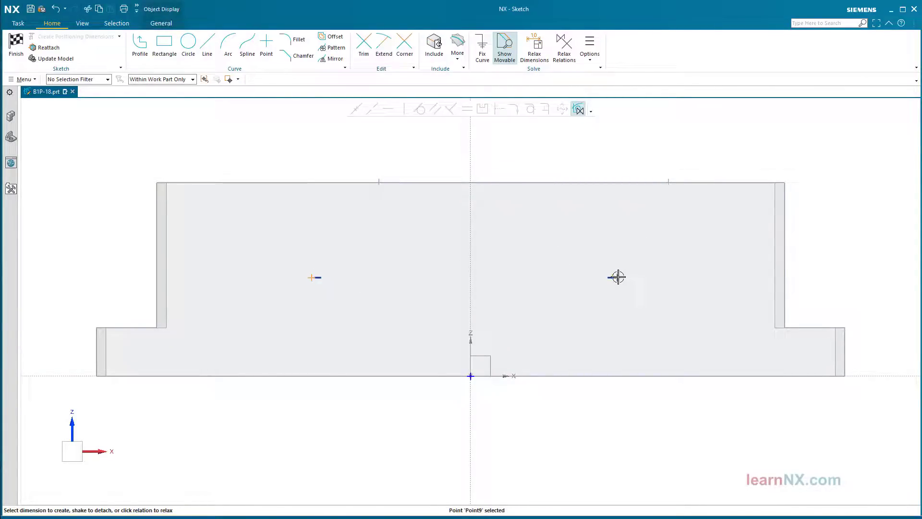
click(618, 277)
click(477, 262)
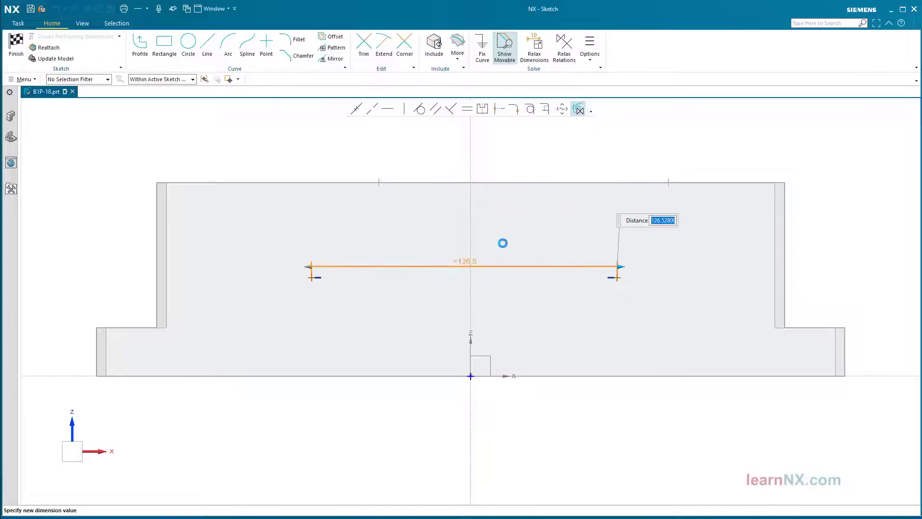
text(120)
key(Return)
key(Return)
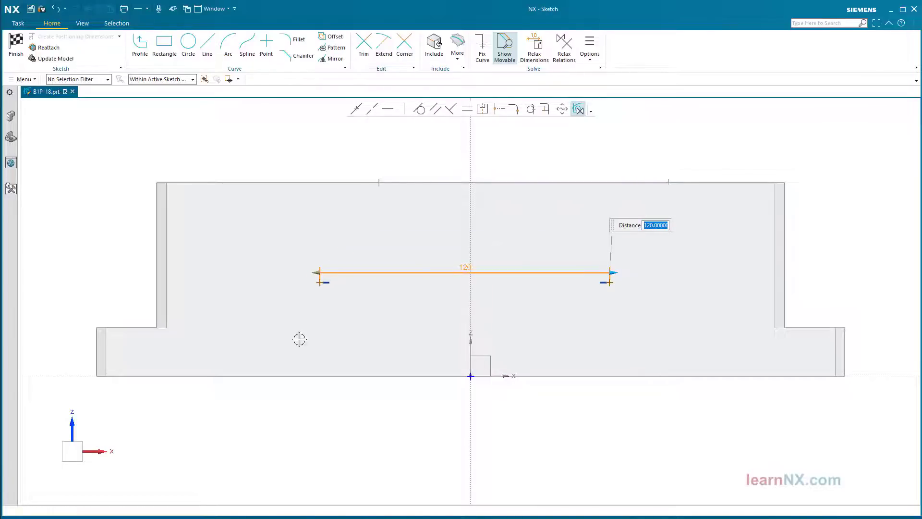
Dimension the left sketch point 34 mm above the sketch's horizontal axis.
click(71, 371)
click(75, 374)
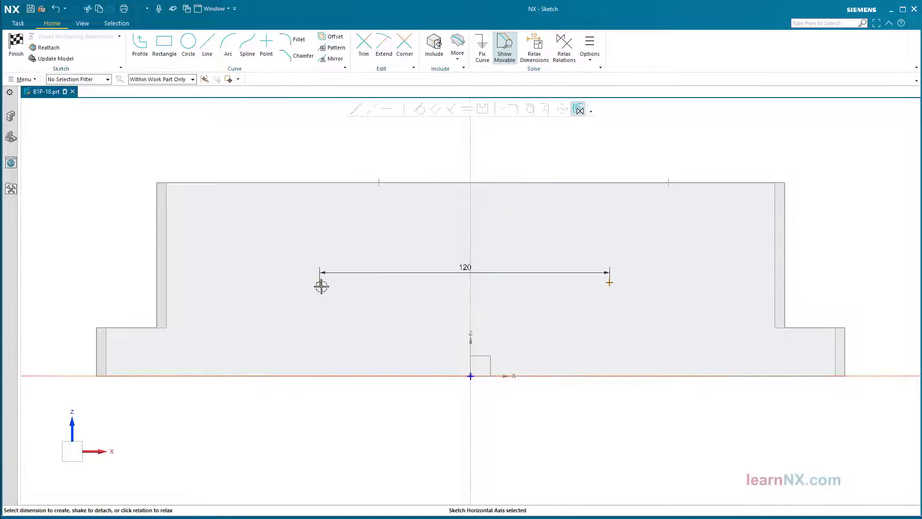
click(320, 283)
click(219, 317)
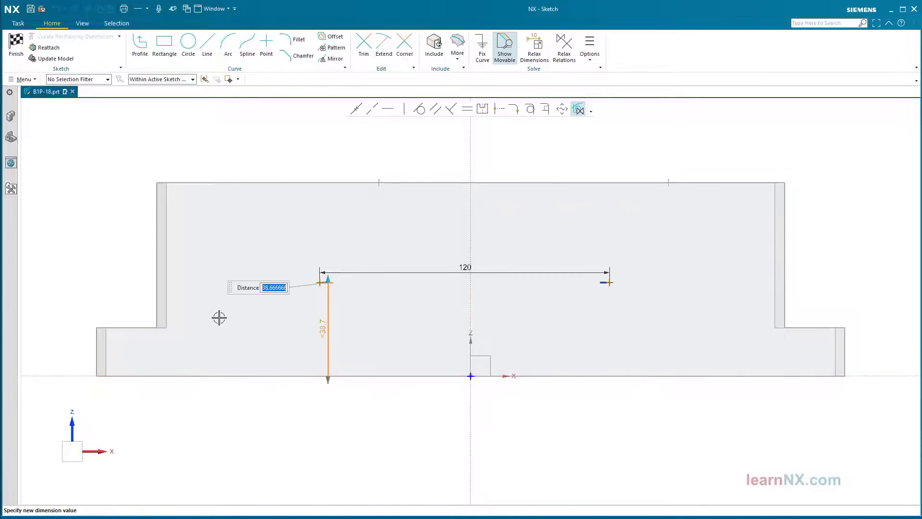
text(34)
key(Return)
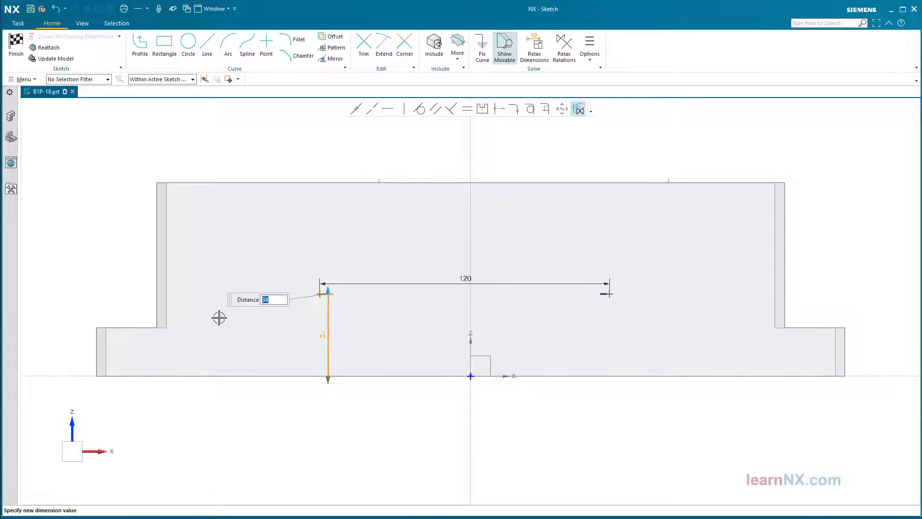
Dimension the left sketch point 73 mm from the outer left end edge of the base.
click(94, 347)
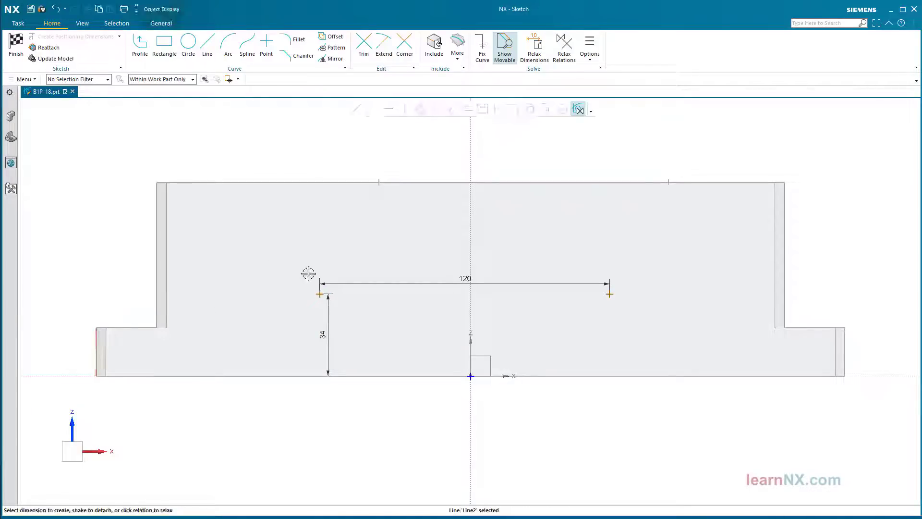
click(318, 293)
click(209, 301)
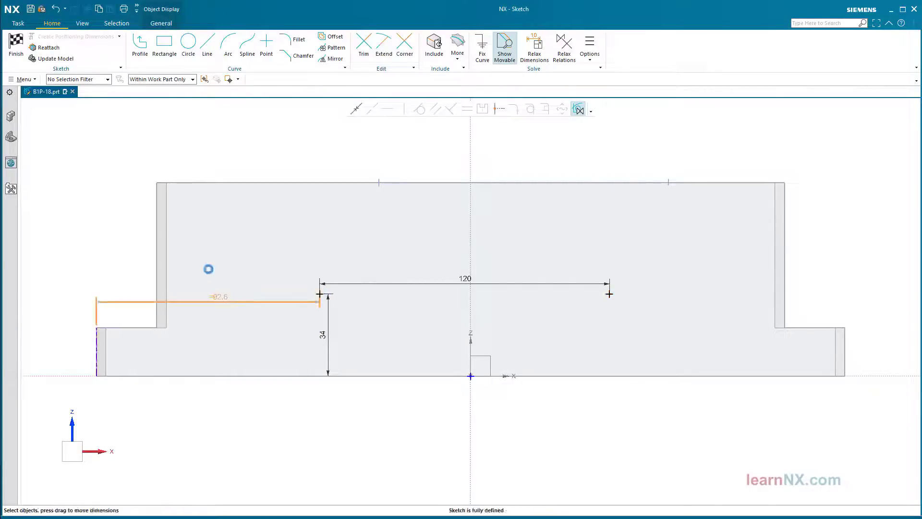
text(73)
key(Return)
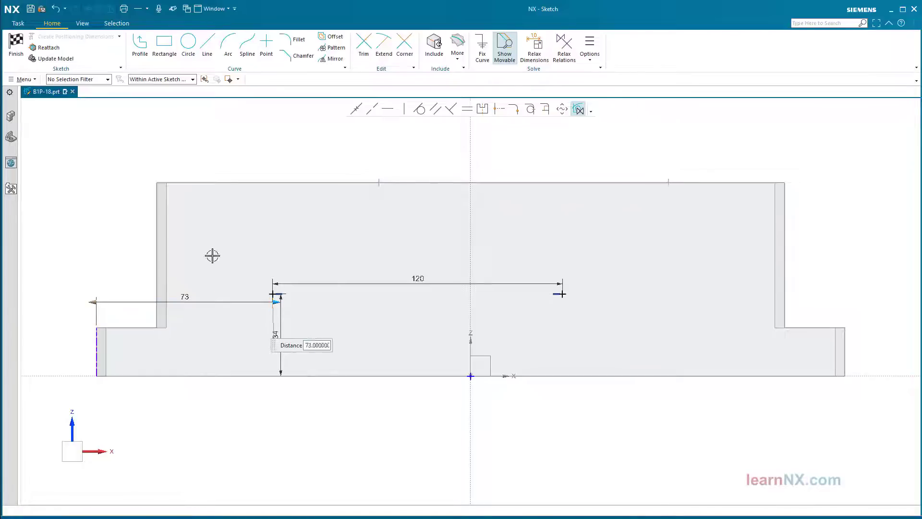
Arrange the 73 and 120 mm dimensions above the block, move the 34 mm dimension clear of its point, and finish the sketch.
drag(190, 301, 183, 149)
drag(423, 275, 416, 140)
drag(274, 333, 324, 331)
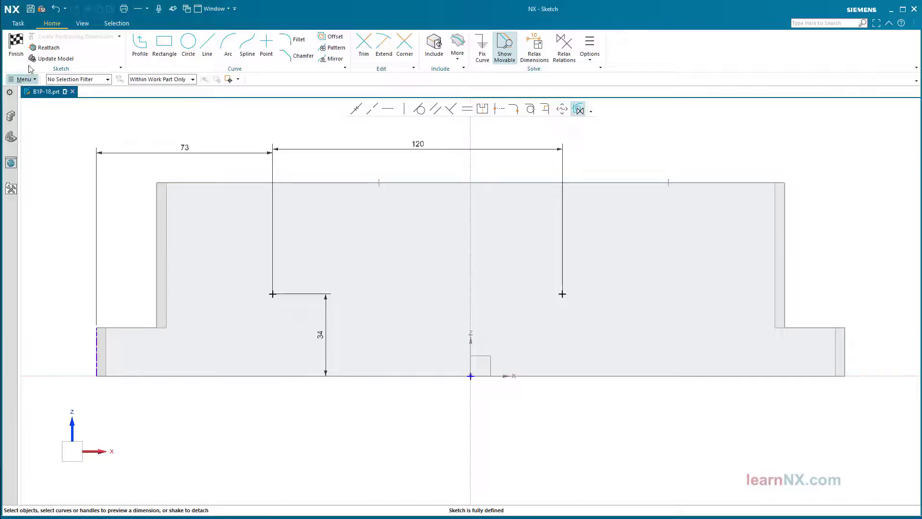
click(17, 44)
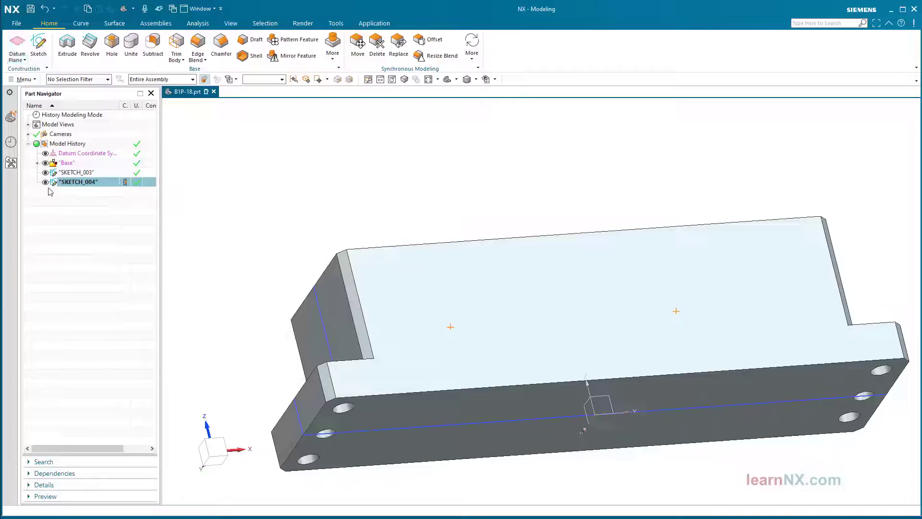
click(58, 208)
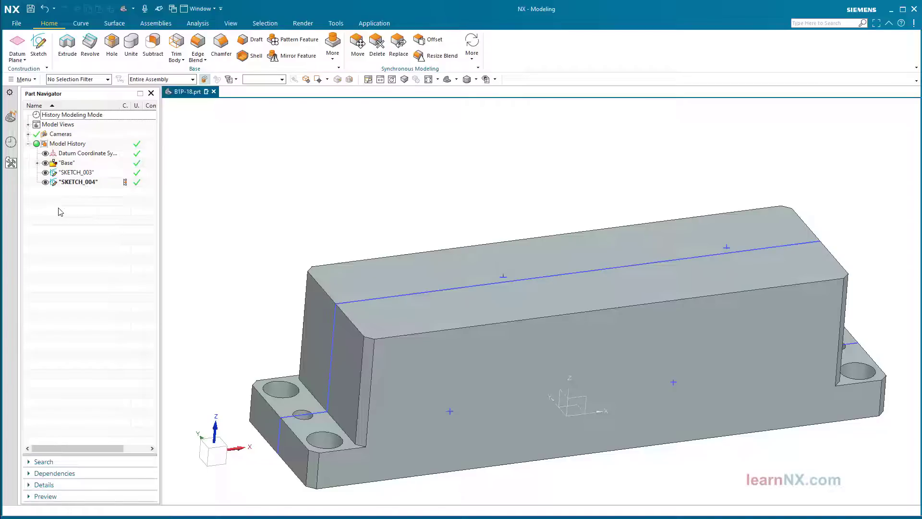
Create a Plane, X-axis, Point datum coordinate system on the block's top face, with X along the block's length and its origin at the left sketch point.
click(24, 60)
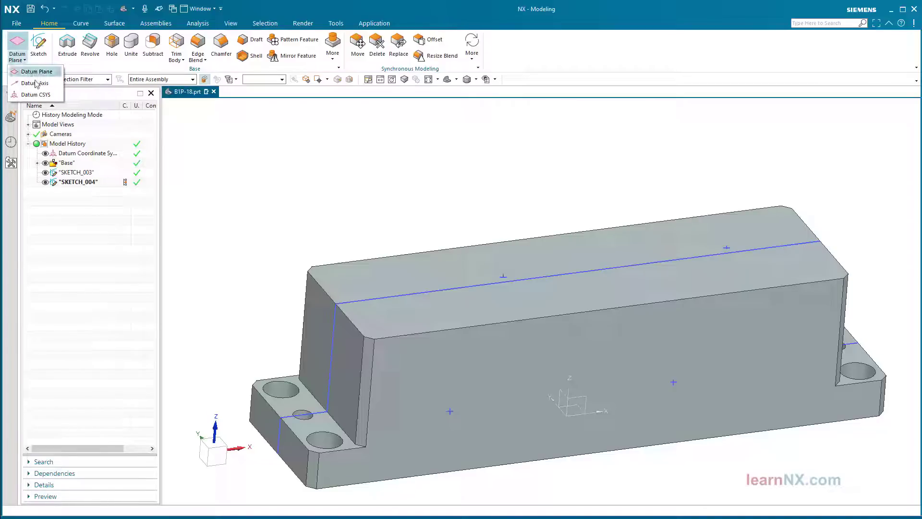
click(40, 95)
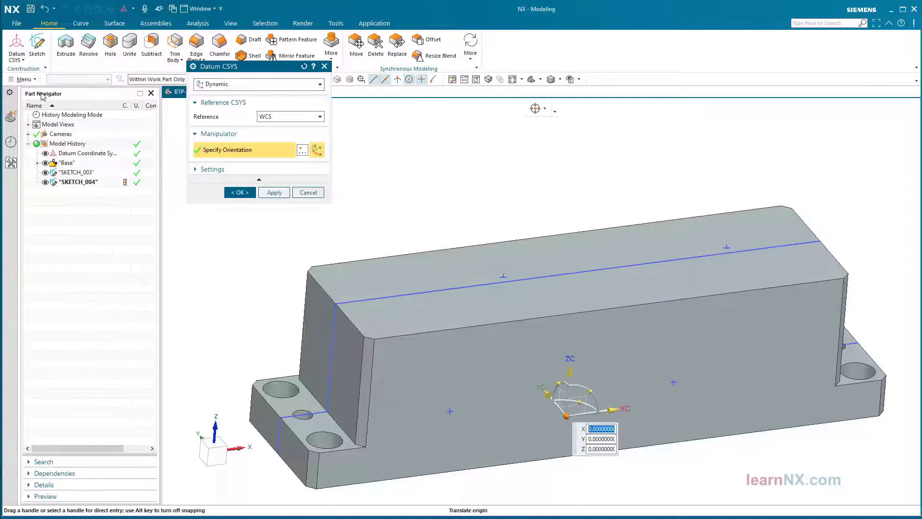
click(252, 87)
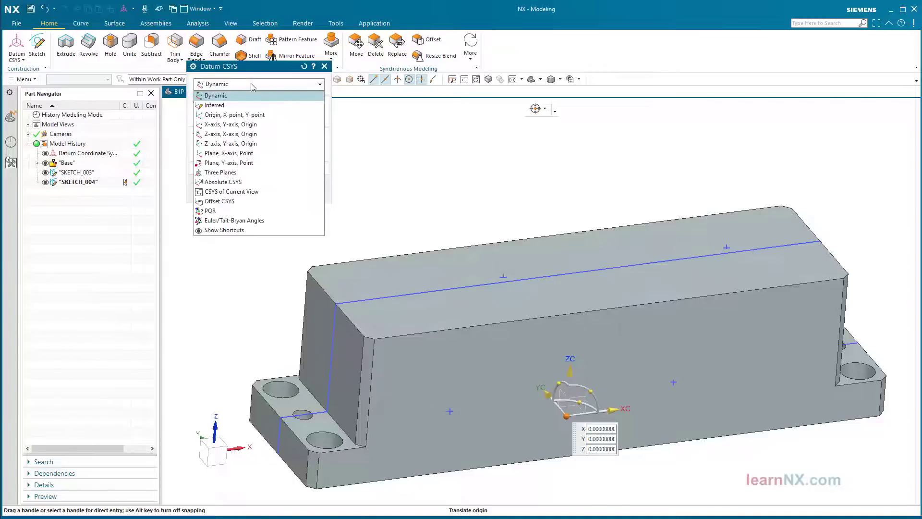
click(244, 153)
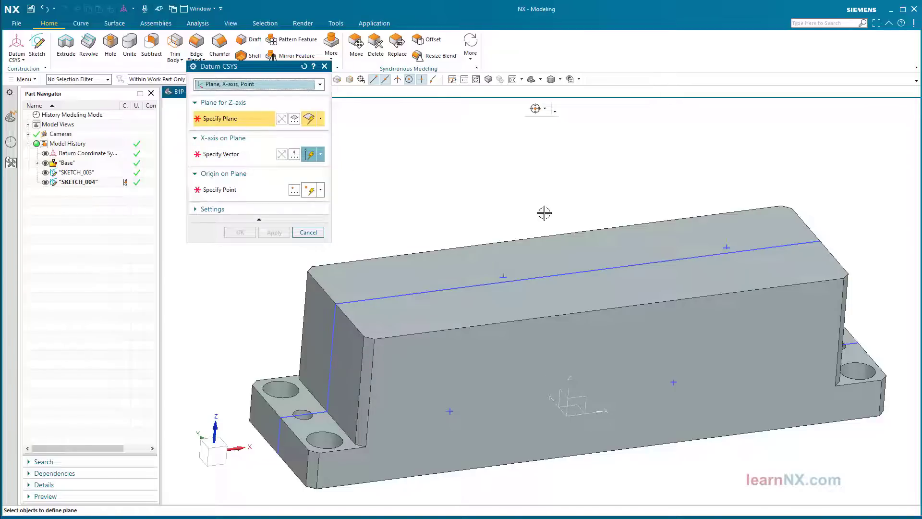
click(546, 247)
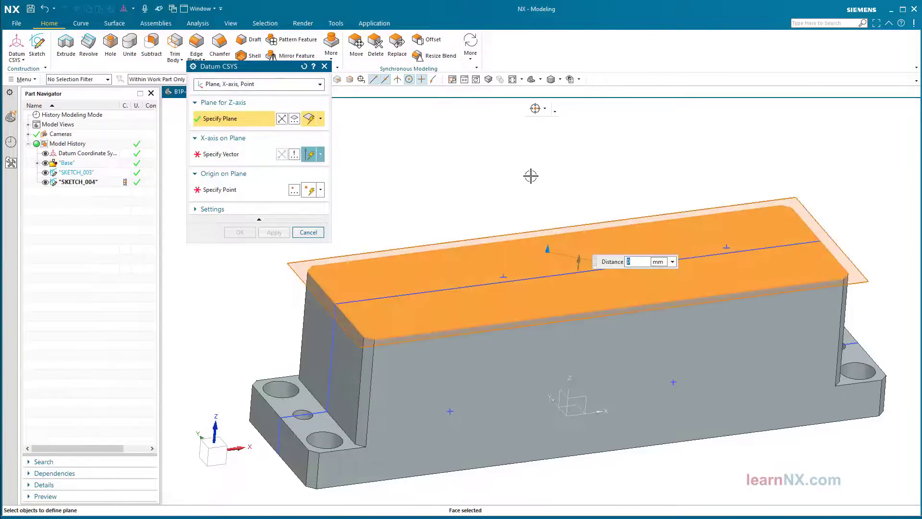
click(250, 162)
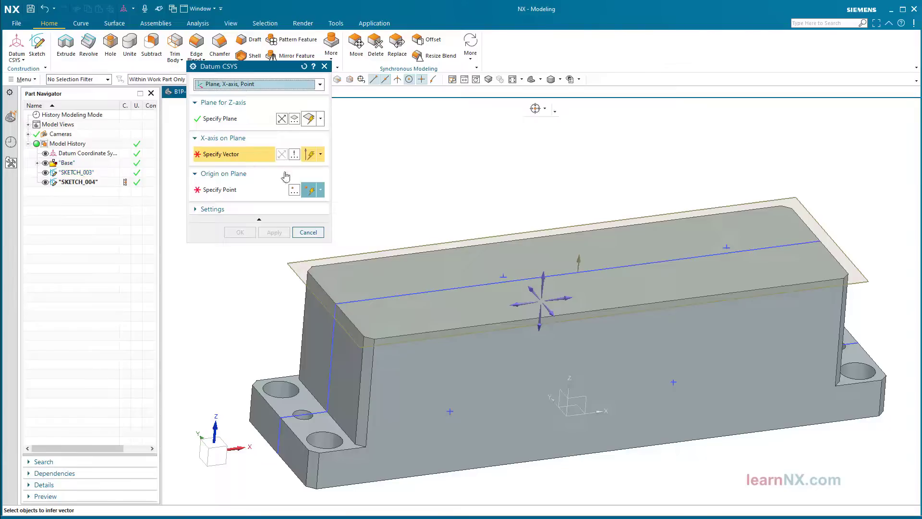
click(567, 298)
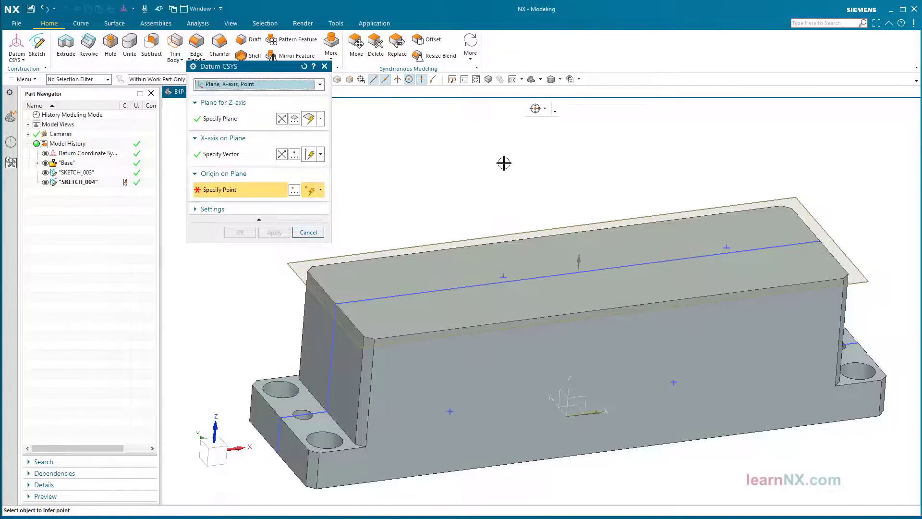
scroll(509, 249, down, 4)
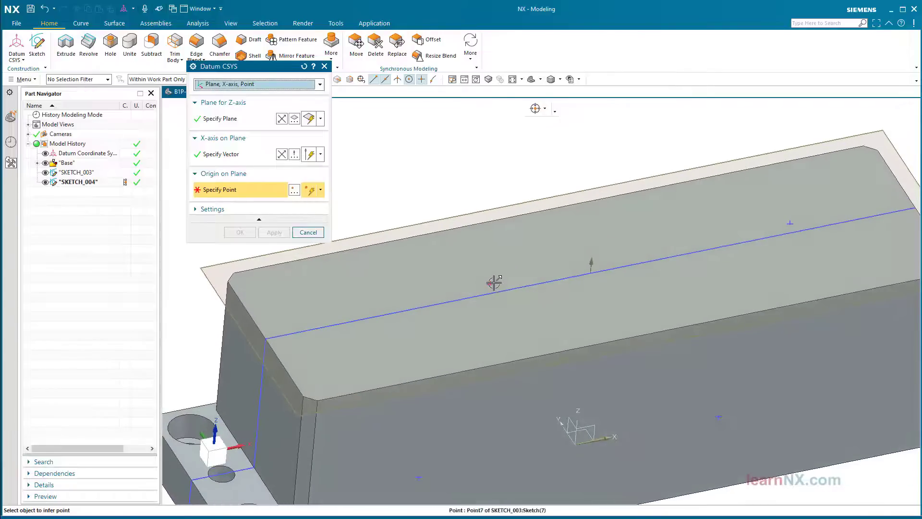
click(494, 283)
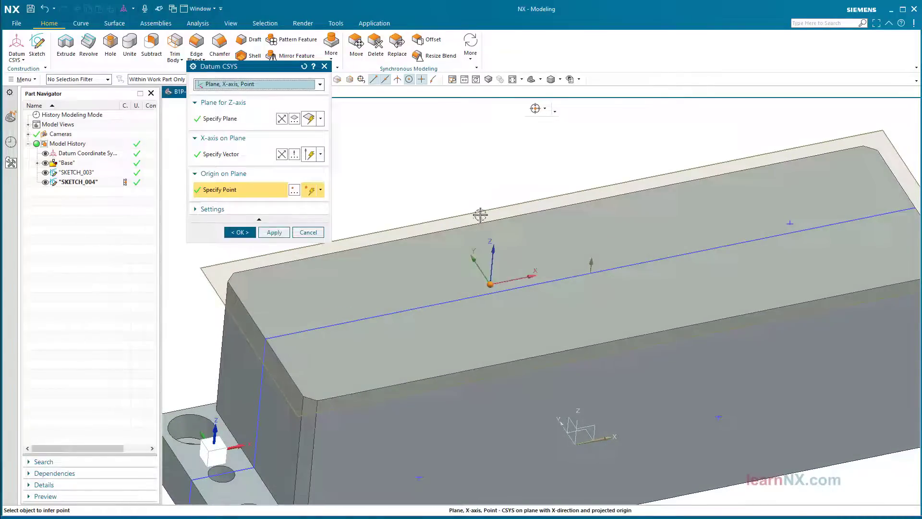
click(277, 234)
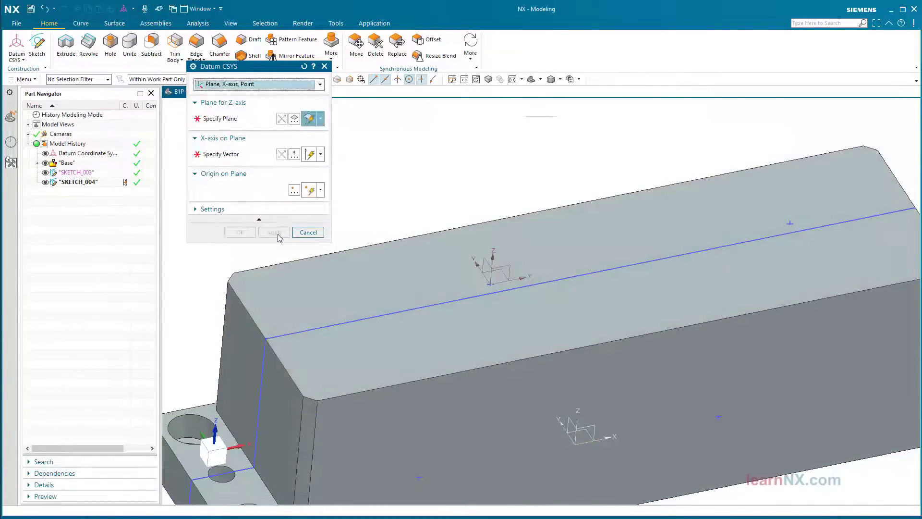
Create a second datum coordinate system on the top face, with X along the block's length and its origin at the right sketch point.
click(265, 211)
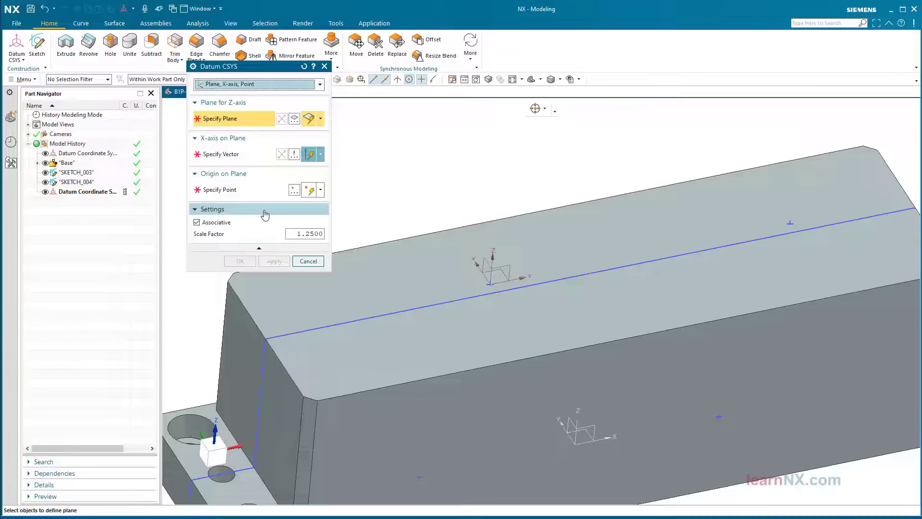
shift+middle_drag(619, 182, 508, 196)
click(646, 206)
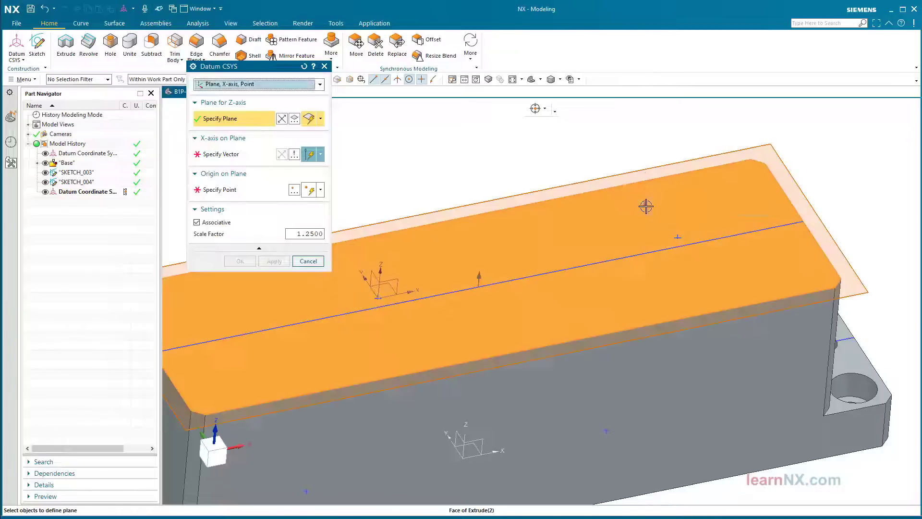
click(236, 161)
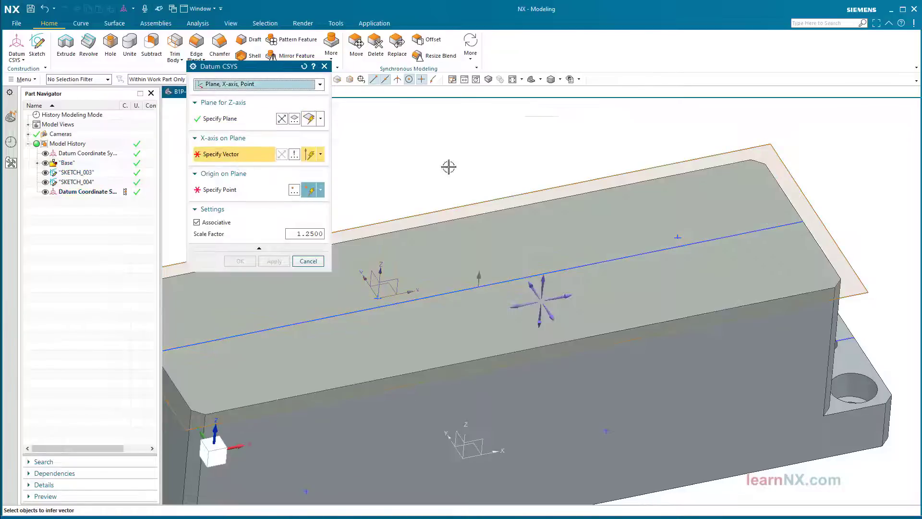
click(570, 296)
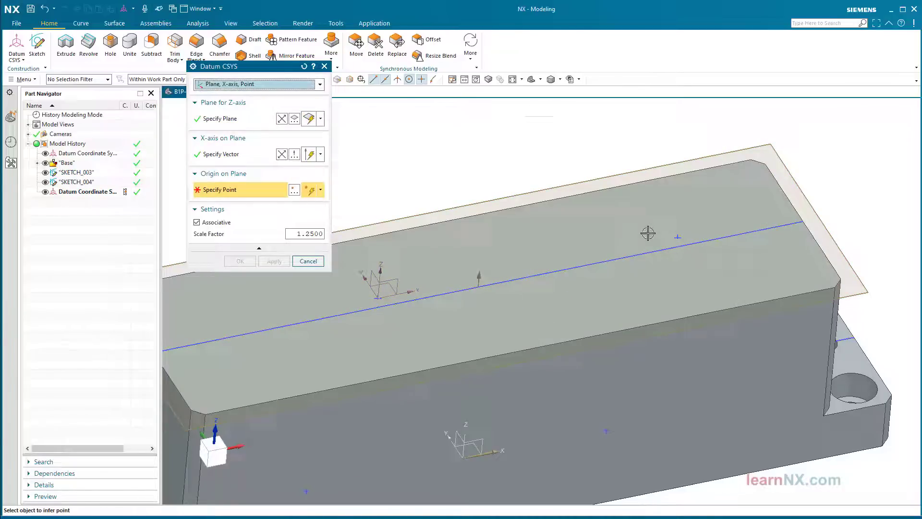
click(677, 233)
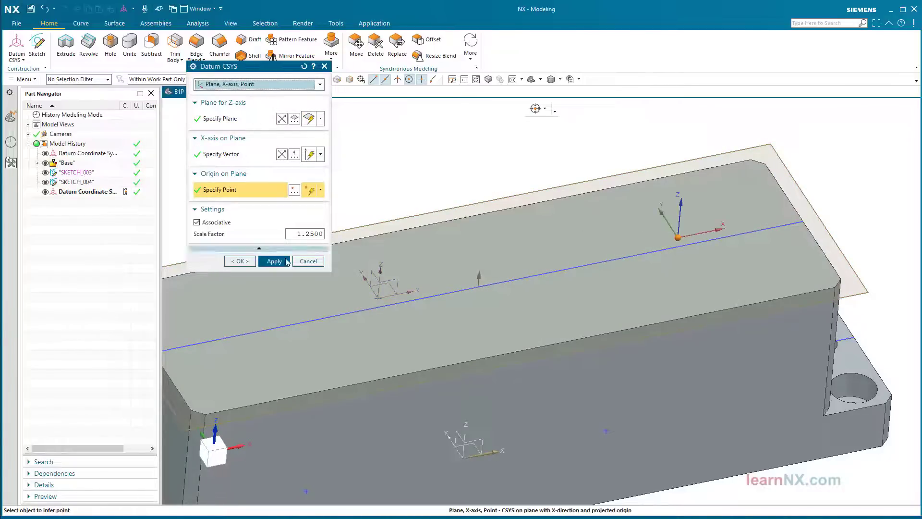
click(273, 261)
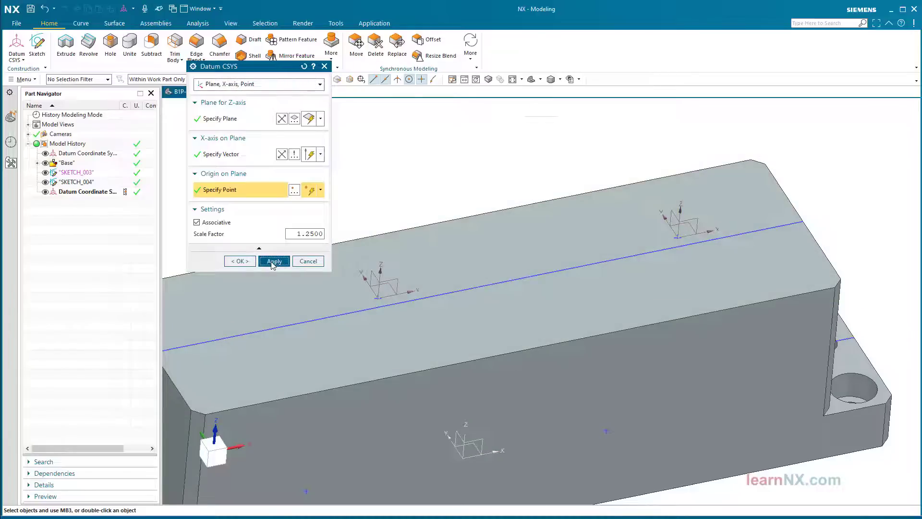
Create a datum coordinate system on the long front side face, with X along the block's length and its origin at the left sketch point.
middle_drag(413, 317, 424, 290)
click(415, 273)
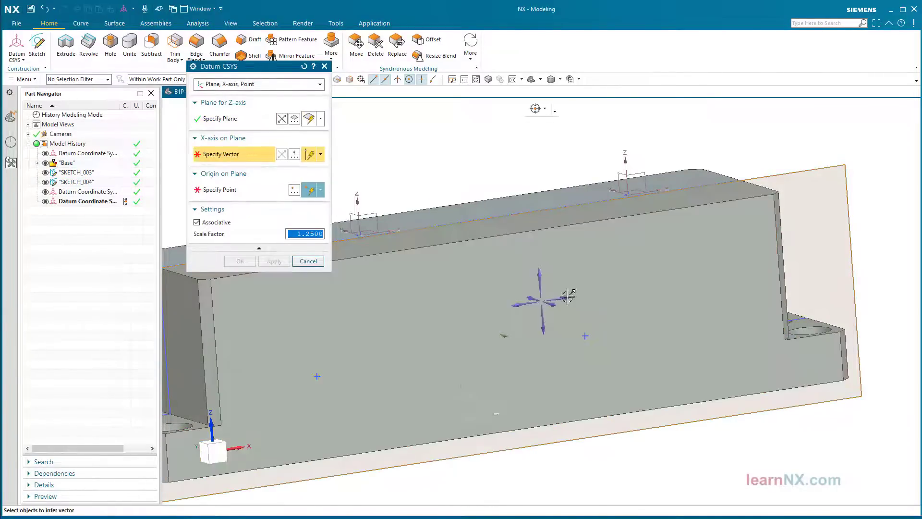
click(568, 297)
middle_drag(397, 282, 346, 358)
click(346, 359)
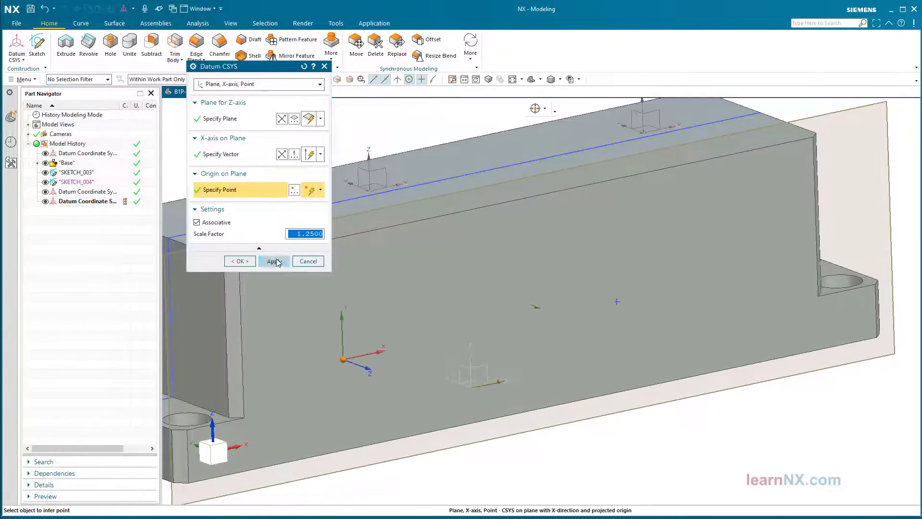
click(276, 262)
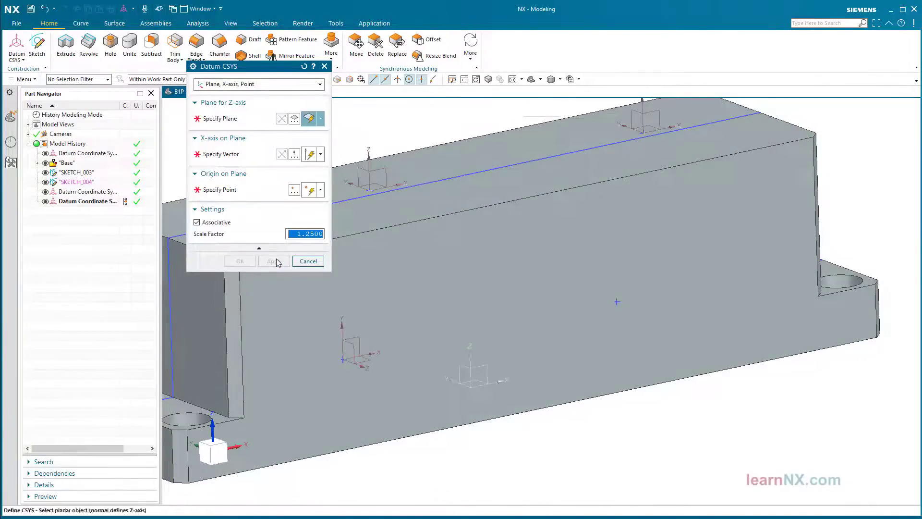
Create a second datum coordinate system on the long front side face, with X along the block's length and its origin at the right sketch point.
middle_drag(469, 261, 615, 250)
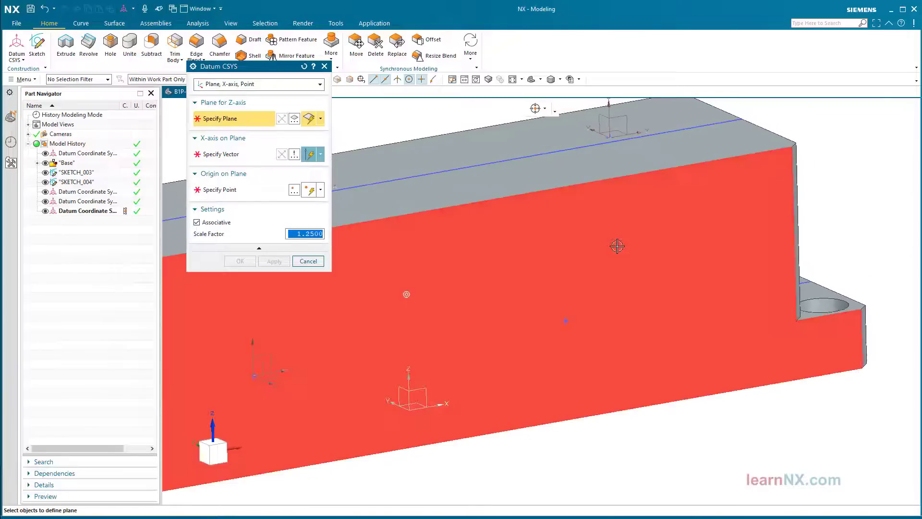
click(615, 246)
click(233, 160)
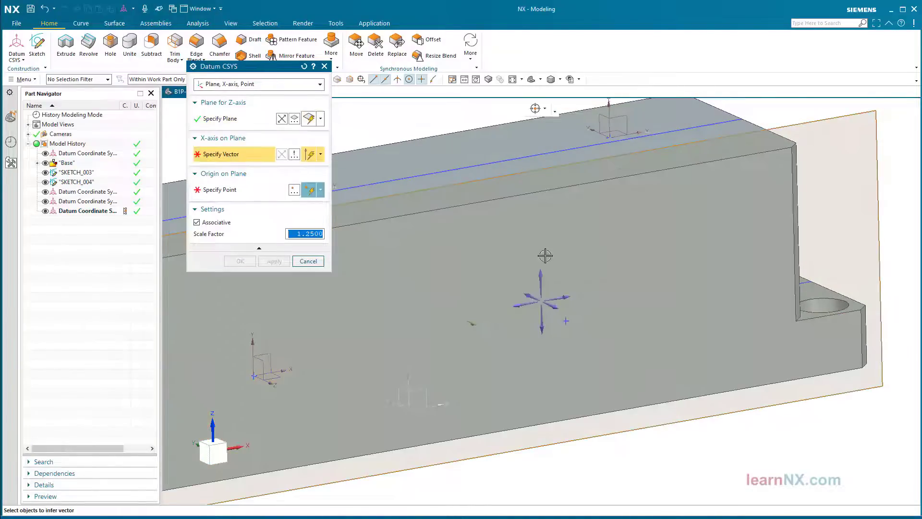
click(567, 295)
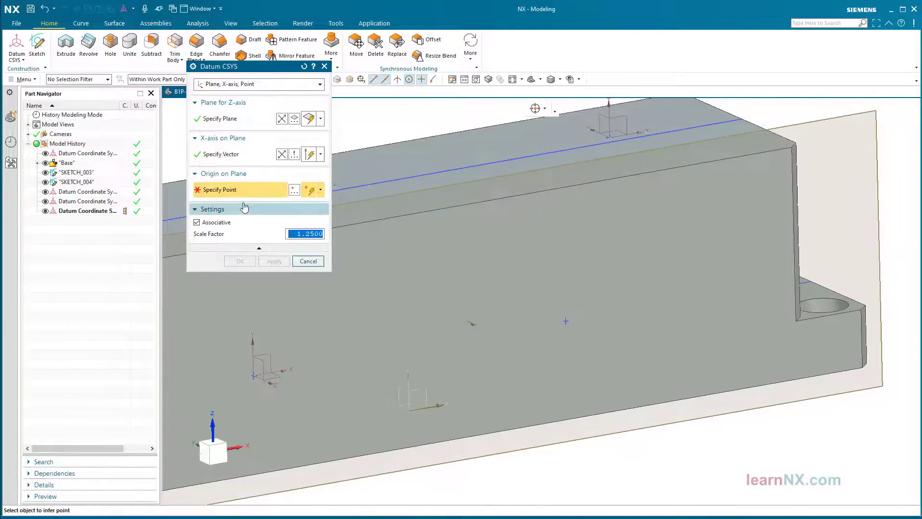
click(570, 320)
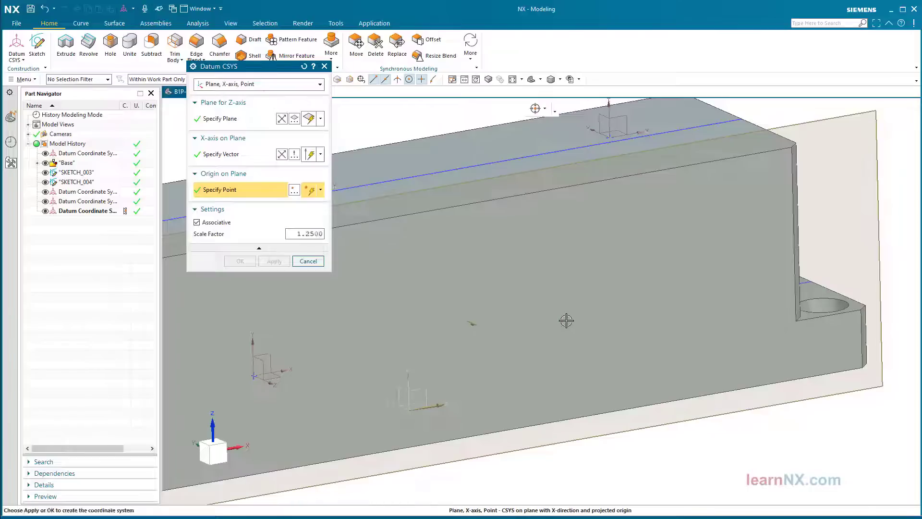
click(239, 262)
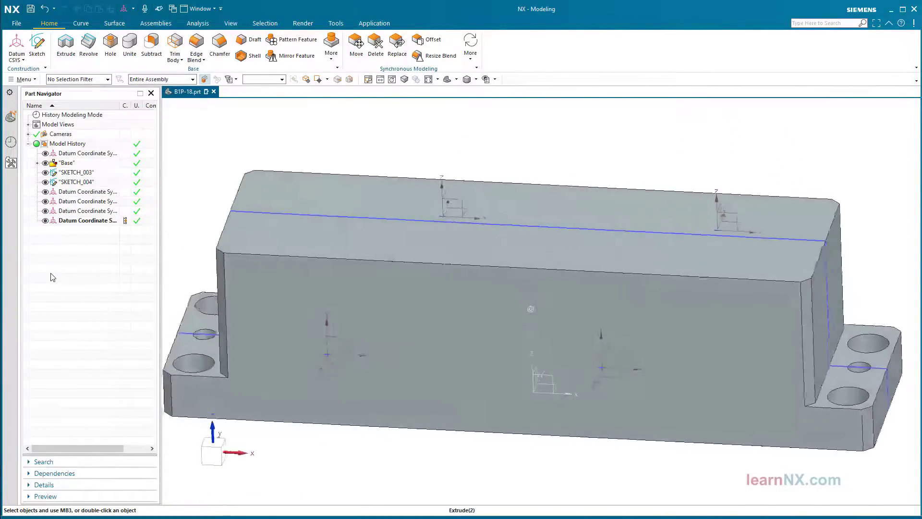
Rename the two top-face datum coordinate systems Position 1 for the left one and Position 2 for the right one.
click(74, 192)
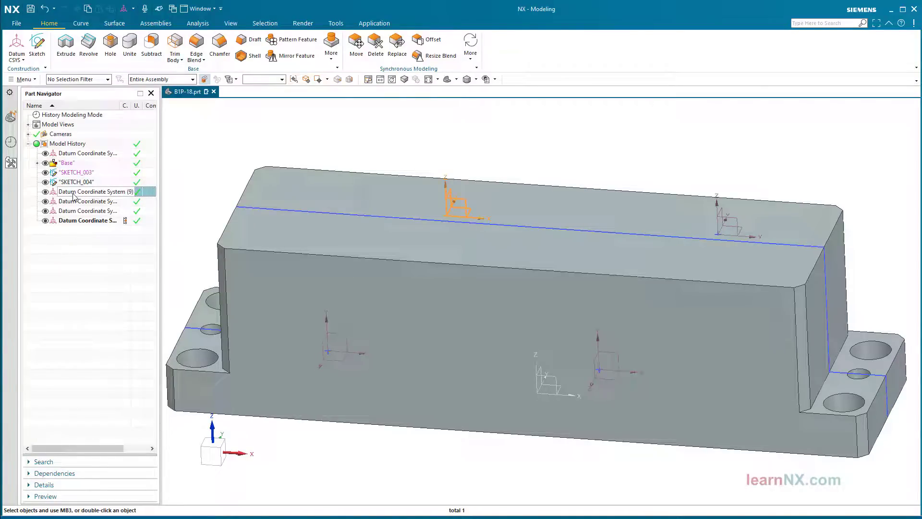
click(74, 192)
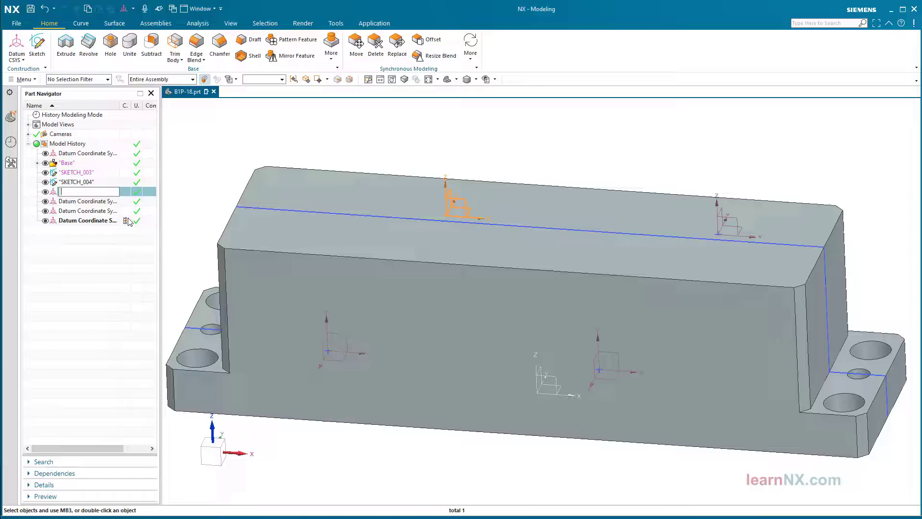
text(Position 1)
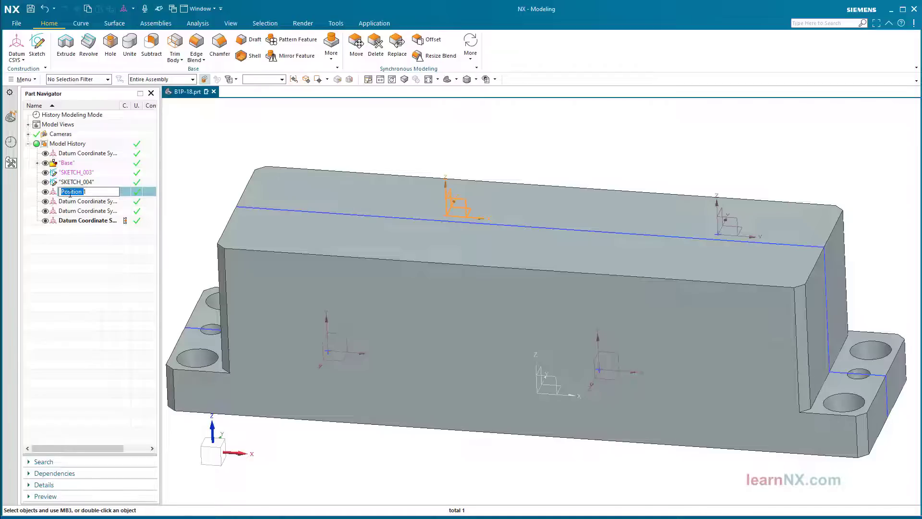
right_click(70, 194)
click(89, 224)
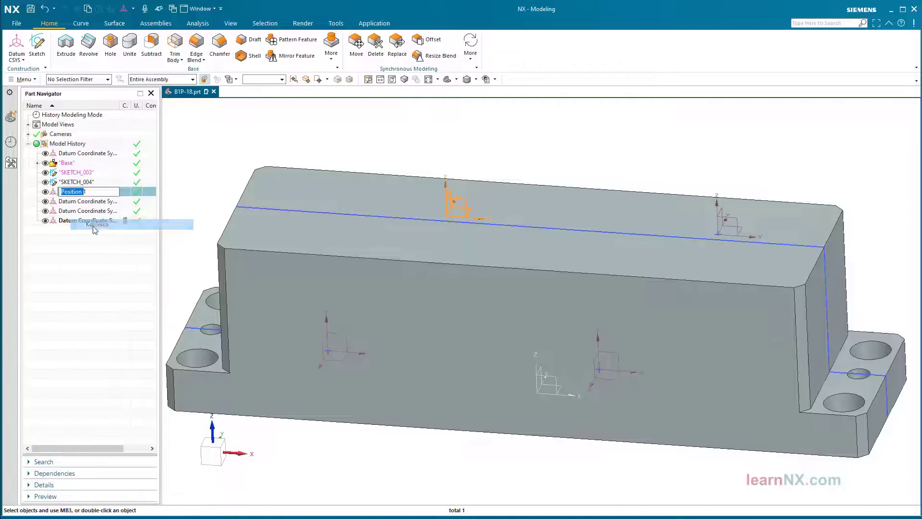
click(80, 202)
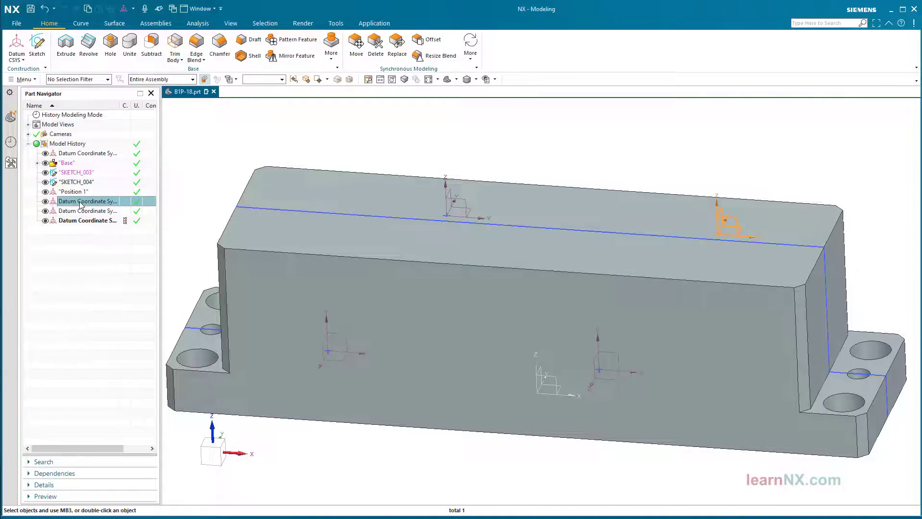
click(80, 202)
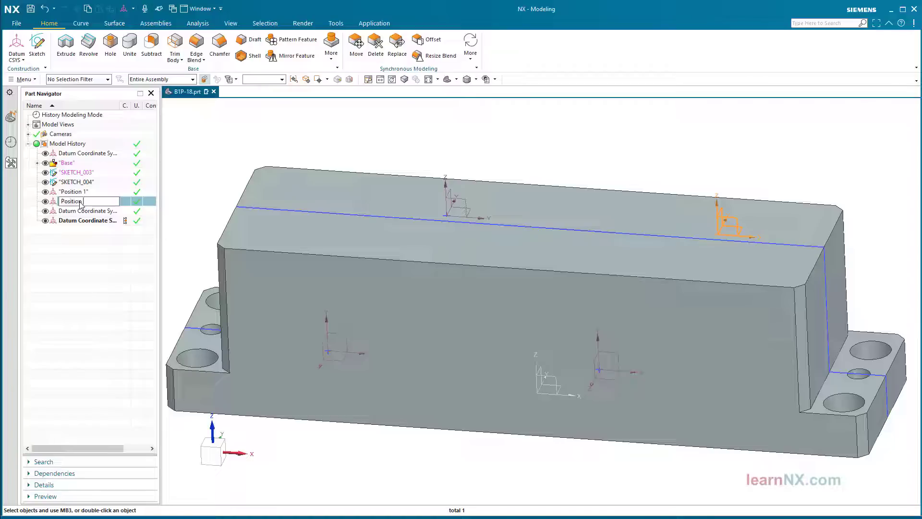
key(Return)
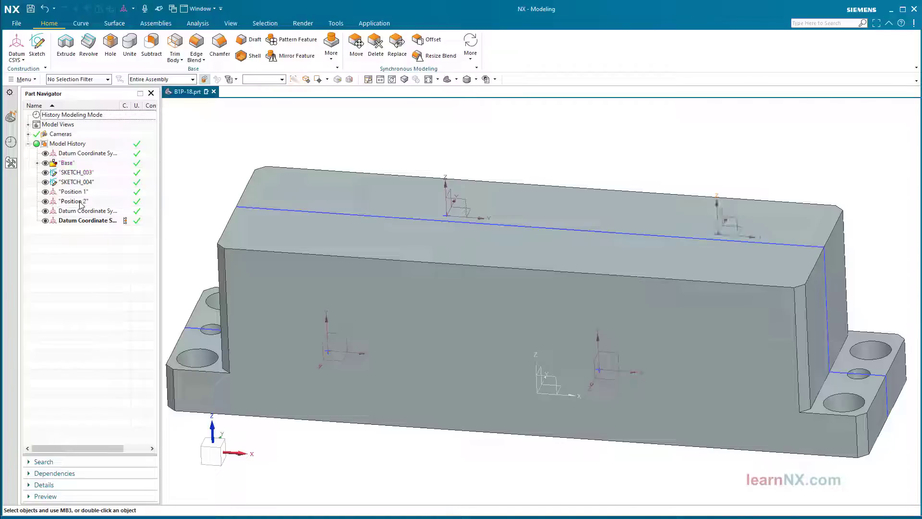
Rename the two front-face datum coordinate systems Position 3 for the left one and Position 4 for the right one.
click(76, 212)
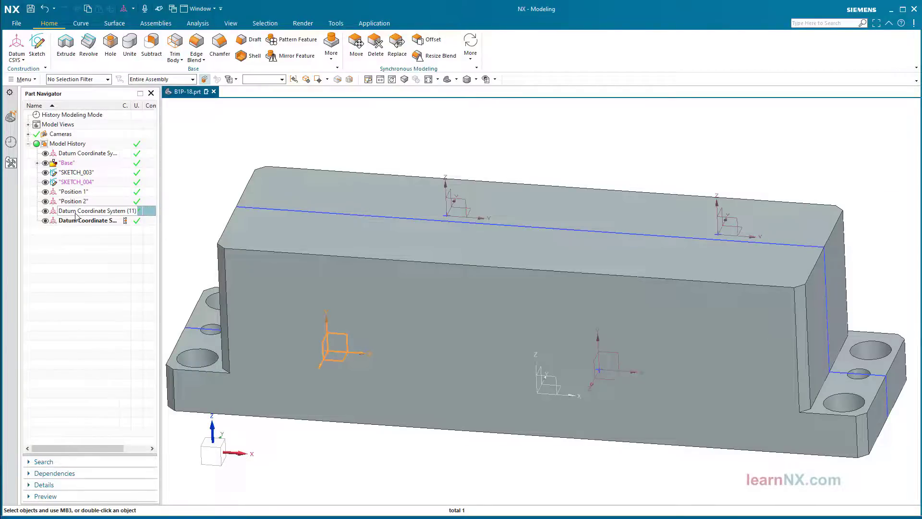
click(75, 212)
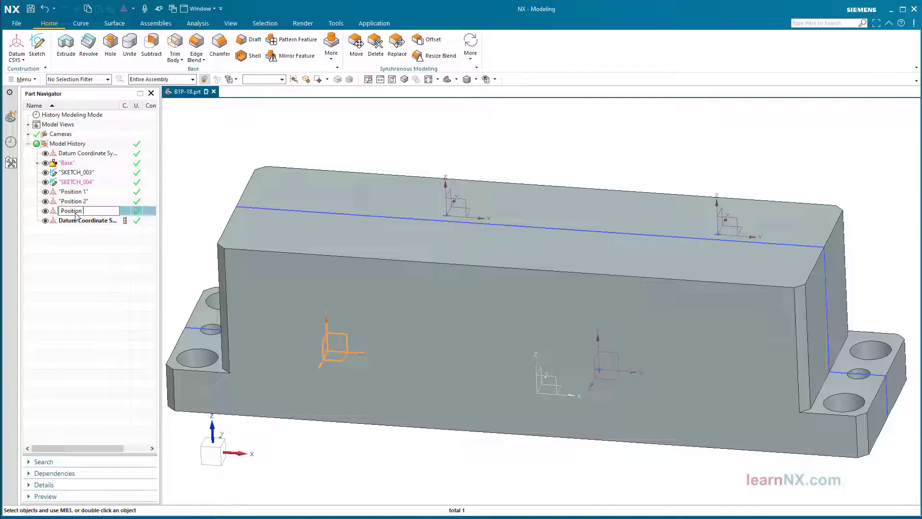
key(Return)
click(79, 223)
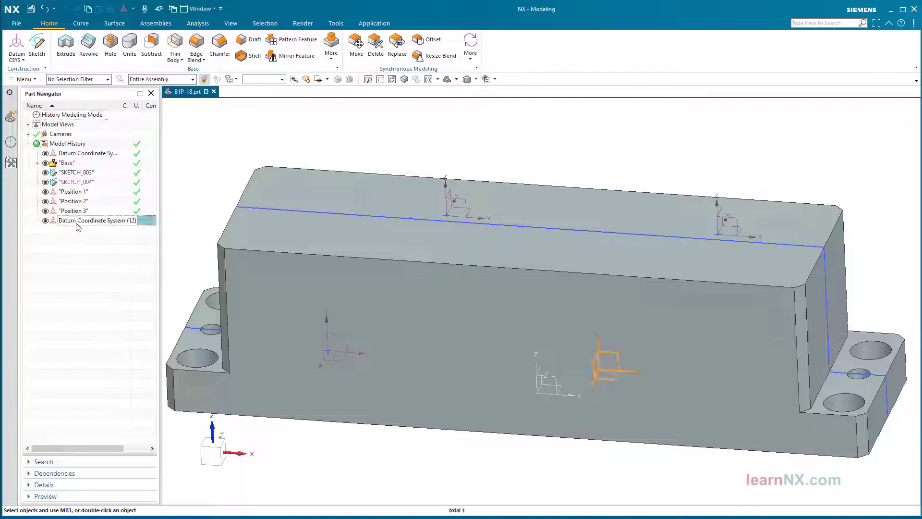
click(78, 222)
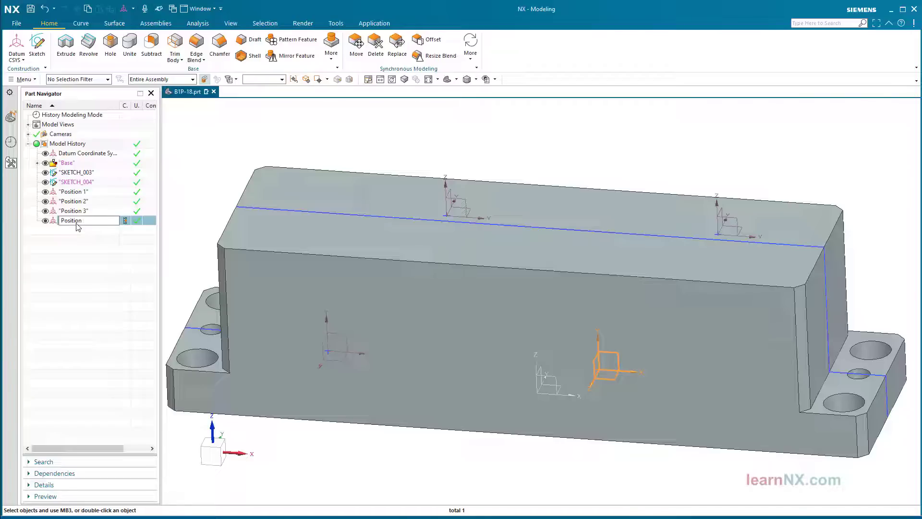
key(Return)
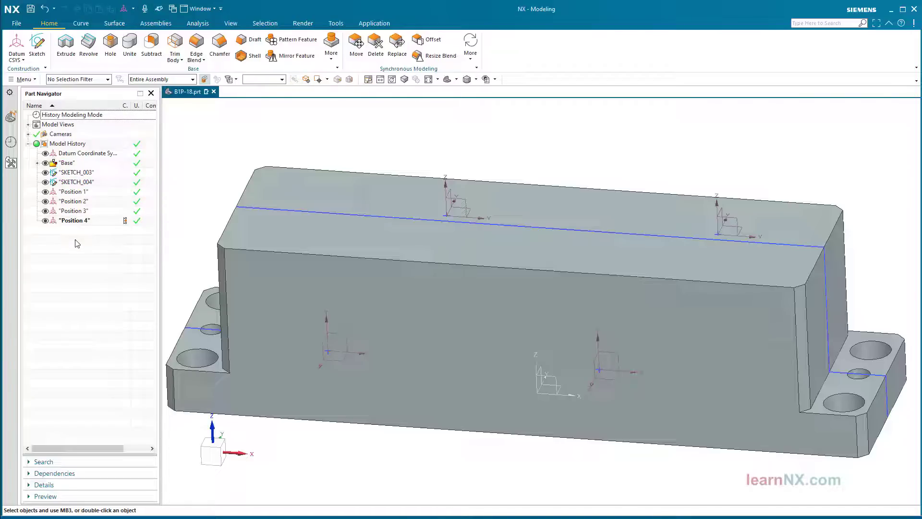
Create a 40 mm diameter hole at the origin of Position 1, with a value-limited depth of 52 mm to the shoulder.
click(110, 46)
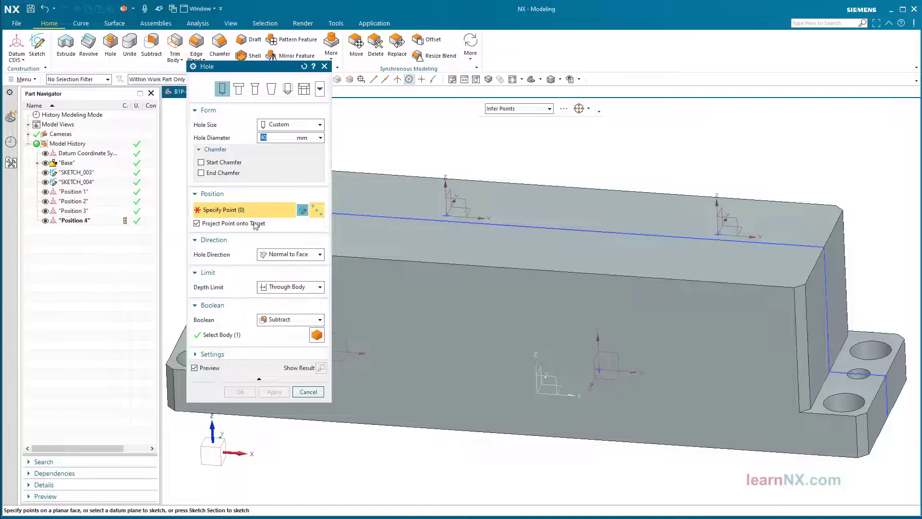
click(287, 287)
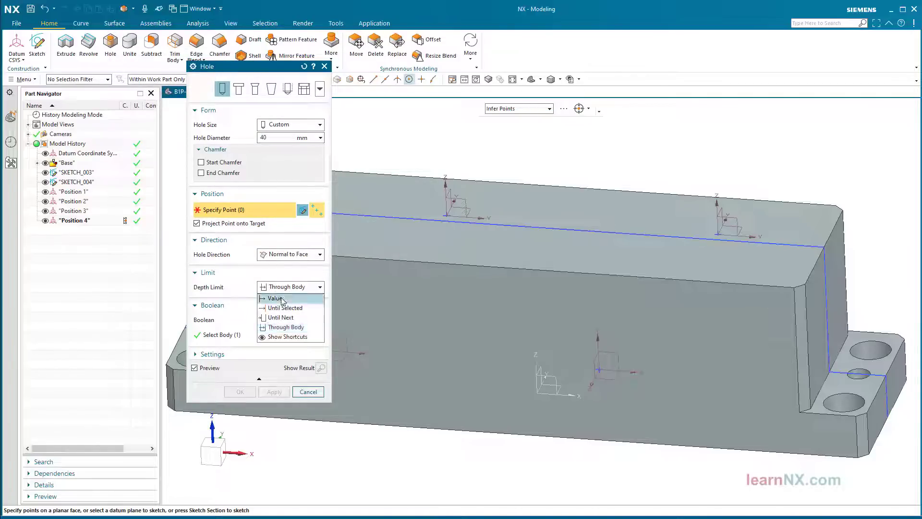
click(280, 299)
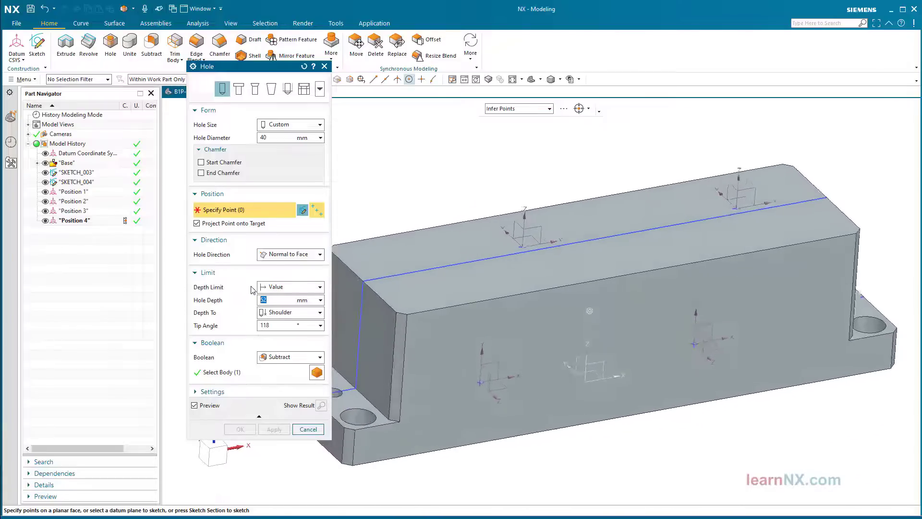
click(409, 80)
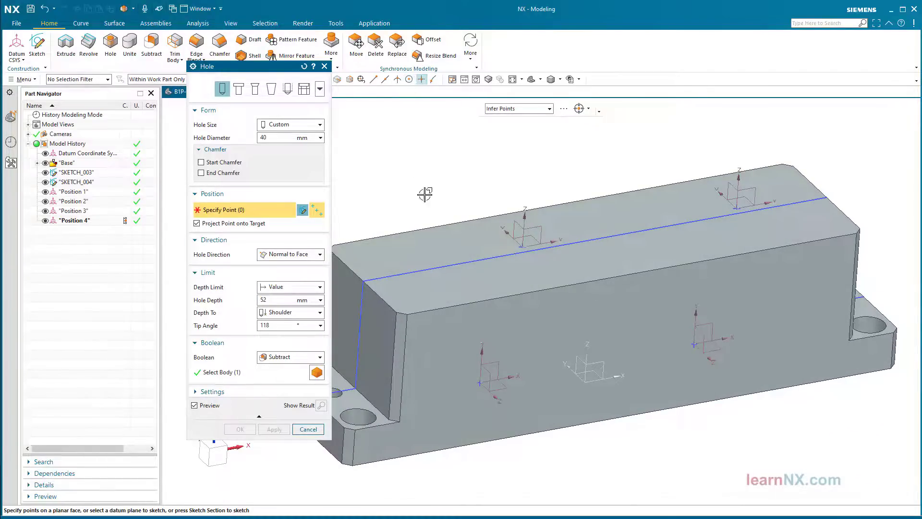
click(499, 265)
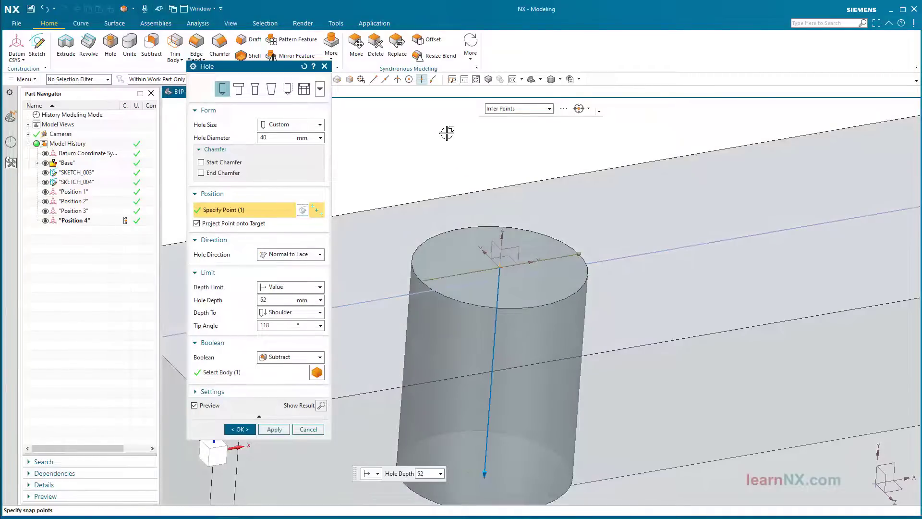
scroll(446, 133, down, 5)
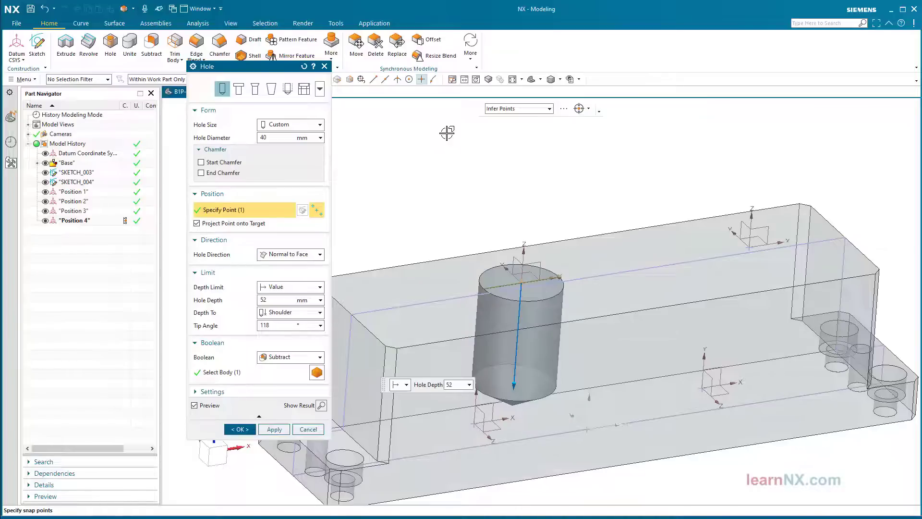
click(270, 428)
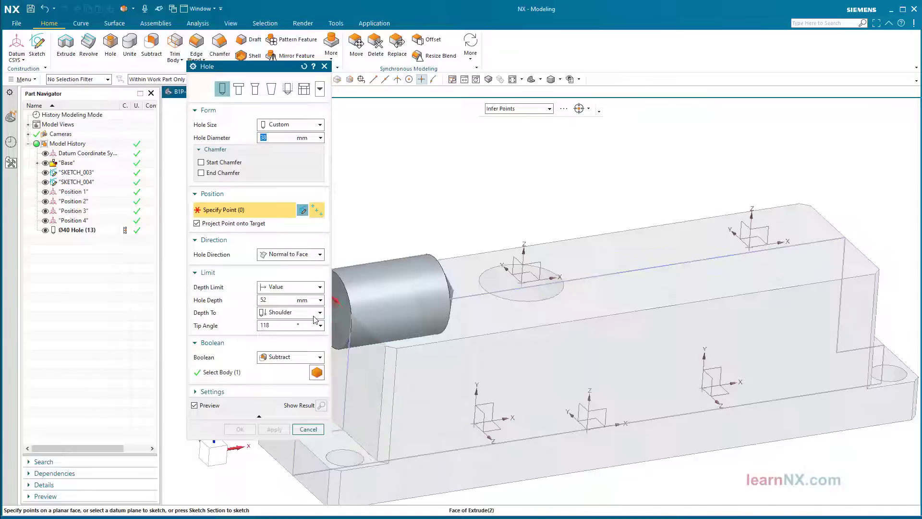
Set up a second hole with a 38 mm diameter and a Through Body depth limit, positioned at the origin of Position 1.
click(303, 289)
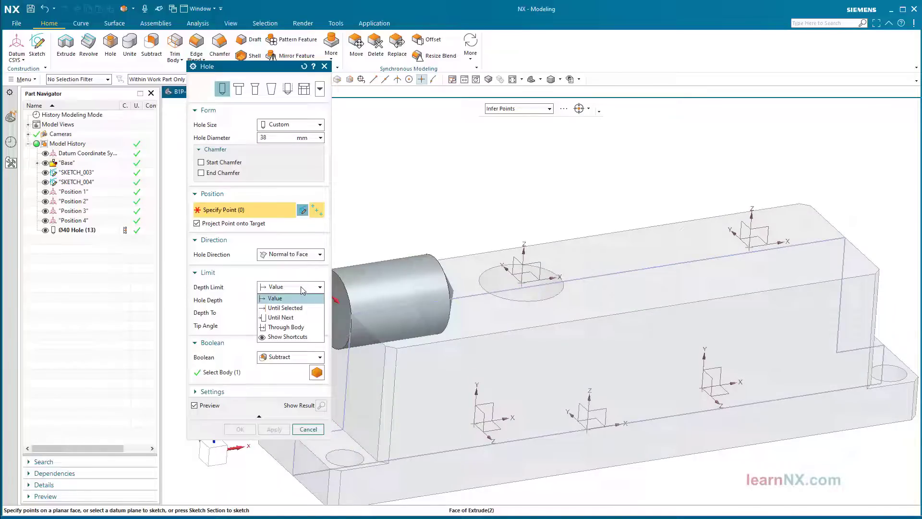
click(298, 328)
scroll(361, 191, down, 5)
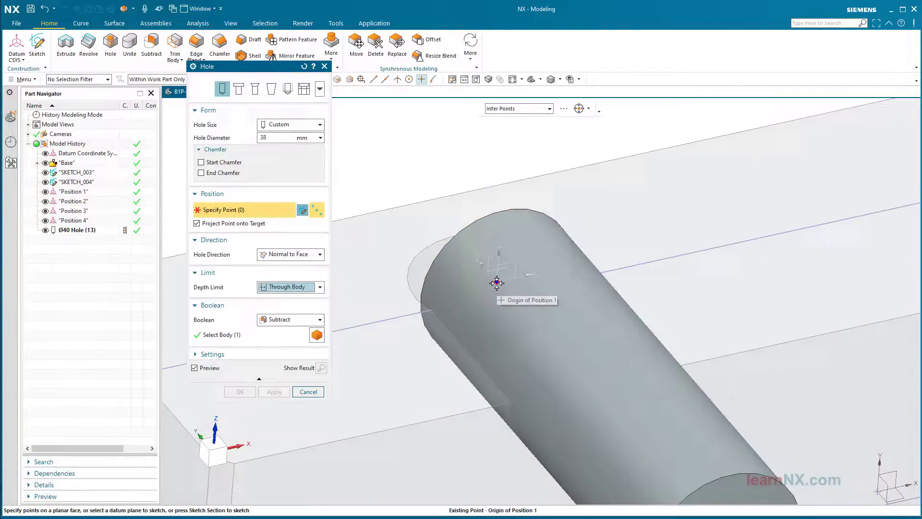
click(497, 282)
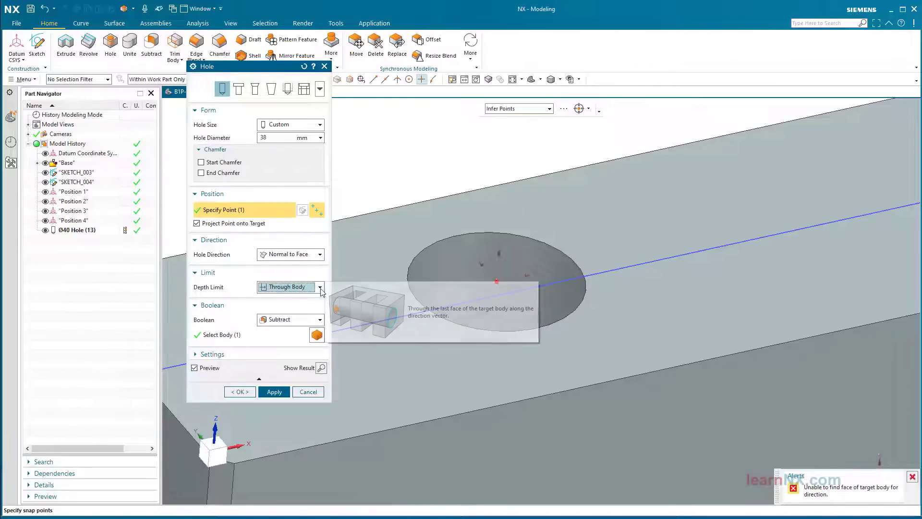
Set the 38 mm hole's direction to Along Vector with an inferred vector pointing straight down through the block.
click(320, 255)
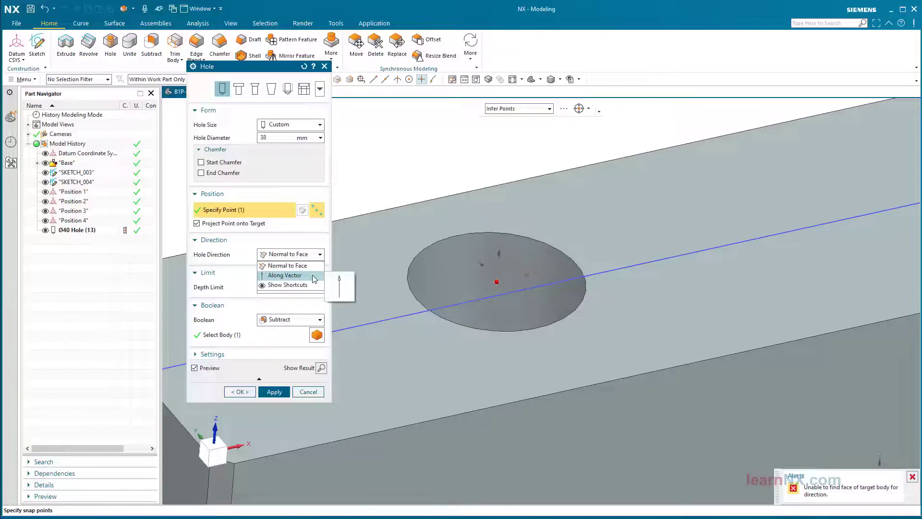
click(317, 275)
middle_drag(401, 251, 462, 187)
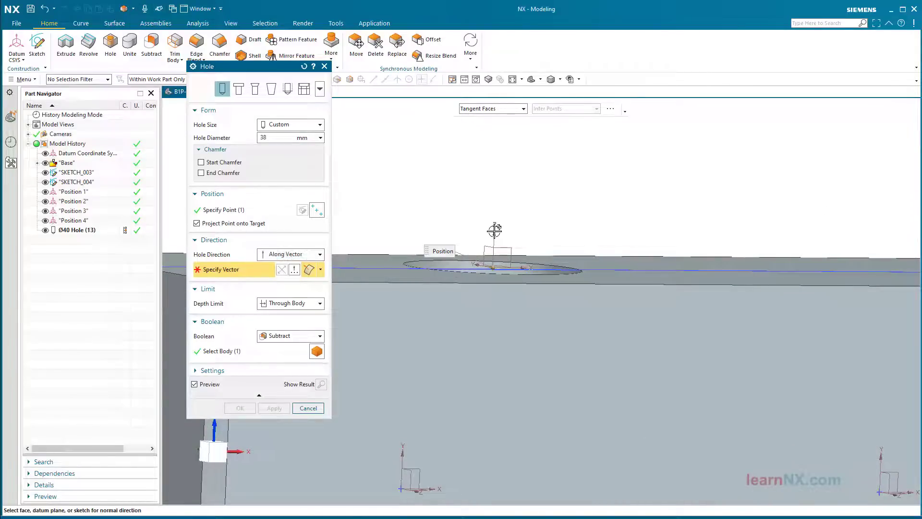
click(320, 270)
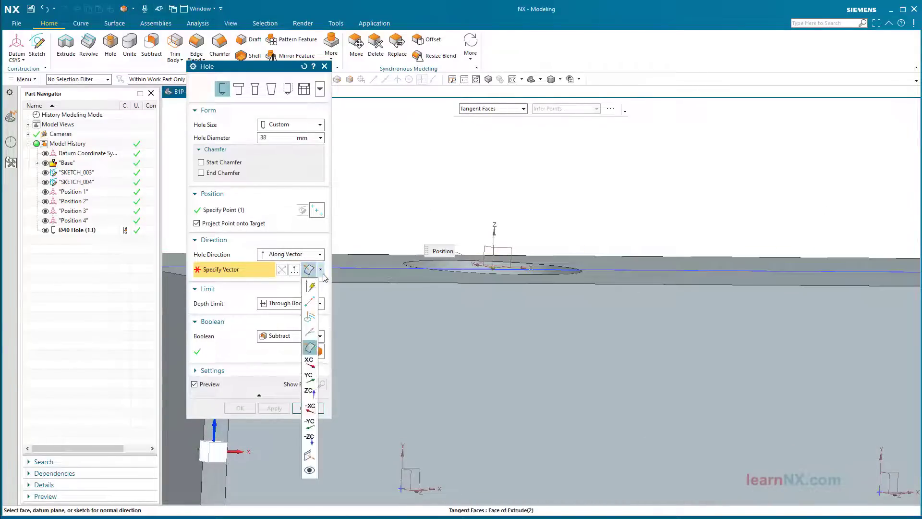
click(313, 286)
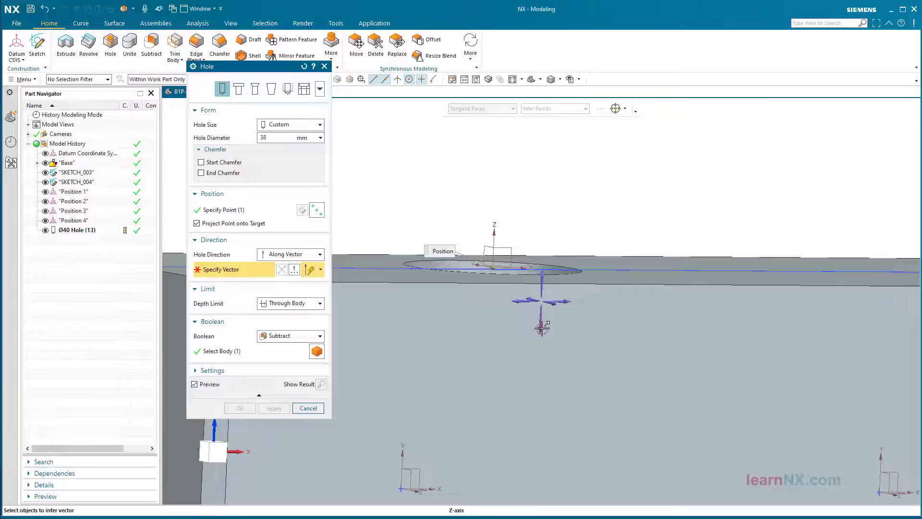
click(542, 328)
scroll(574, 174, down, 3)
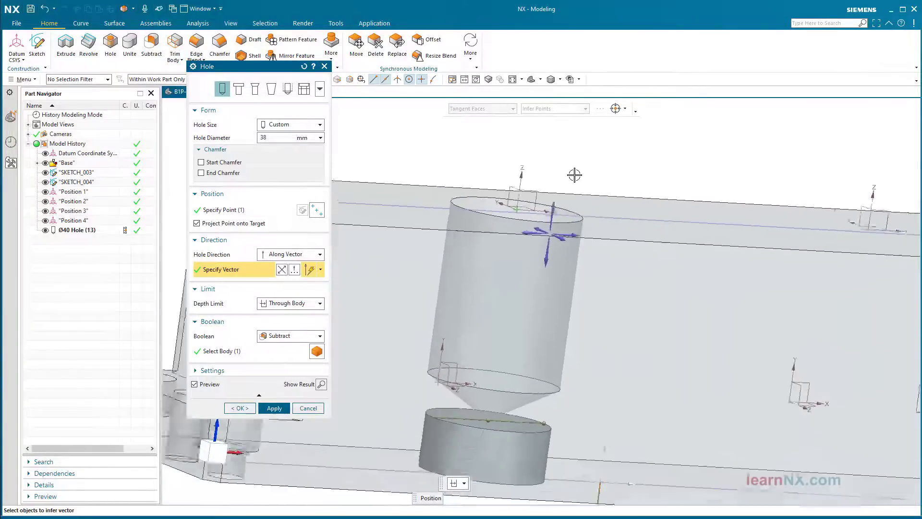
middle_drag(575, 175, 572, 173)
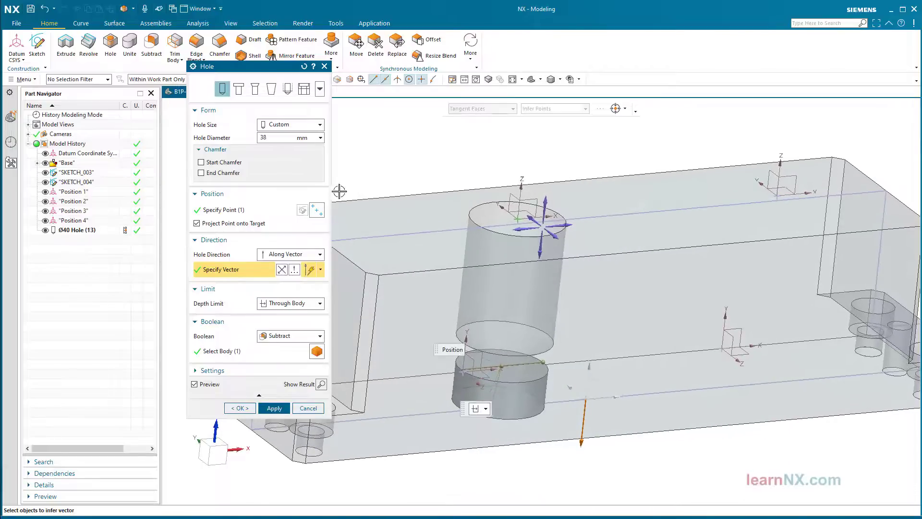
Turn off projecting the point onto the target and create the 38 mm through hole.
click(196, 224)
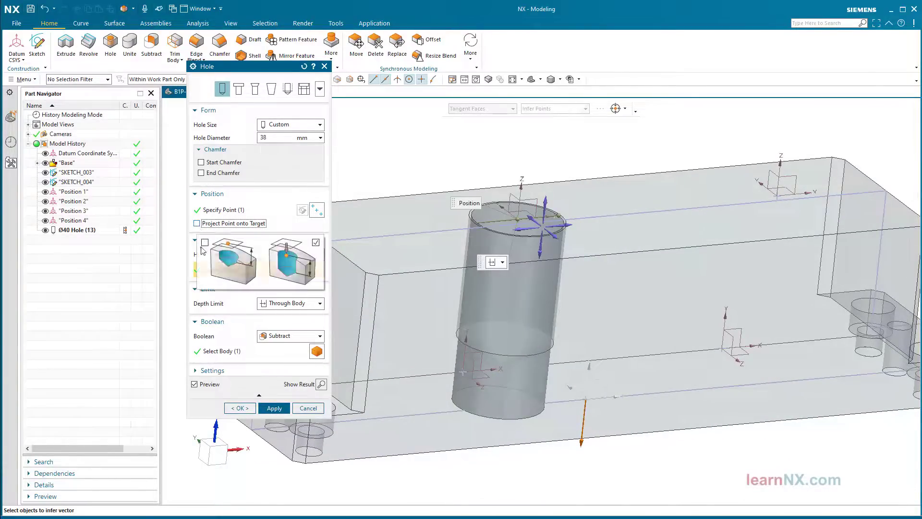
click(241, 408)
scroll(252, 207, up, 3)
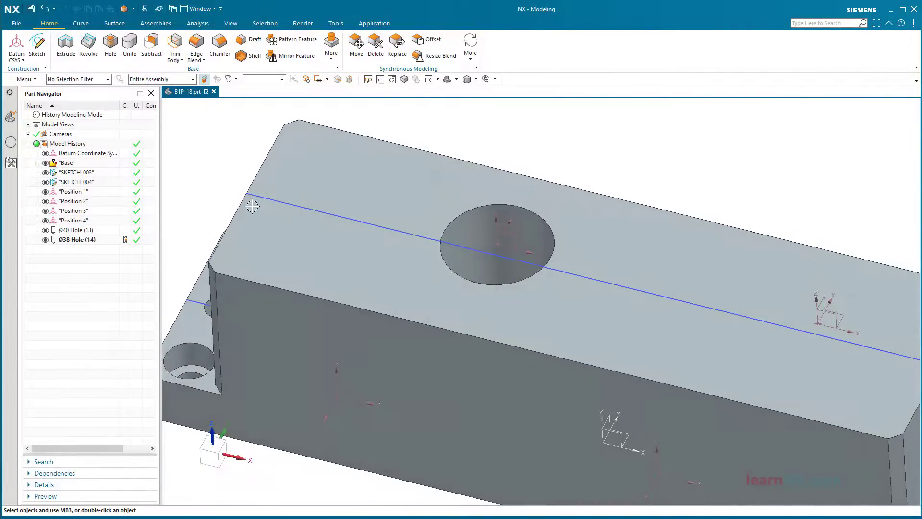
Create a sketch on the XY plane of the Position 1 coordinate system.
click(40, 44)
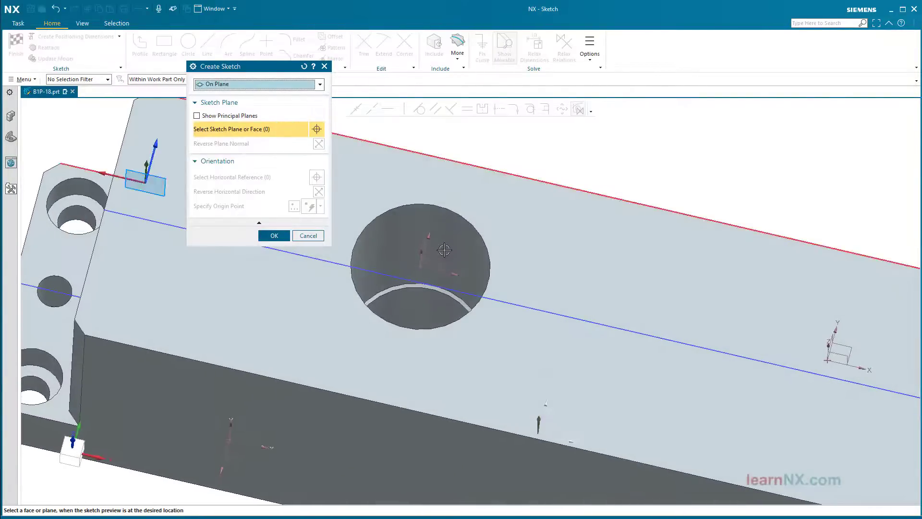
click(442, 252)
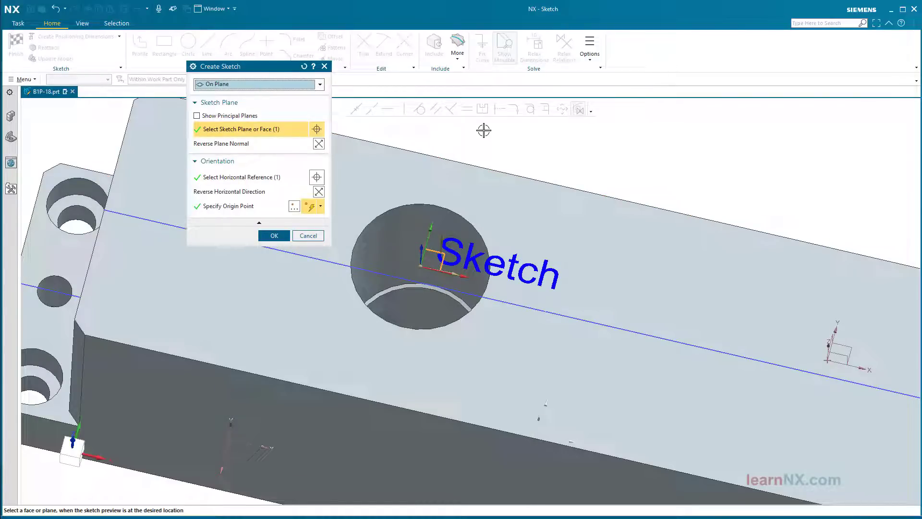
middle_click(484, 130)
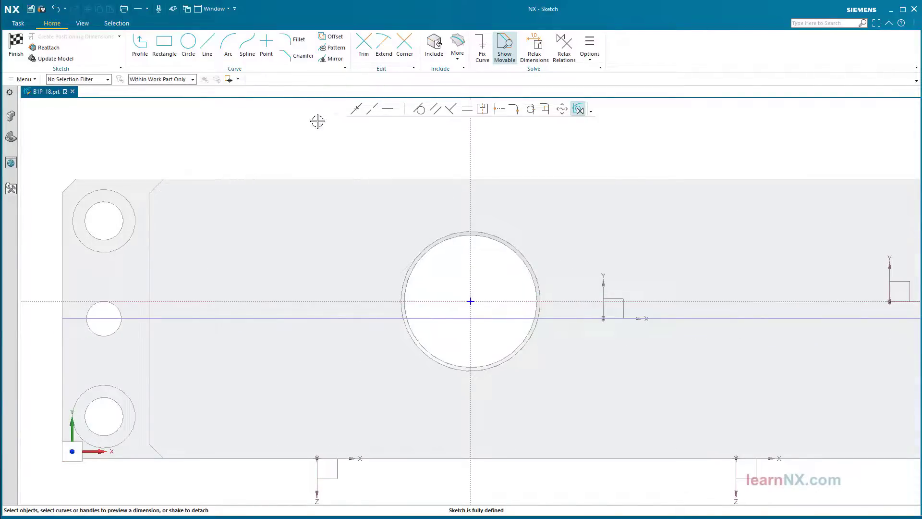
Sketch a rectangle about 54 by 17 mm centred on the sketch origin in the large hole.
click(165, 47)
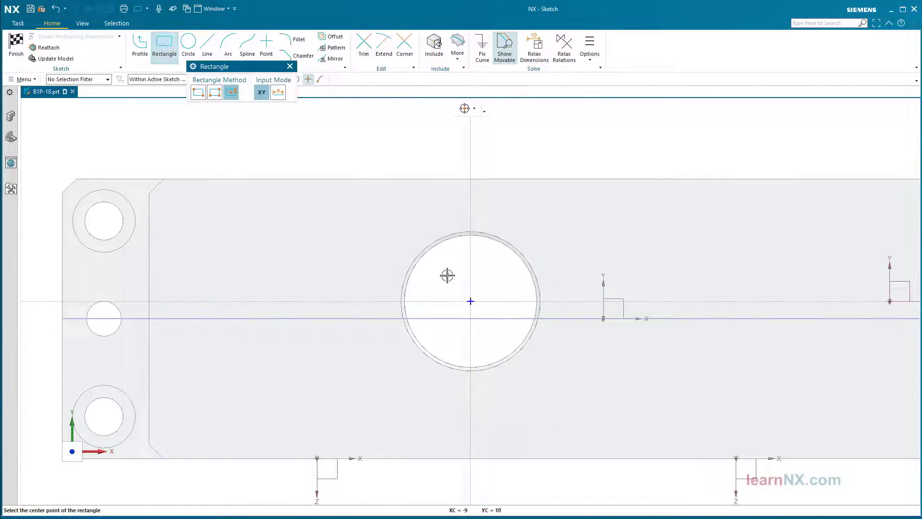
click(471, 300)
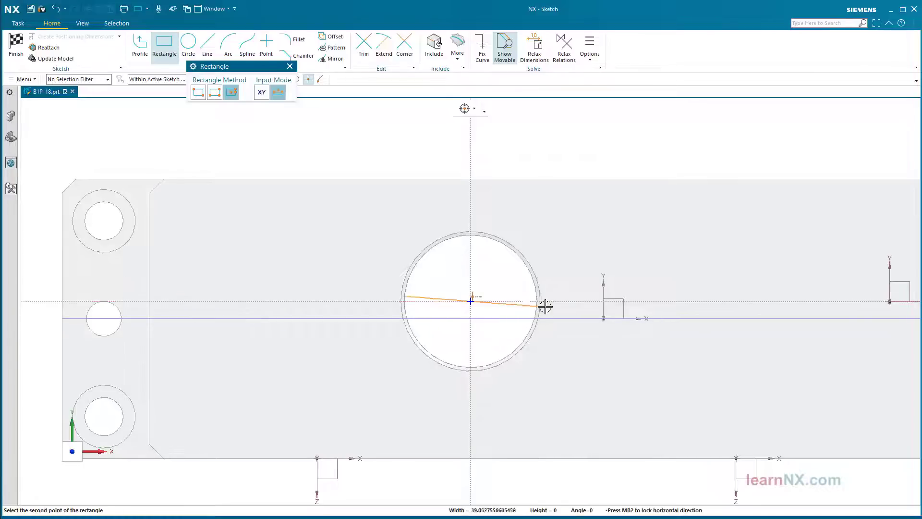
click(565, 331)
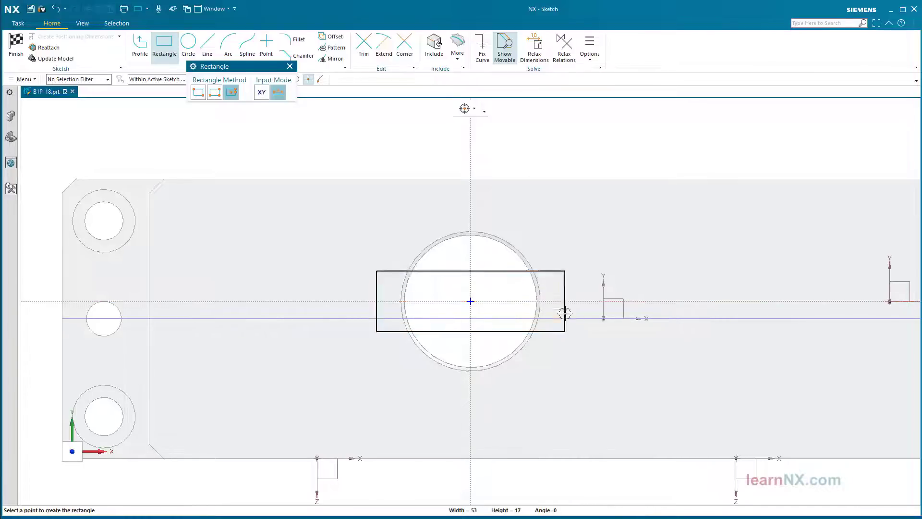
key(Escape)
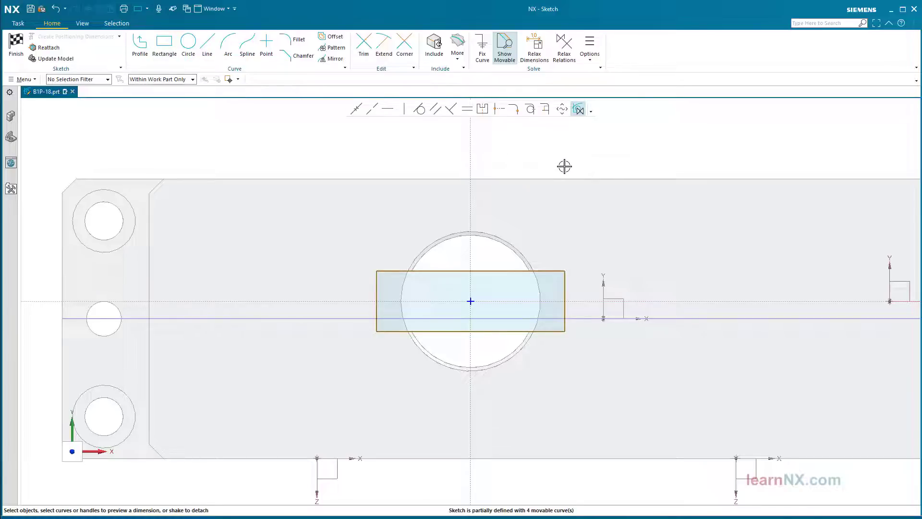
Set the rectangle's width to 85 mm and accept scaling the entire sketch.
click(492, 271)
click(482, 243)
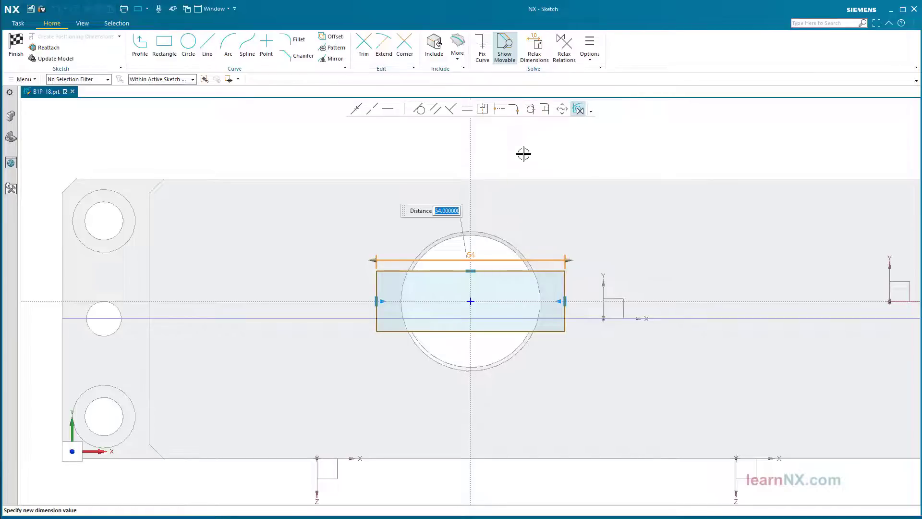
text(85)
key(Return)
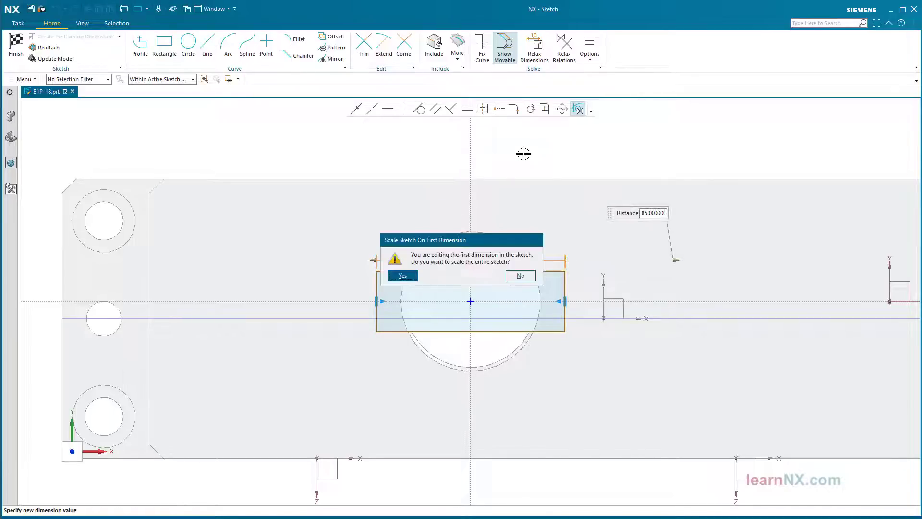
key(Return)
click(524, 153)
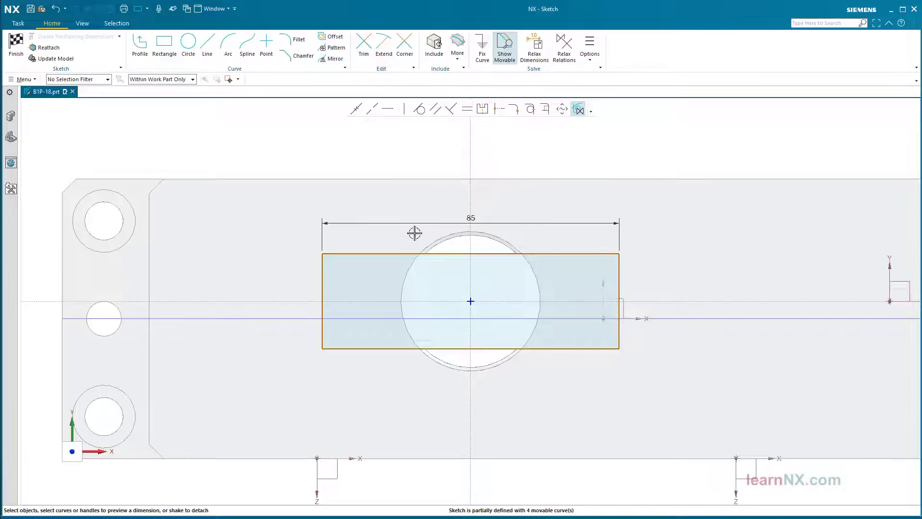
Set the rectangle's height to 21 mm and finish the sketch.
click(322, 279)
click(305, 294)
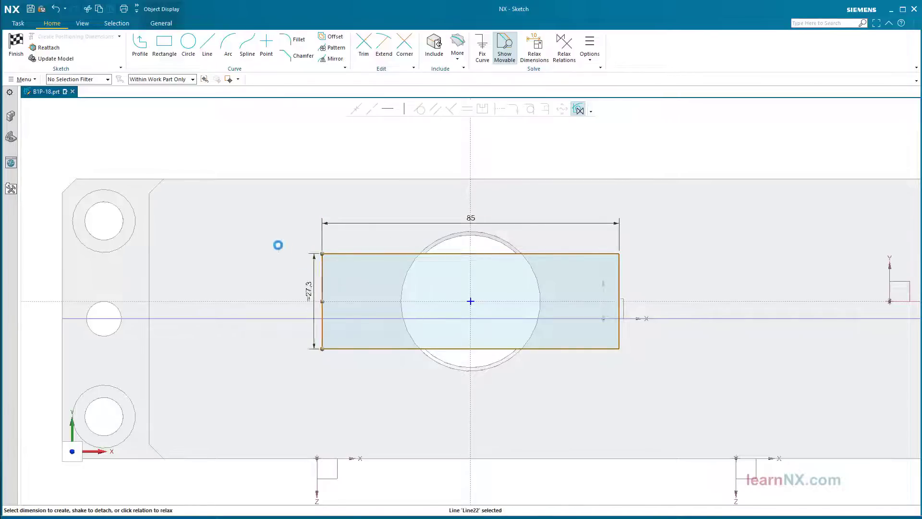
key(Return)
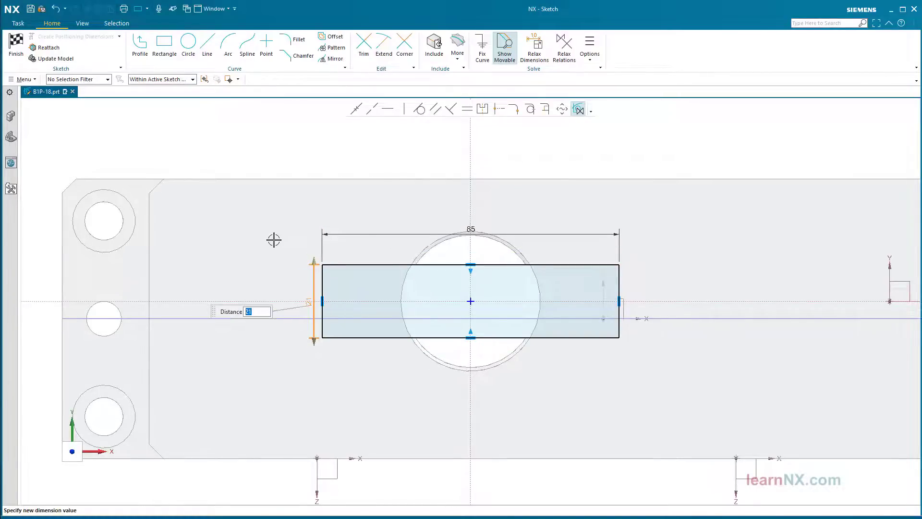
click(276, 239)
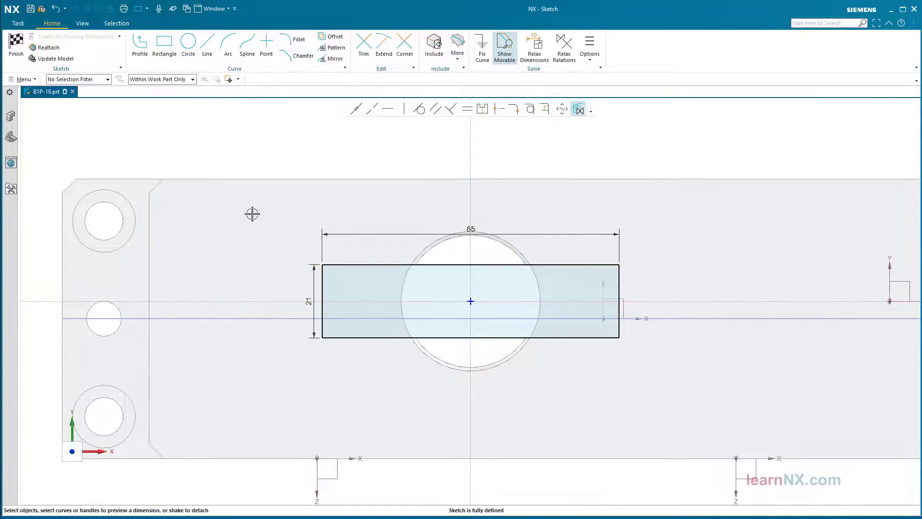
click(16, 43)
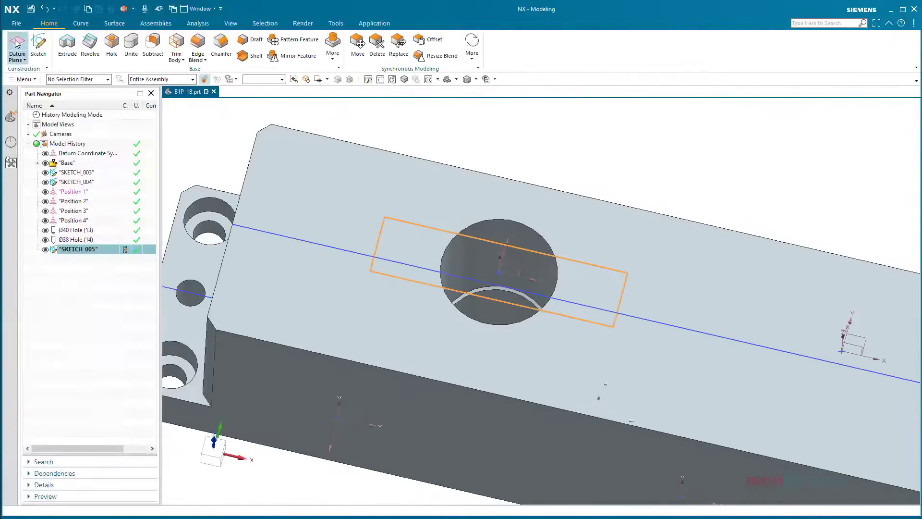
Extrude the rectangle 12.5 mm down into the block as an inferred subtraction and make its sketch internal to the extrude.
click(67, 44)
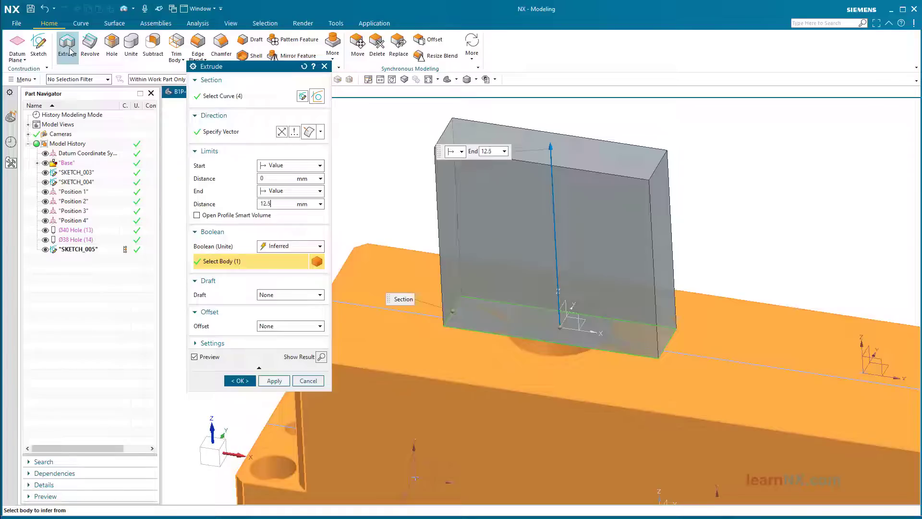
key(Return)
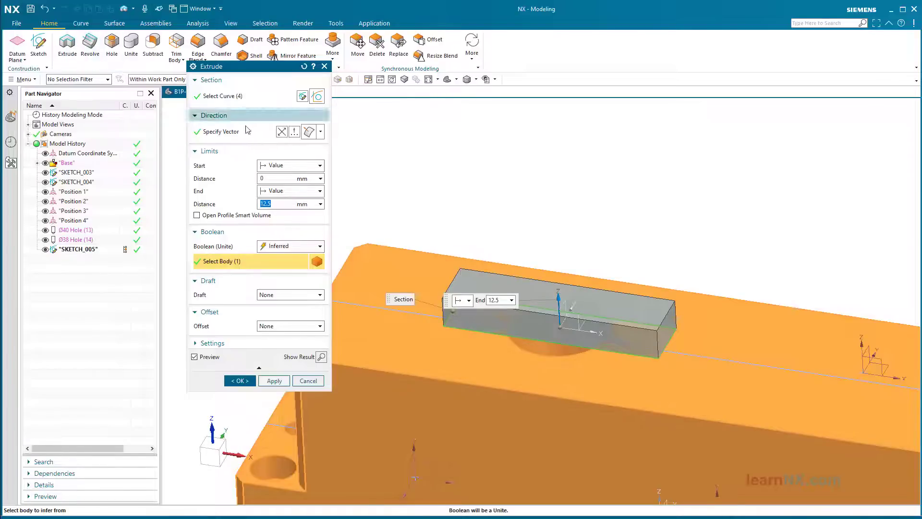
click(282, 132)
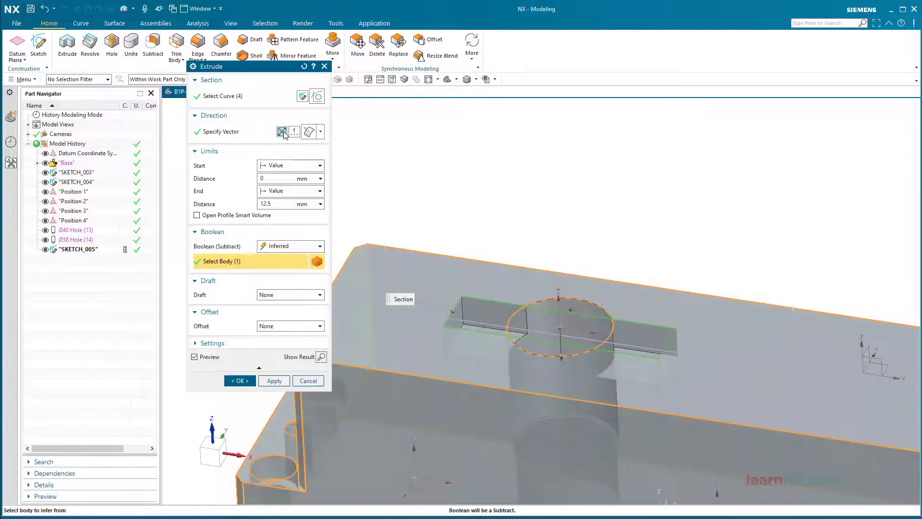
click(242, 380)
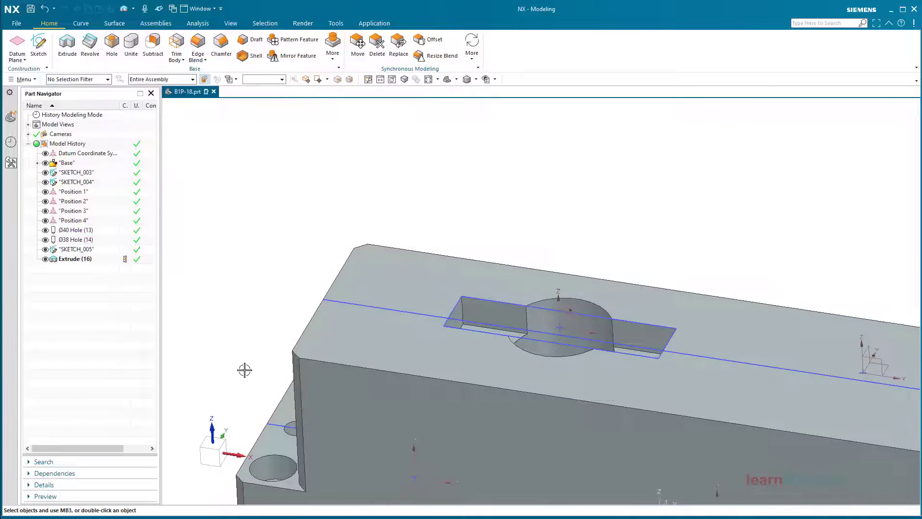
right_click(73, 260)
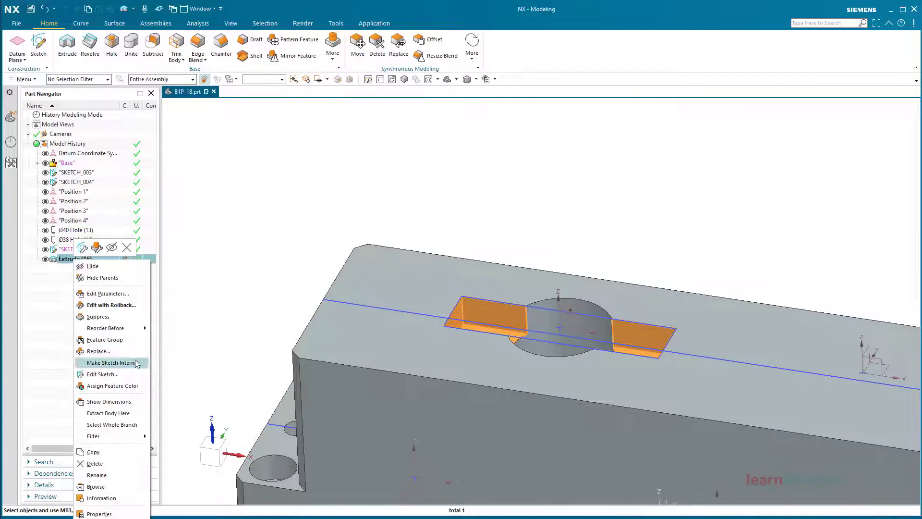
click(135, 364)
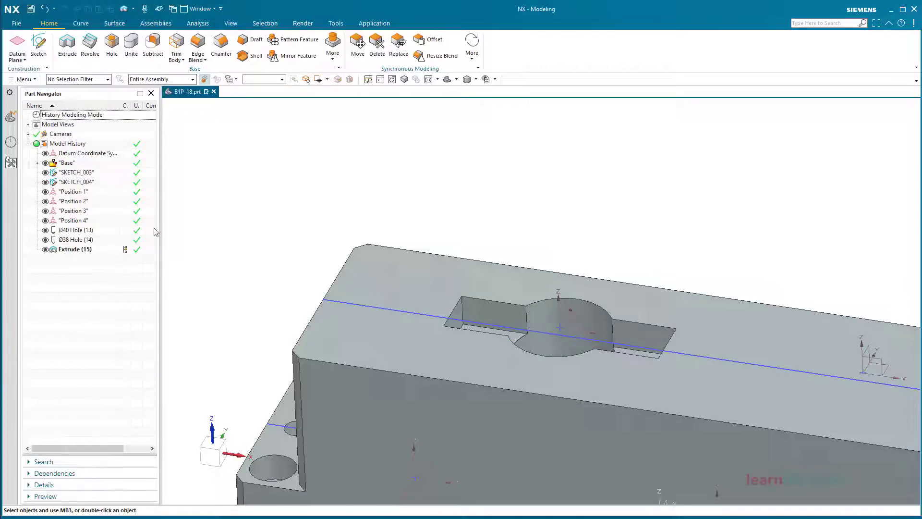
Blend the four vertical corner edges of the rectangular pocket with a 5 mm radius.
click(196, 46)
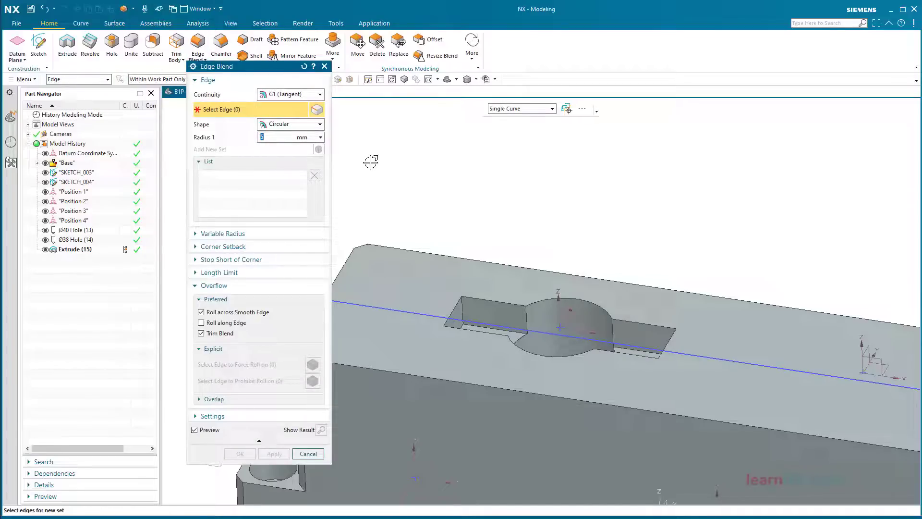
scroll(475, 263, down, 3)
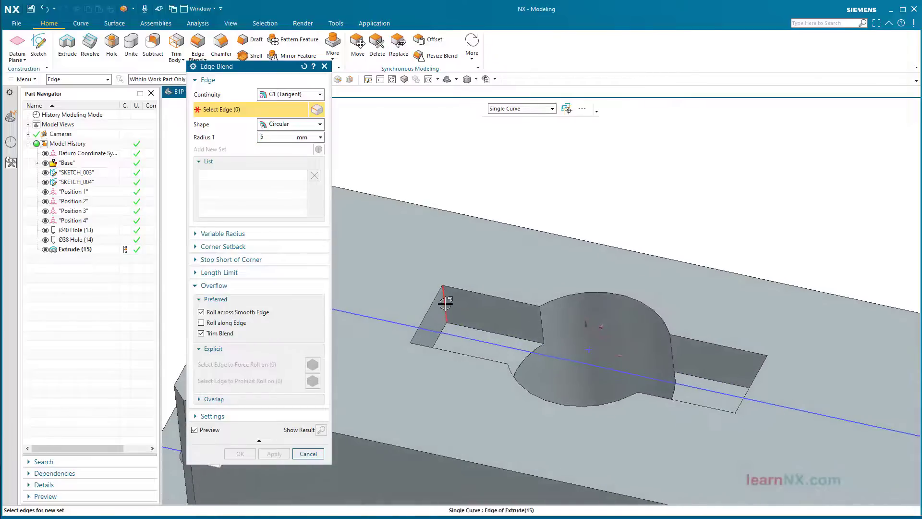
click(446, 304)
middle_drag(445, 303, 402, 202)
click(444, 237)
click(442, 193)
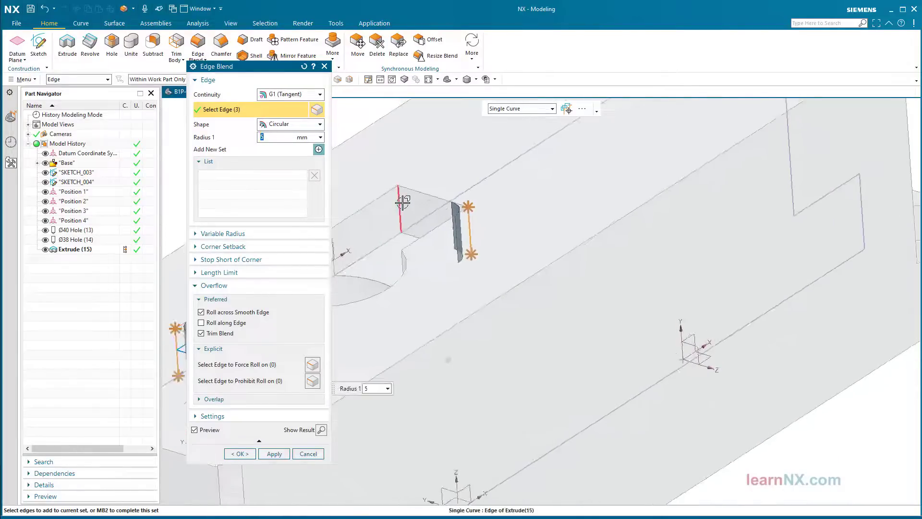
click(399, 208)
click(240, 453)
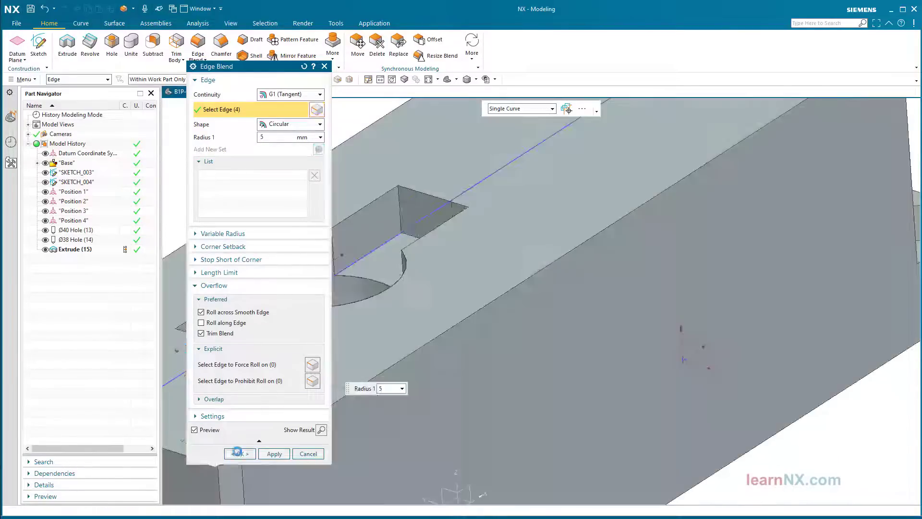
Set up a threaded hole in Metric Coarse size M6 x 1.0 with the Custom thread depth type.
scroll(212, 220, down, 3)
middle_drag(211, 220, 212, 221)
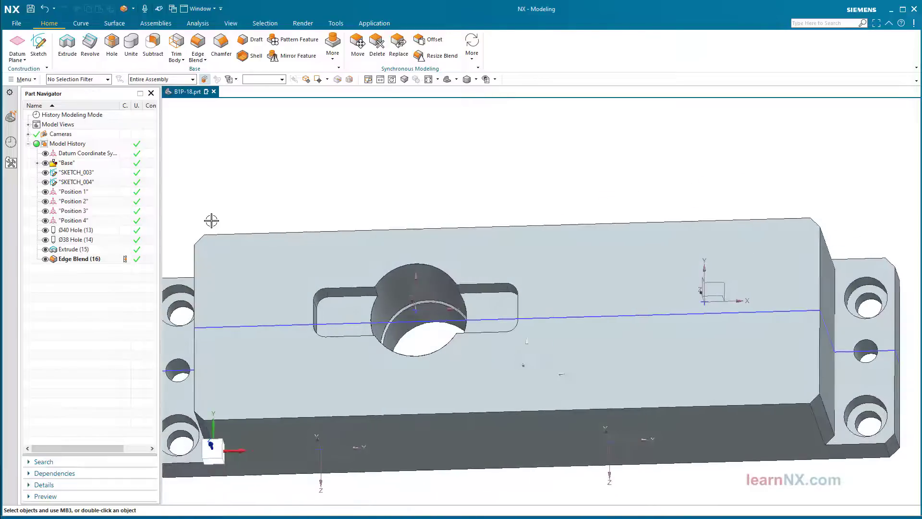
click(112, 43)
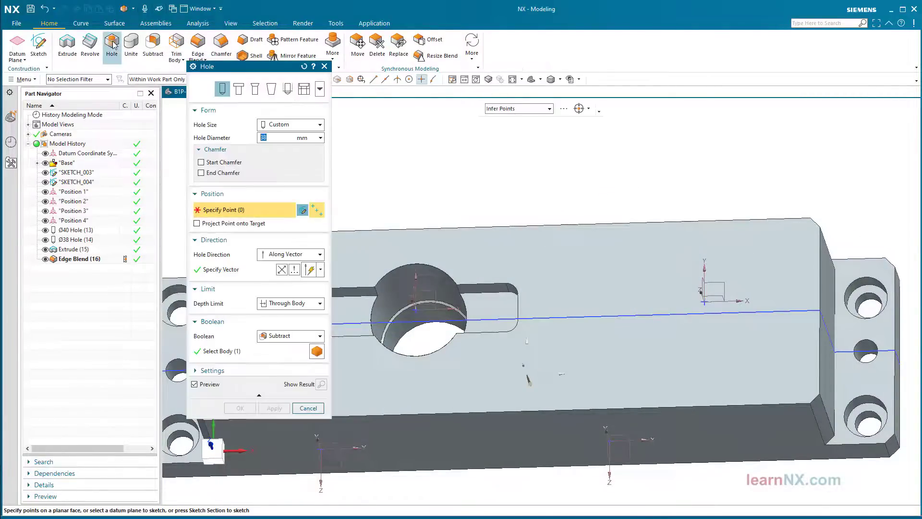
click(288, 89)
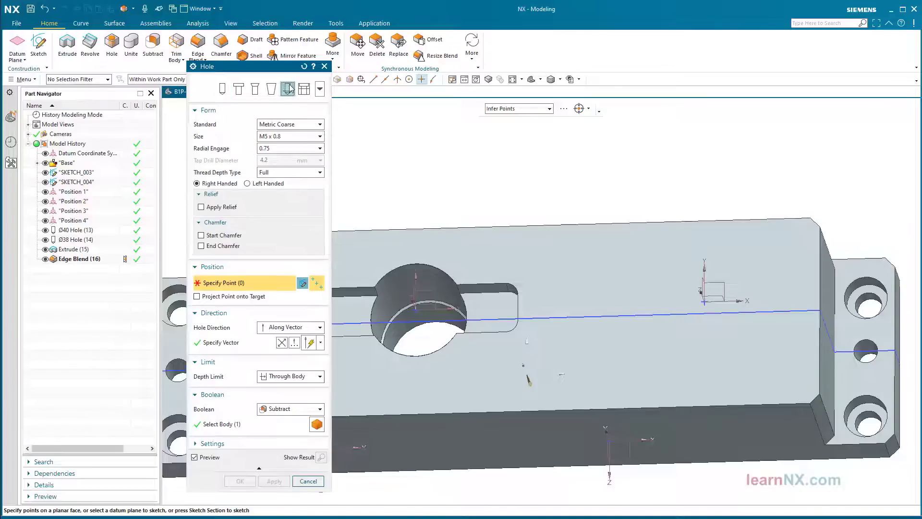
click(301, 136)
click(291, 154)
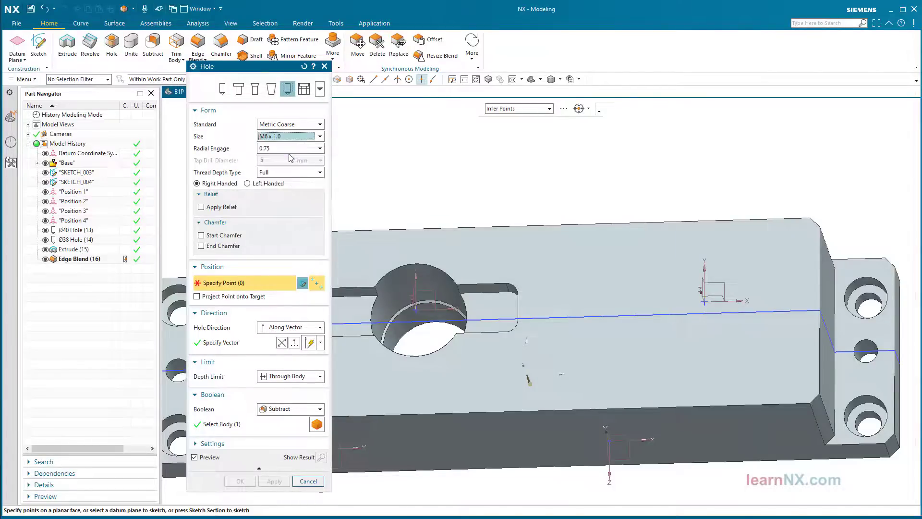
click(290, 173)
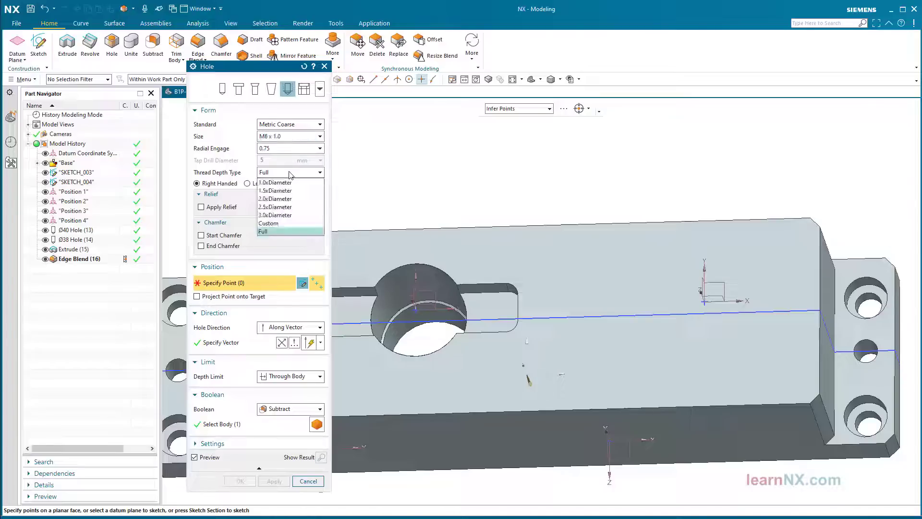
click(269, 224)
Set the thread depth to 10 mm and limit the threaded hole by value to a 13 mm hole depth.
click(262, 184)
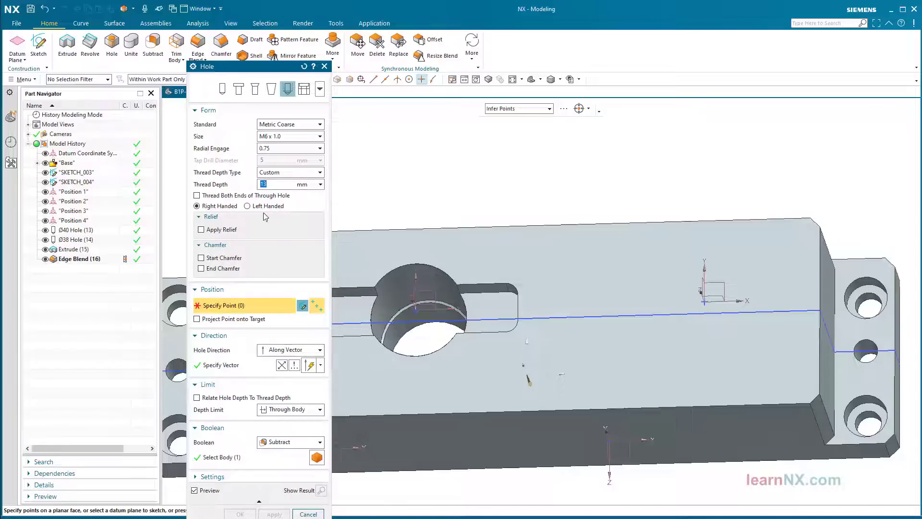
click(278, 410)
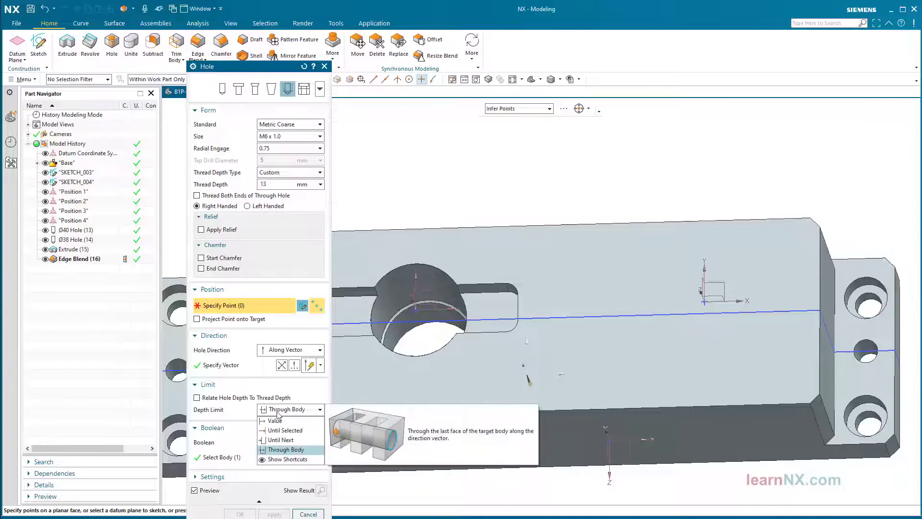
click(276, 421)
double_click(273, 422)
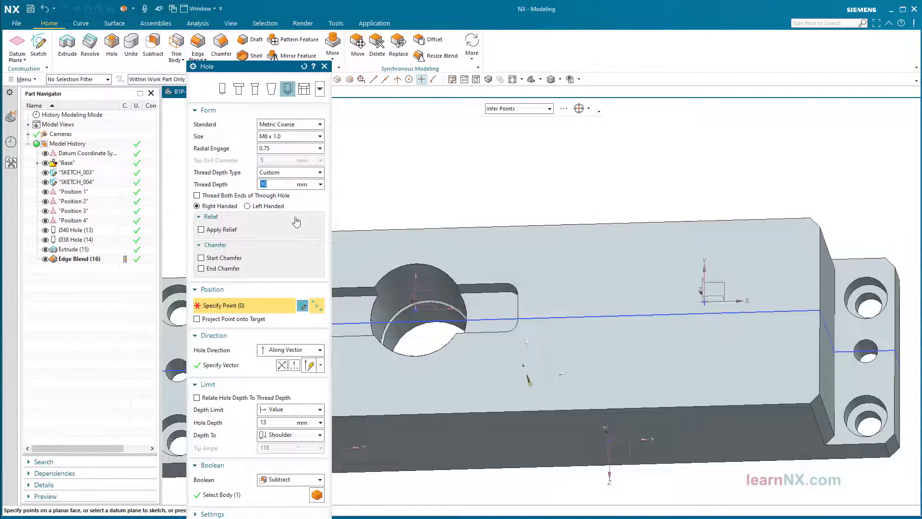
Create a sketch for the threaded hole positions on the XY plane of Position 1.
click(302, 306)
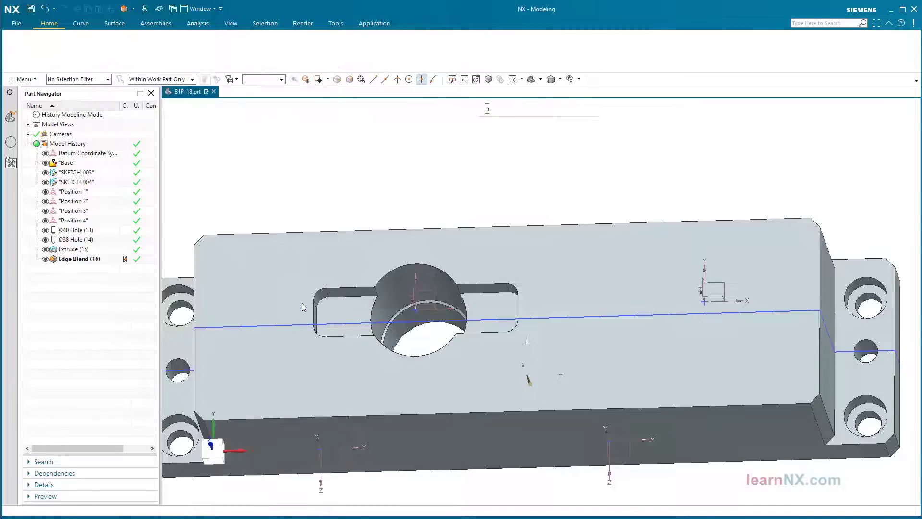
click(364, 289)
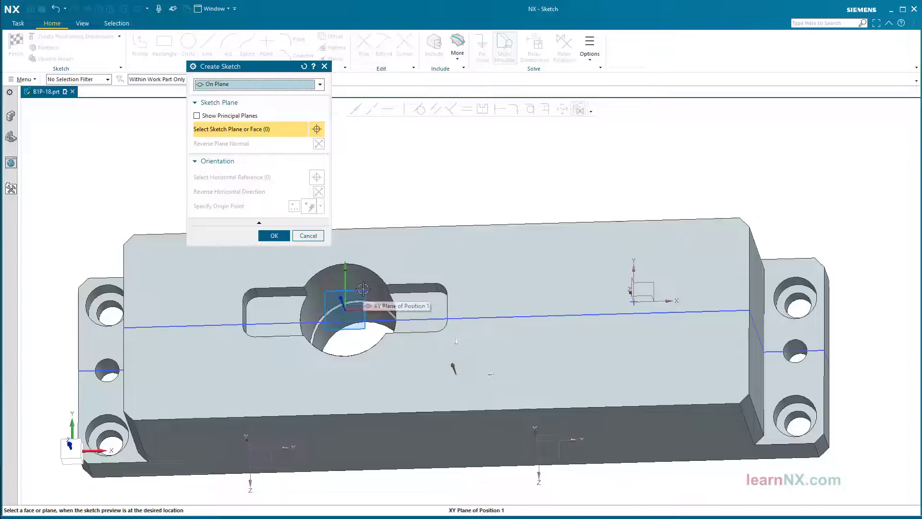
middle_click(368, 195)
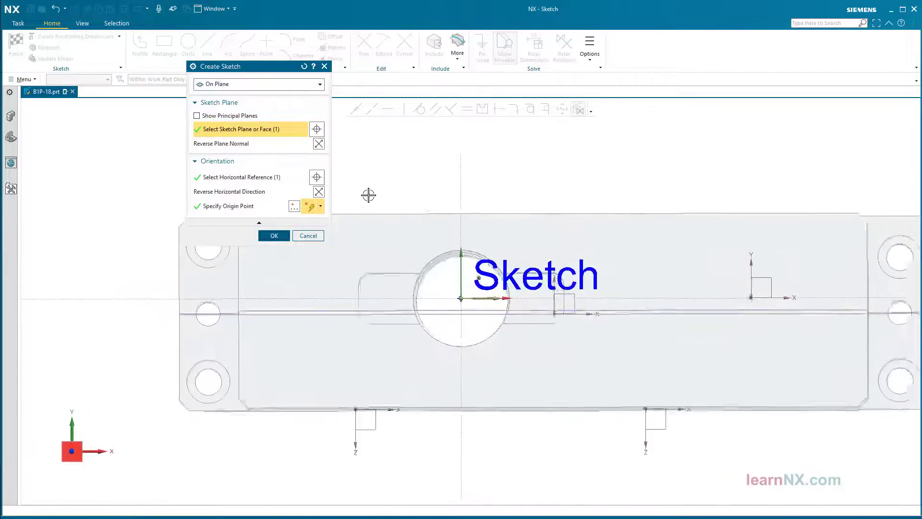
Place a sketch point on the horizontal sketch axis, inside the pocket to the left of the circular hole.
scroll(378, 200, up, 4)
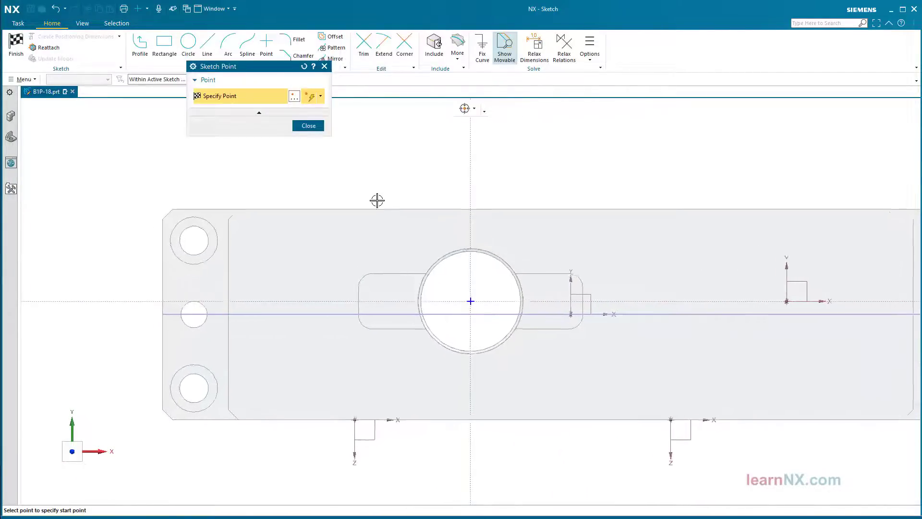
click(344, 304)
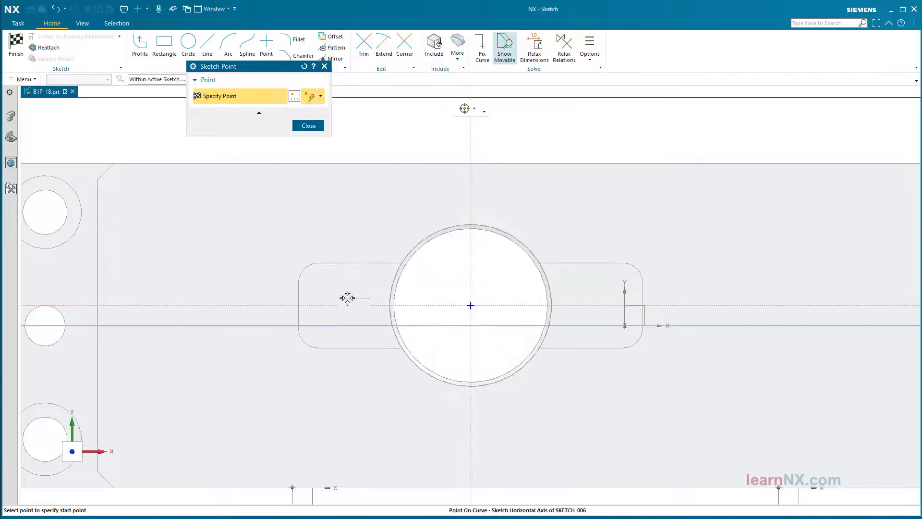
click(309, 125)
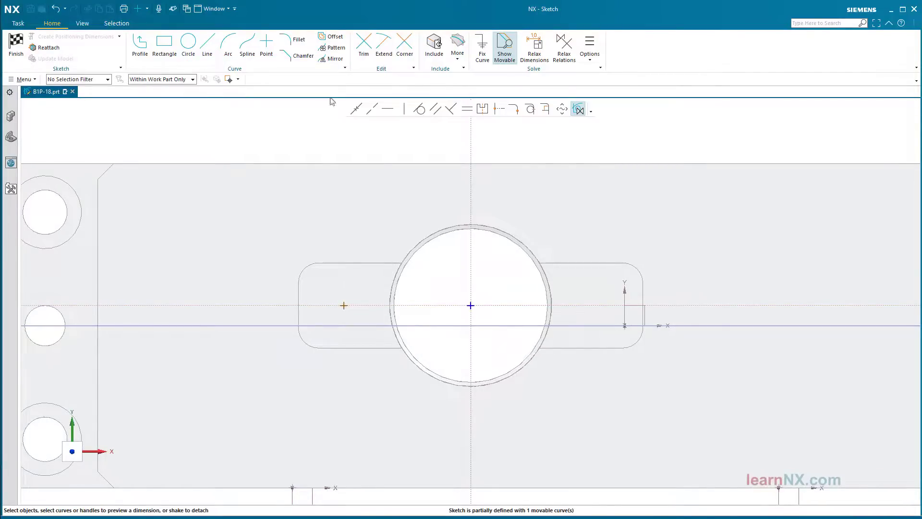
Mirror the new sketch point about the sketch's vertical axis to the opposite side of the circular hole.
click(338, 59)
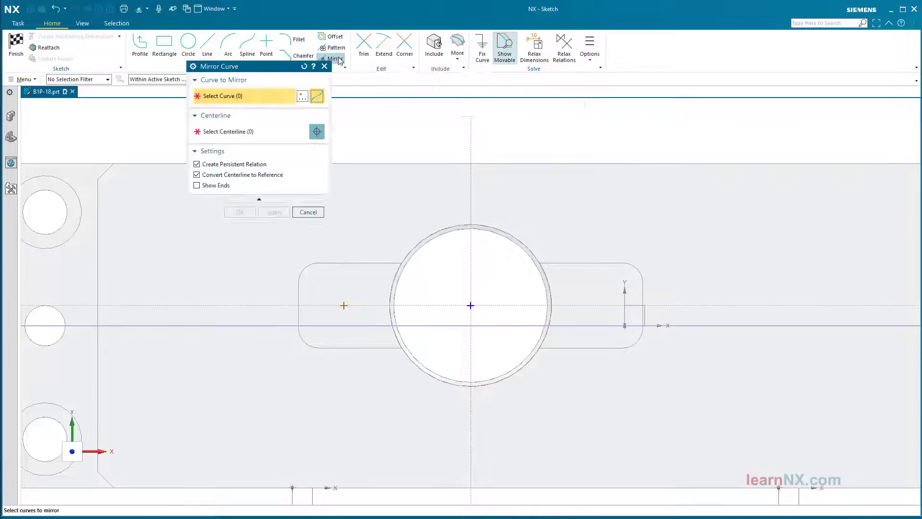
click(271, 134)
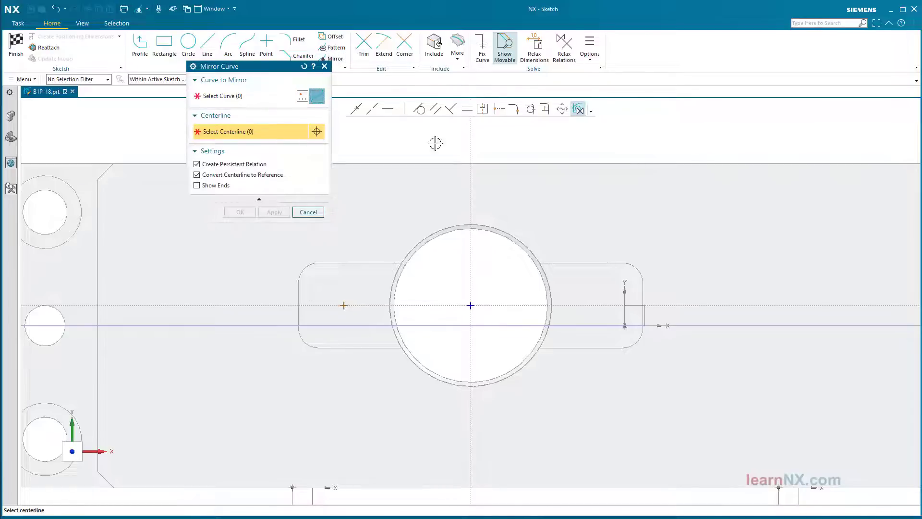
click(471, 144)
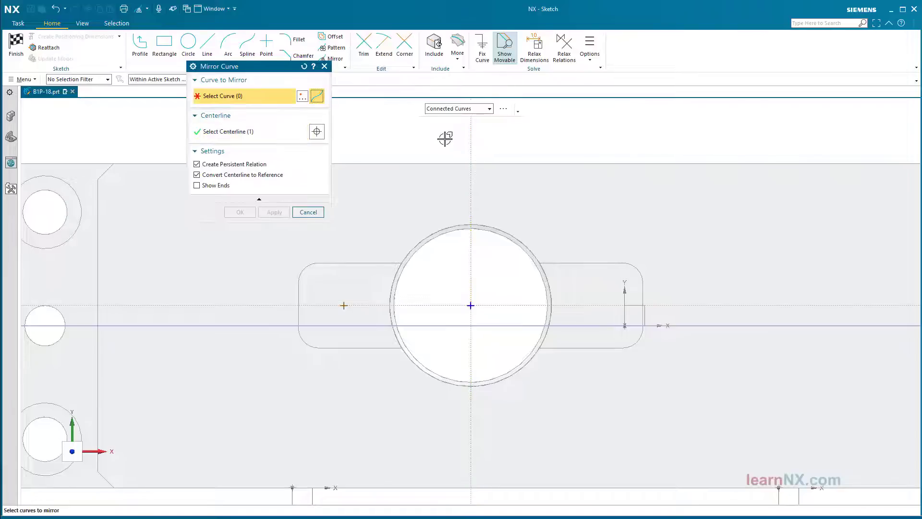
click(344, 303)
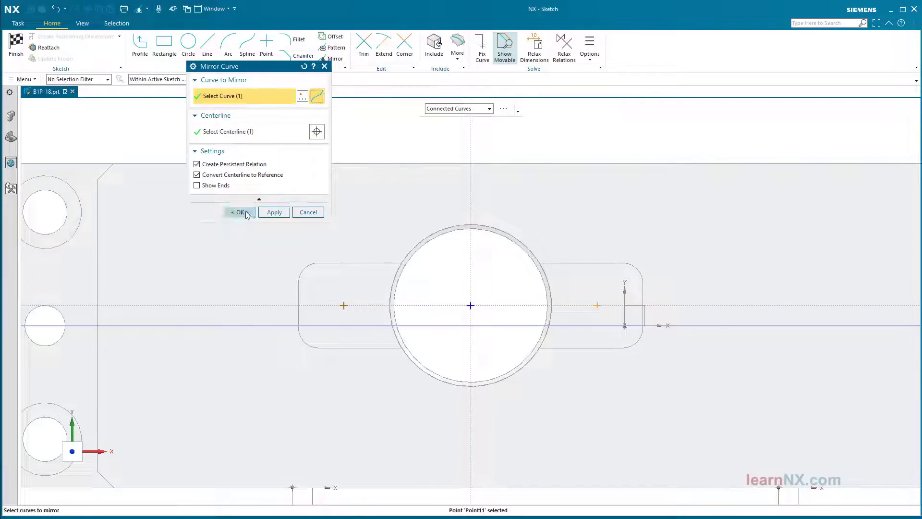
click(240, 213)
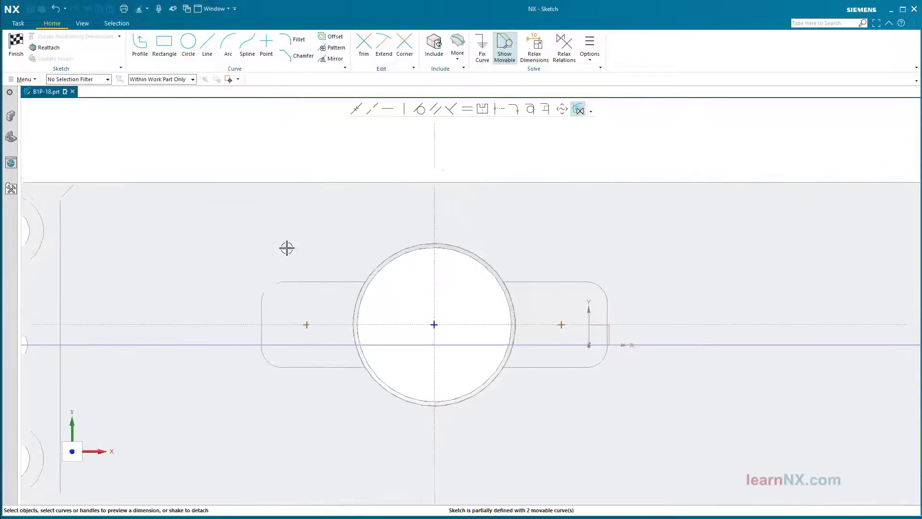
Set the distance between the original and mirrored points to 66 mm and scale the entire sketch accordingly.
click(271, 336)
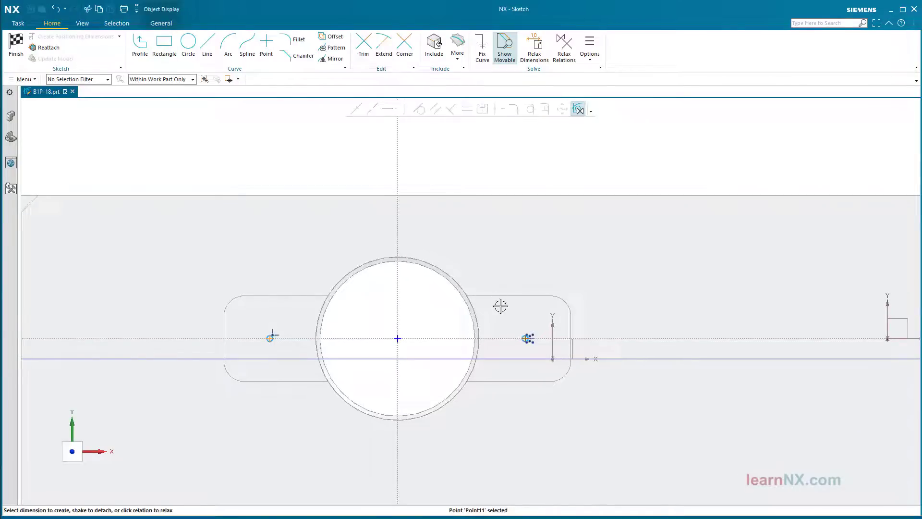
click(527, 341)
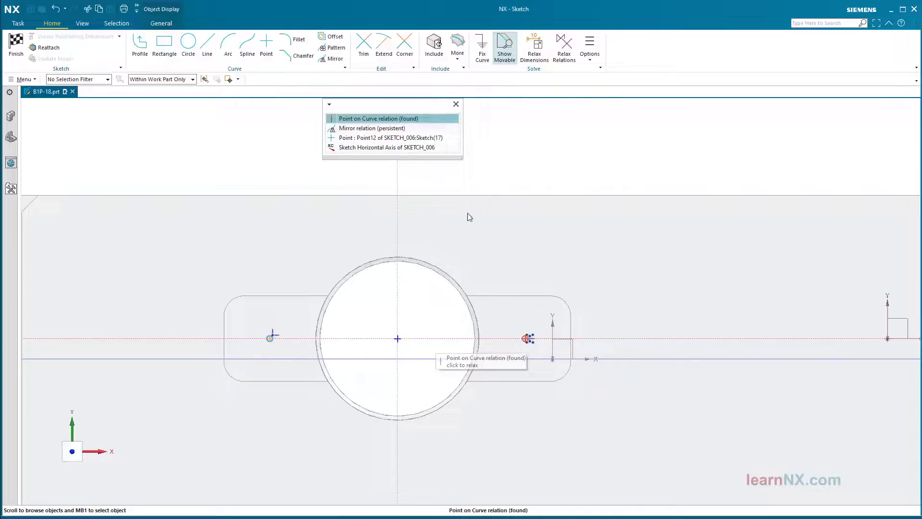
click(406, 138)
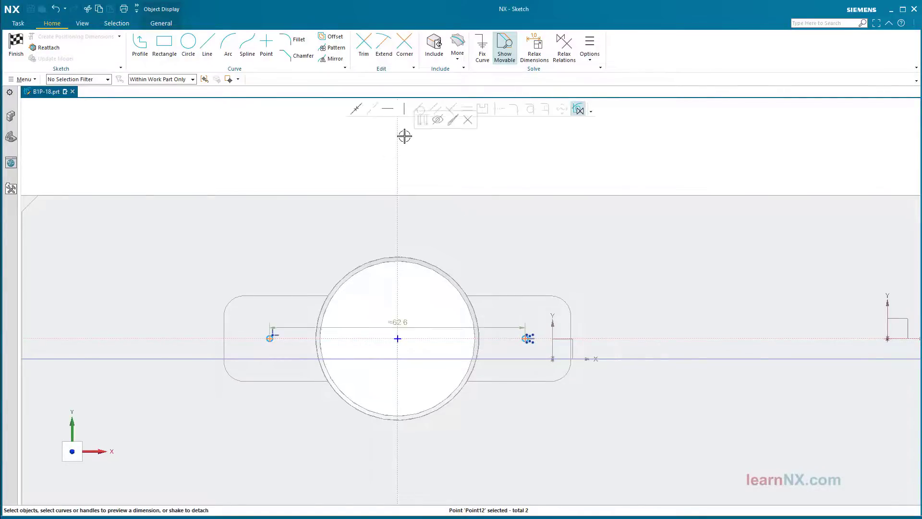
click(407, 324)
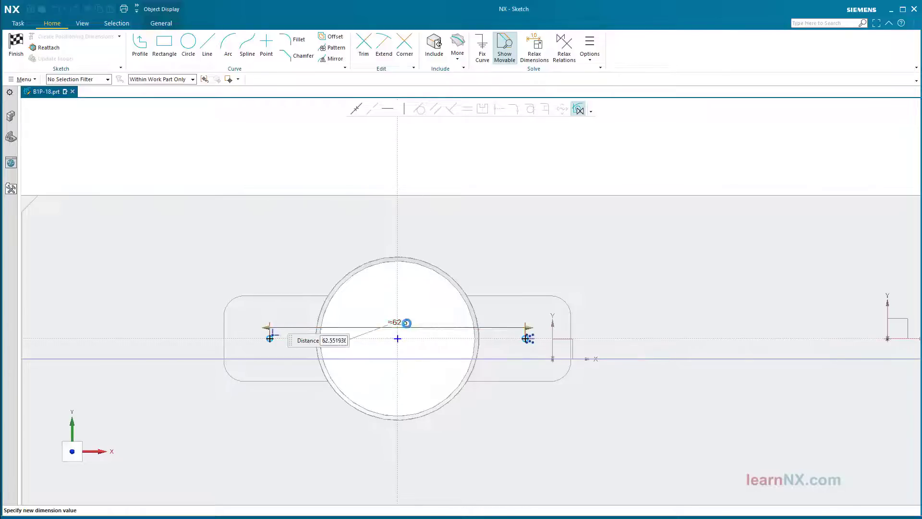
text(6)
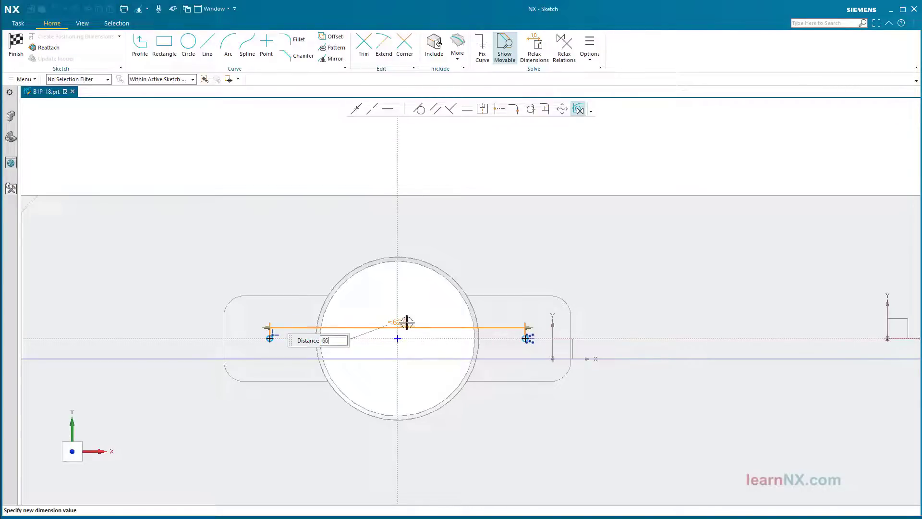
text(6)
key(Return)
click(403, 277)
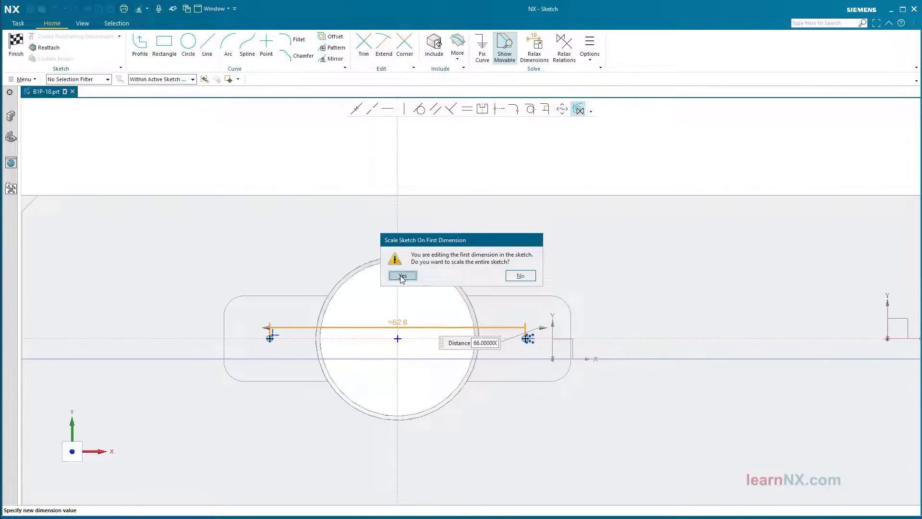
click(340, 184)
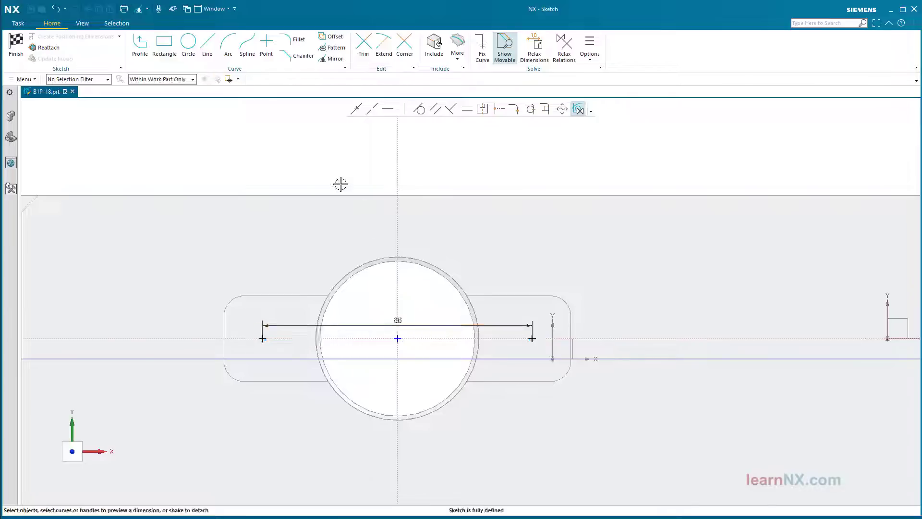
Finish the sketch, project its points onto the target and create the two M6 x 1.0 threaded holes in the pocket floor.
click(25, 40)
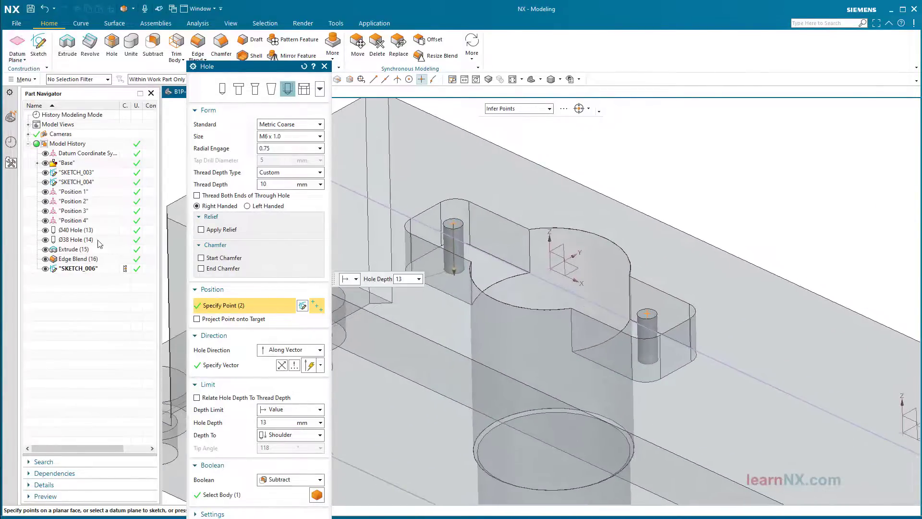
click(197, 319)
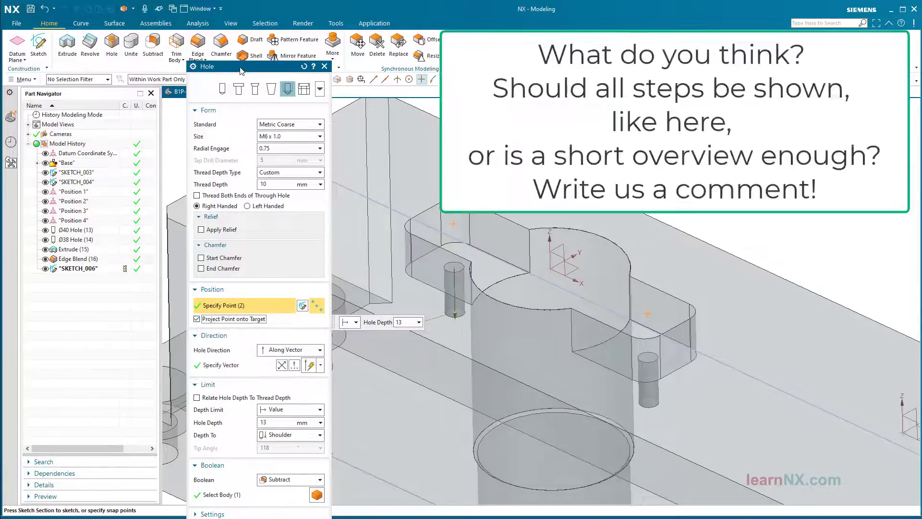
drag(242, 73, 228, 18)
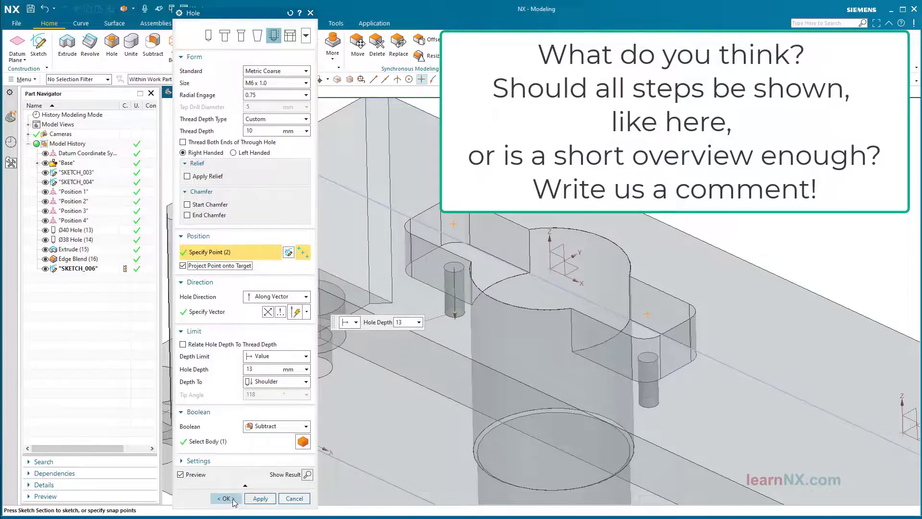
click(233, 499)
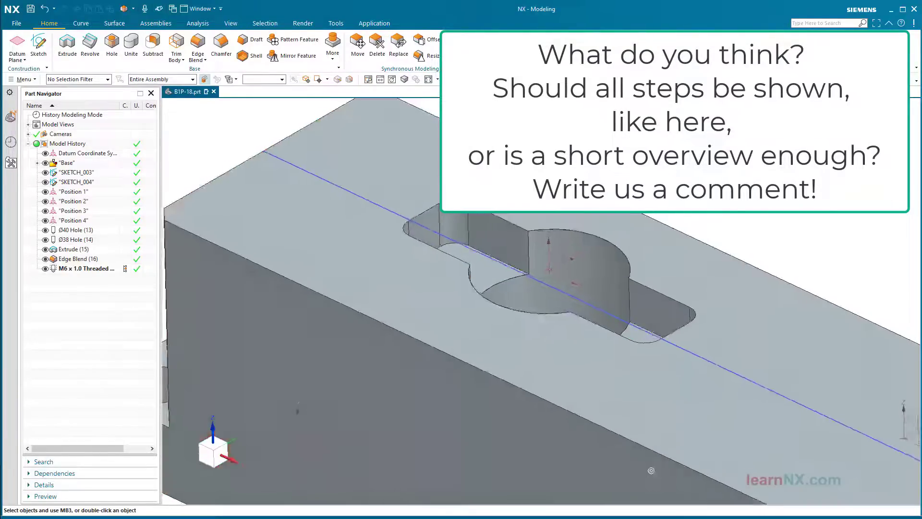
Group the Ø40 hole, Ø38 hole, pocket extrude, edge blend and M6 threaded holes into a feature group named Receiving.
middle_drag(651, 470, 735, 488)
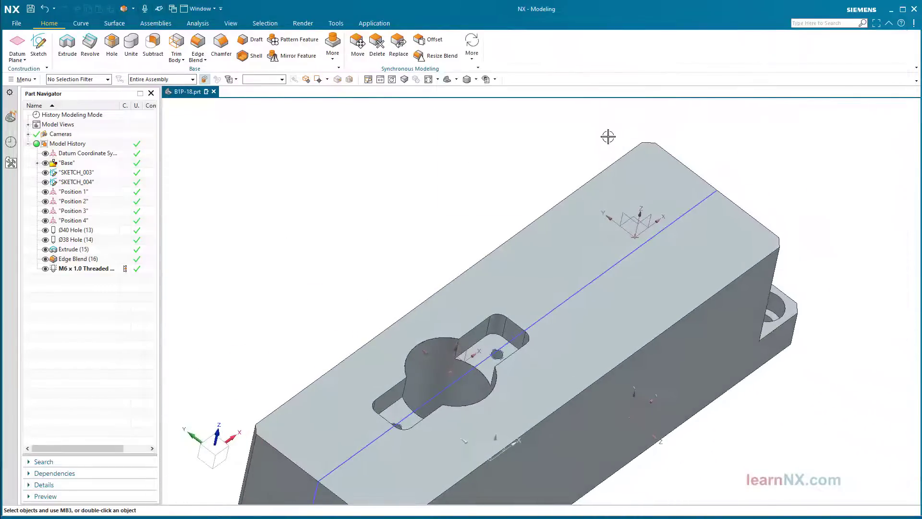
middle_drag(607, 136, 536, 144)
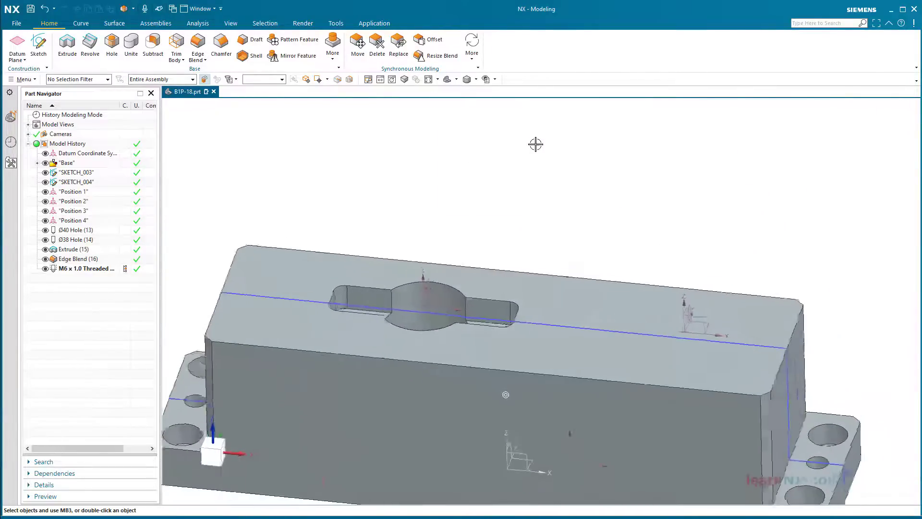
key(Home)
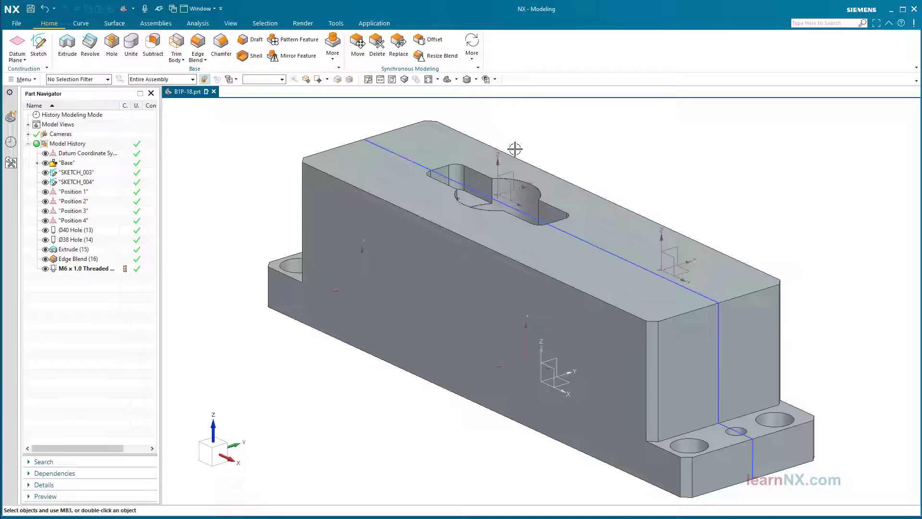
click(81, 234)
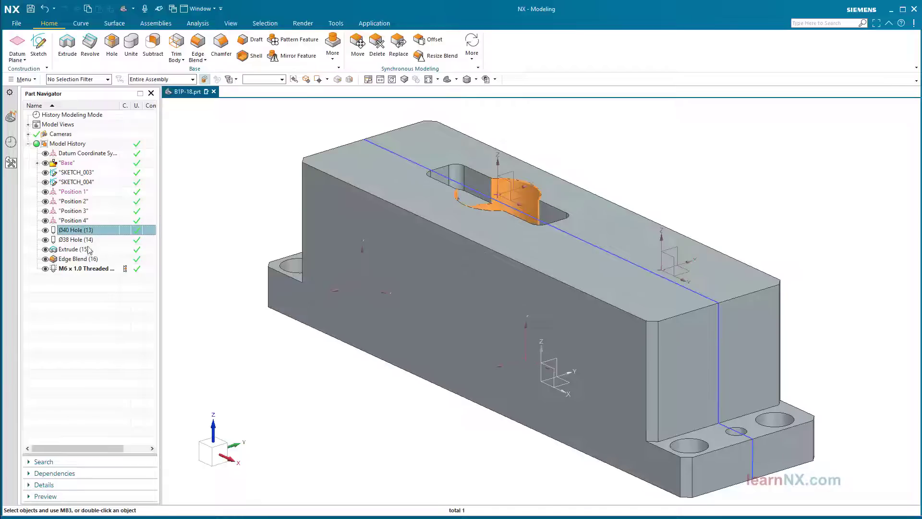
shift+click(91, 271)
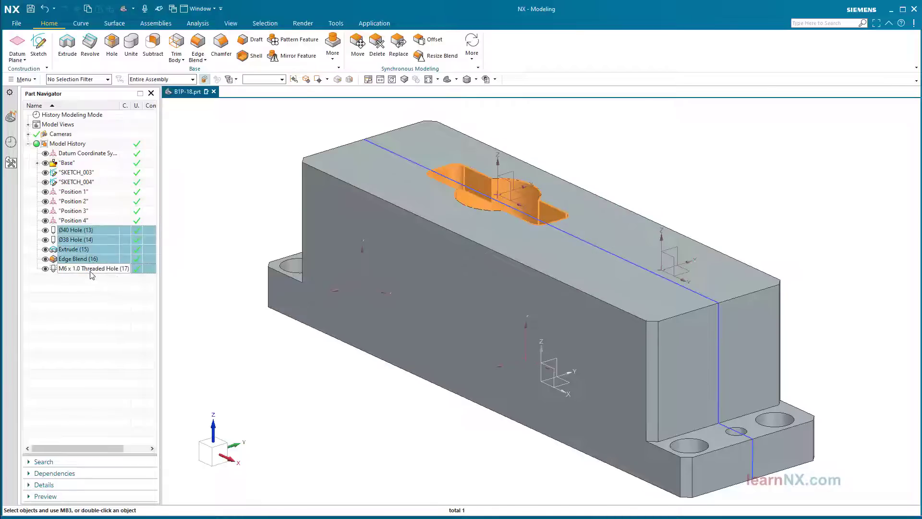
right_click(105, 249)
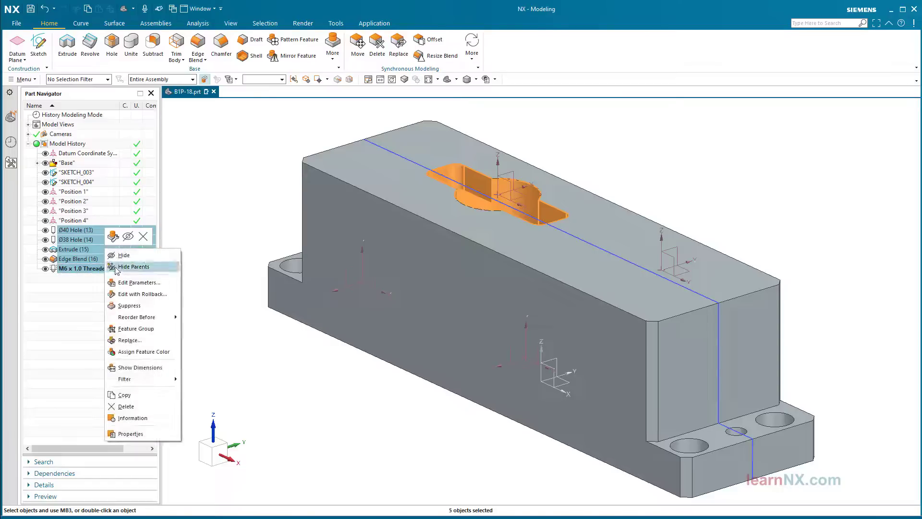
click(136, 328)
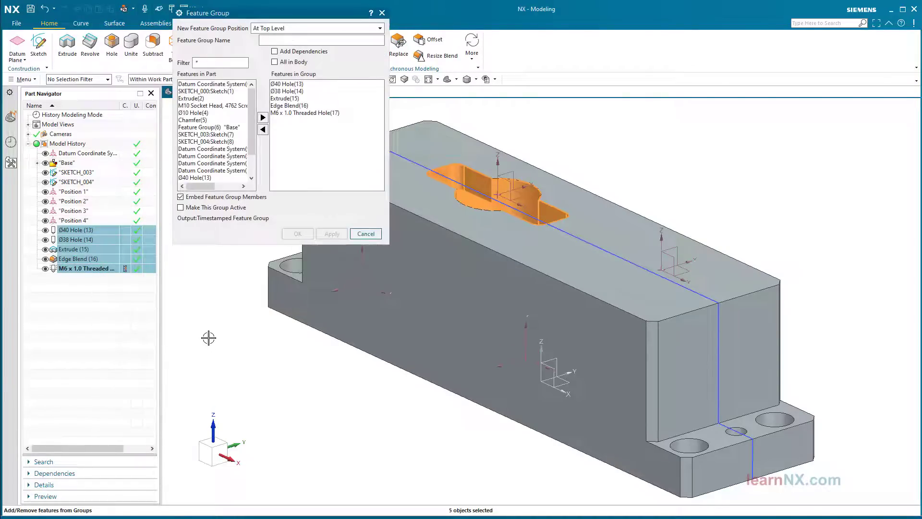
text(Receiving)
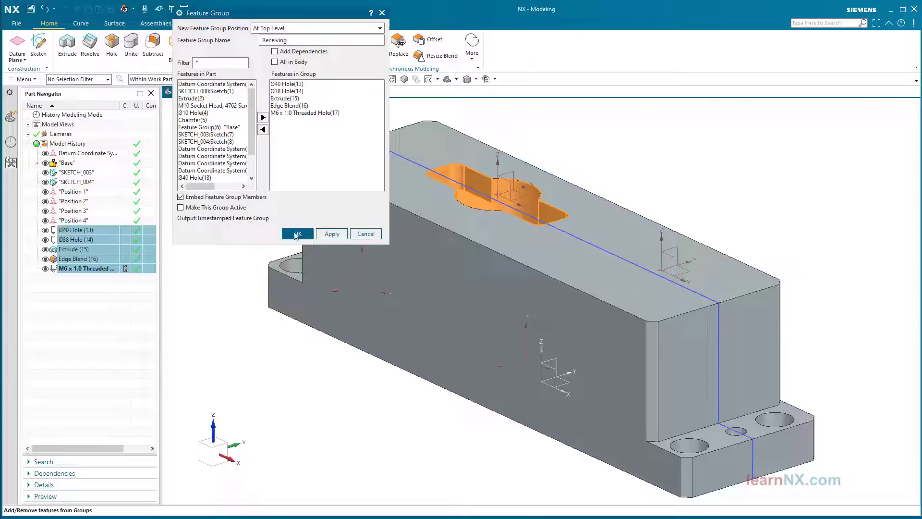
click(296, 233)
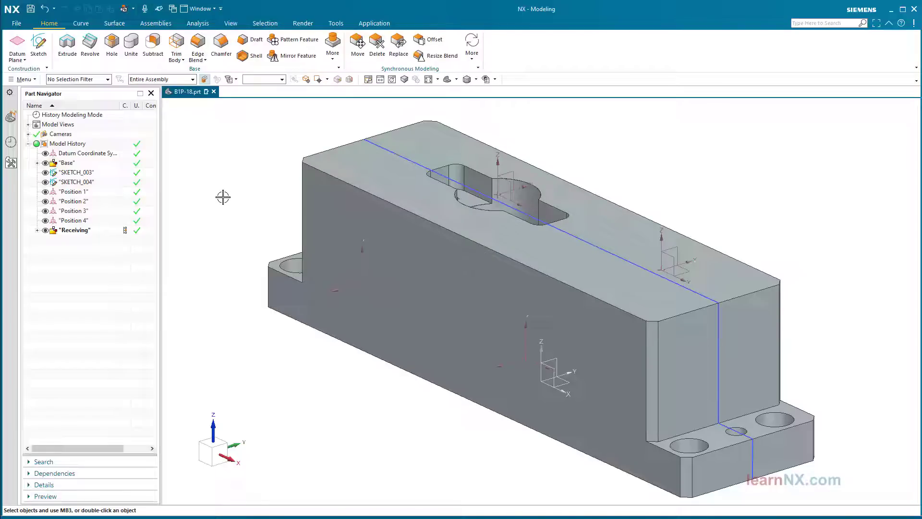
Start a Pattern Feature of the Receiving feature group with the General layout.
click(286, 41)
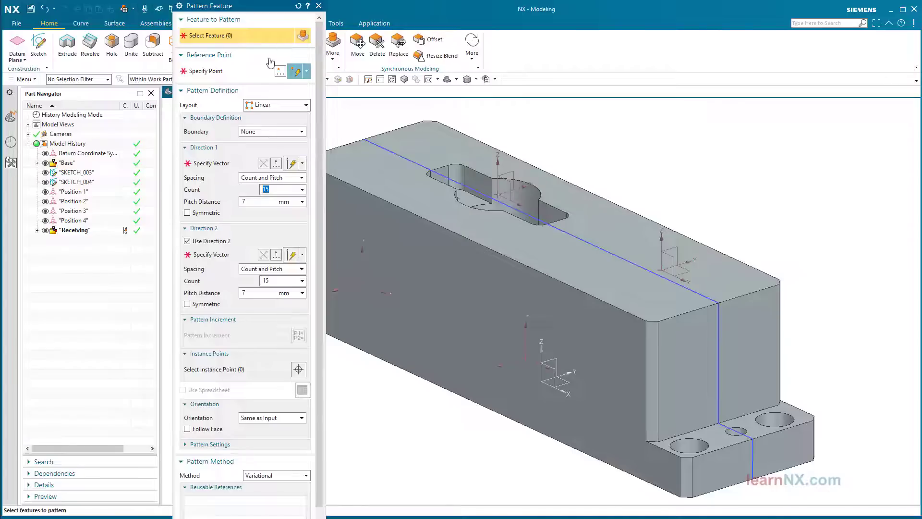
click(75, 231)
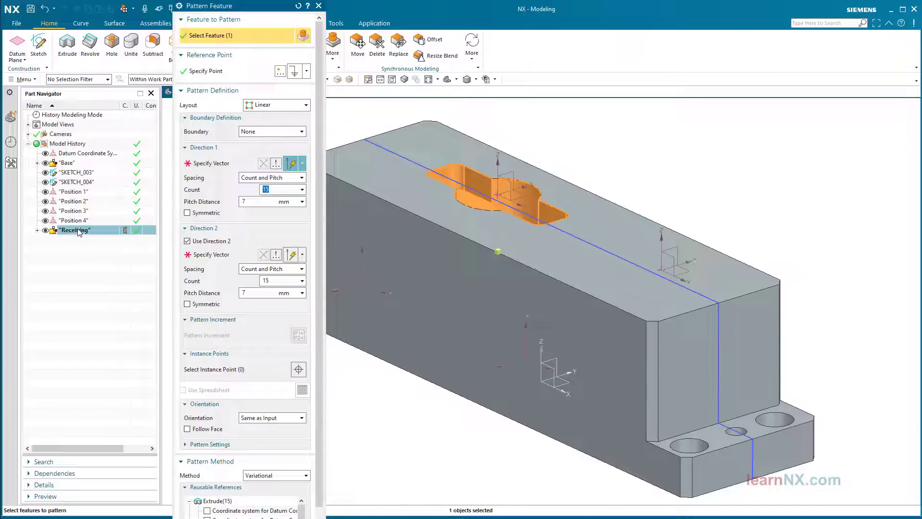
click(260, 106)
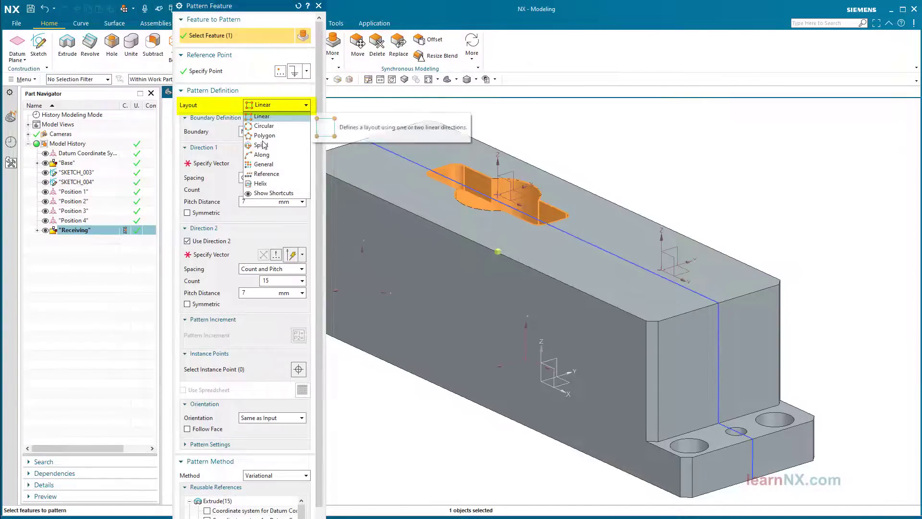
click(259, 164)
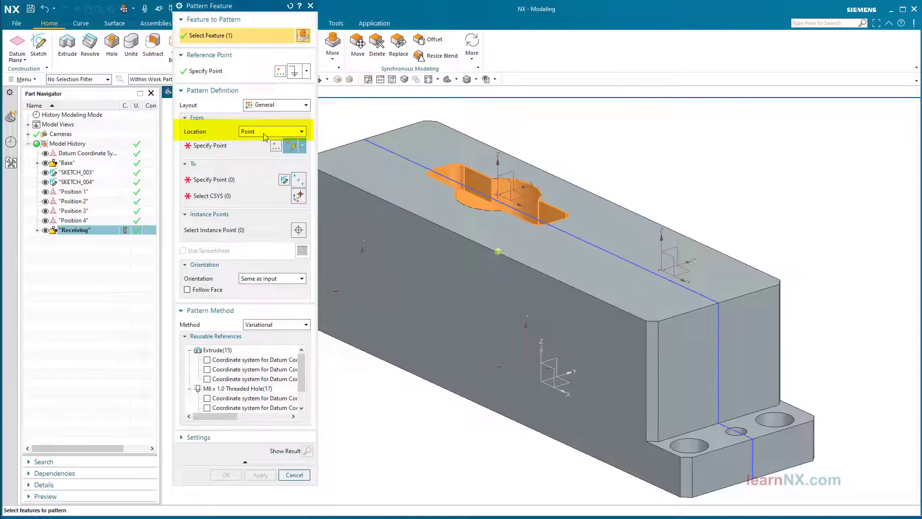
Set the pattern's source location to Coordinate System and infer it from the Position 1 coordinate system.
click(263, 136)
click(264, 150)
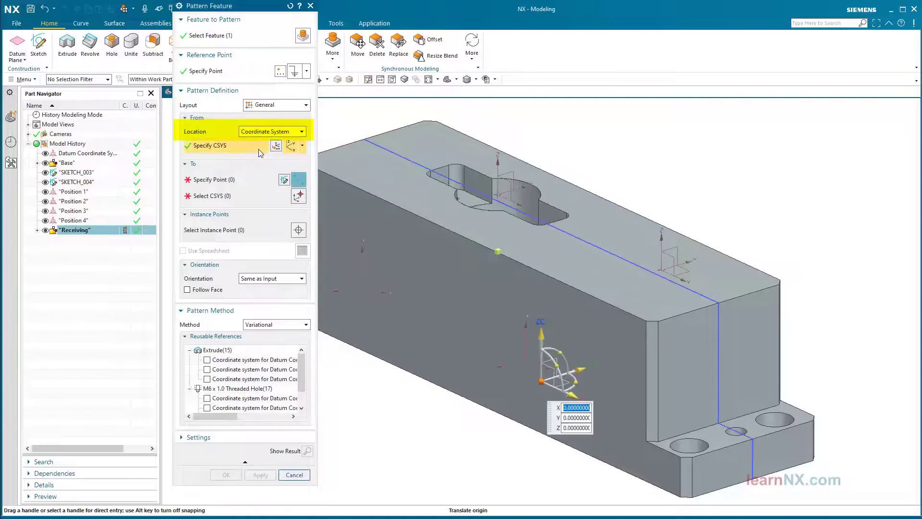
click(302, 145)
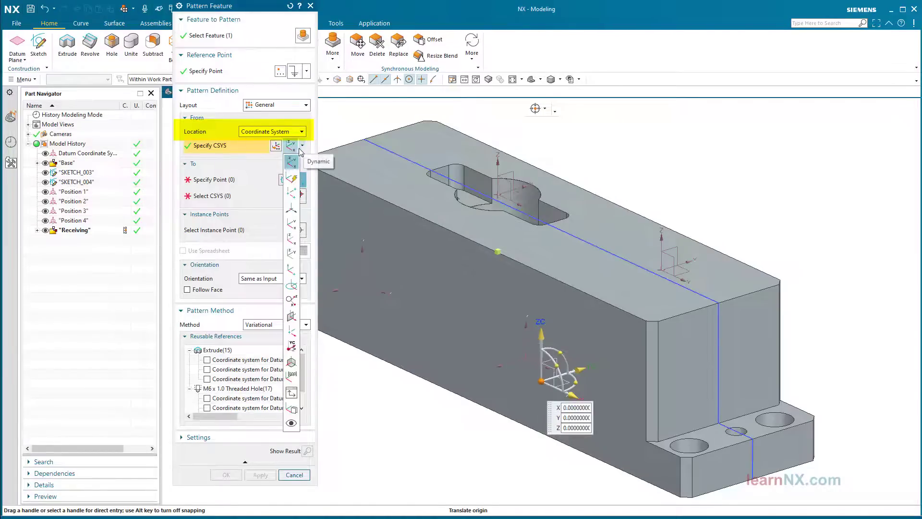
click(291, 178)
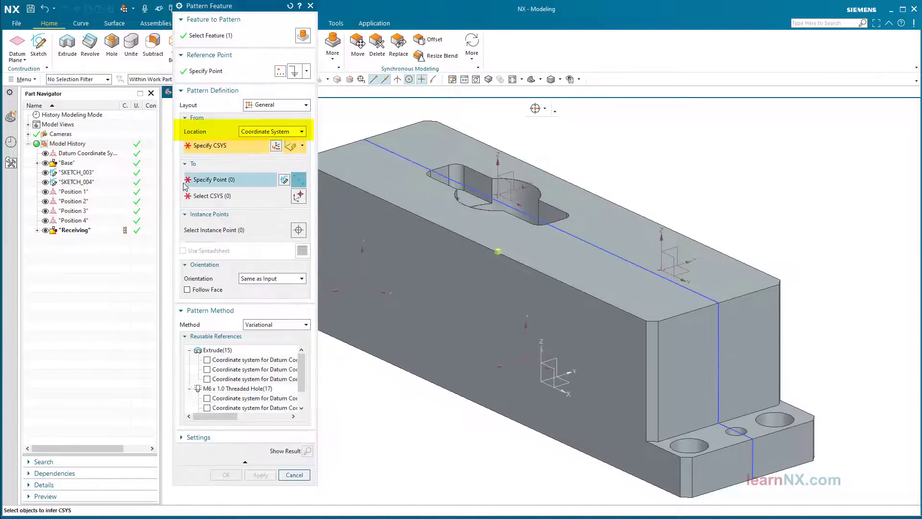
click(66, 192)
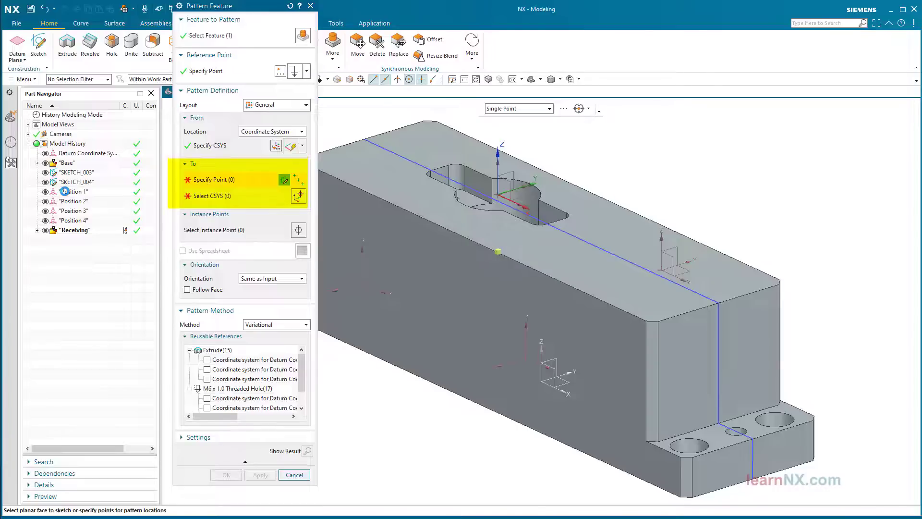
Select the Position 2, Position 3 and Position 4 coordinate systems as the pattern's target locations.
click(210, 197)
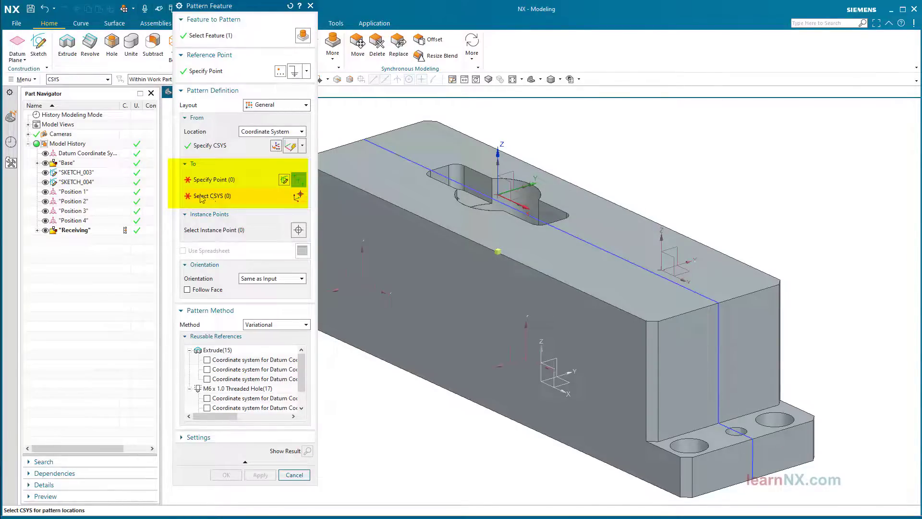
click(78, 209)
click(77, 211)
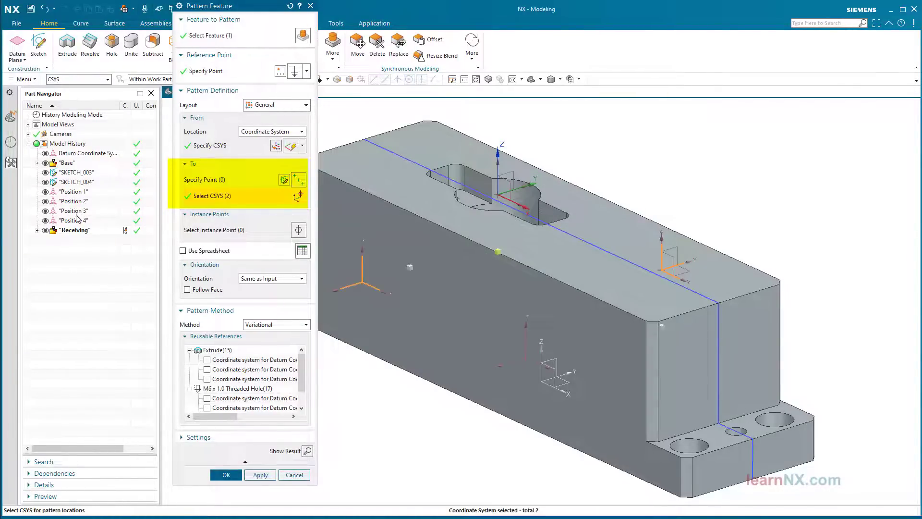
click(77, 220)
Set the pattern orientation to Follow Pattern with the Variational method and create the pattern of the Receiving group.
click(284, 279)
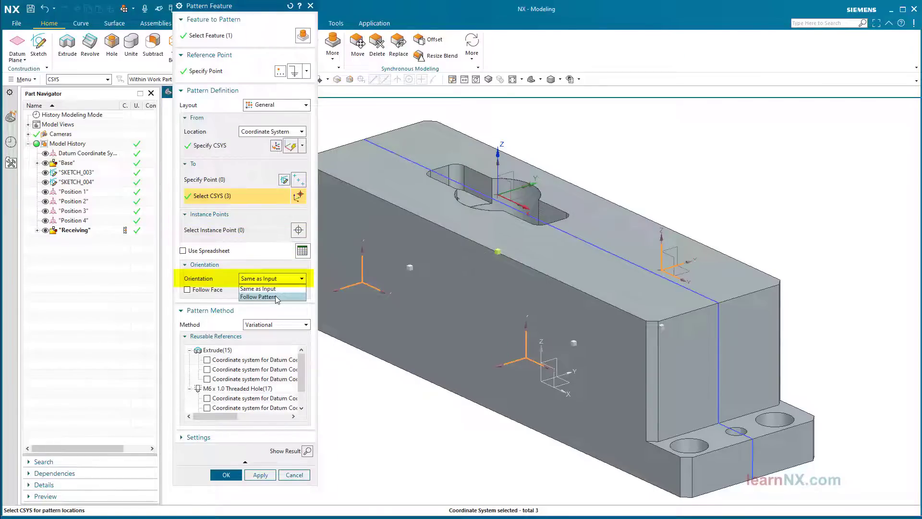
click(276, 297)
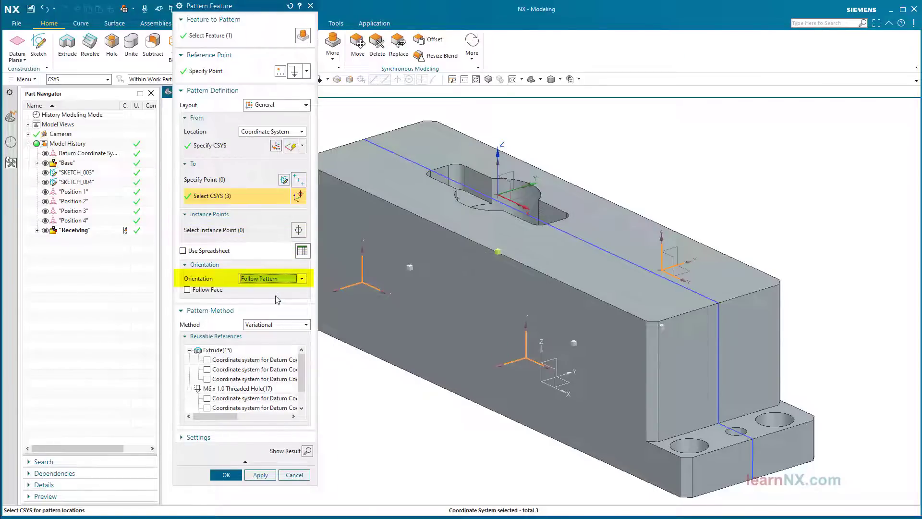
click(290, 325)
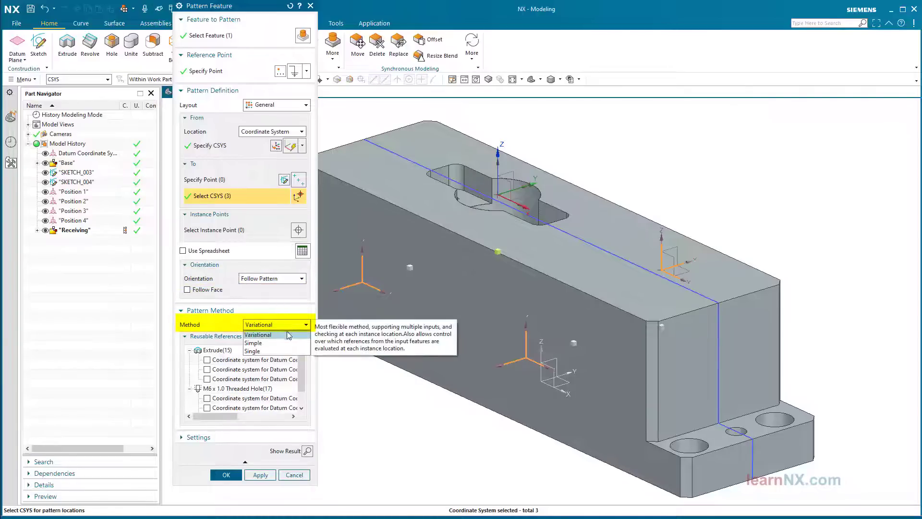
click(288, 335)
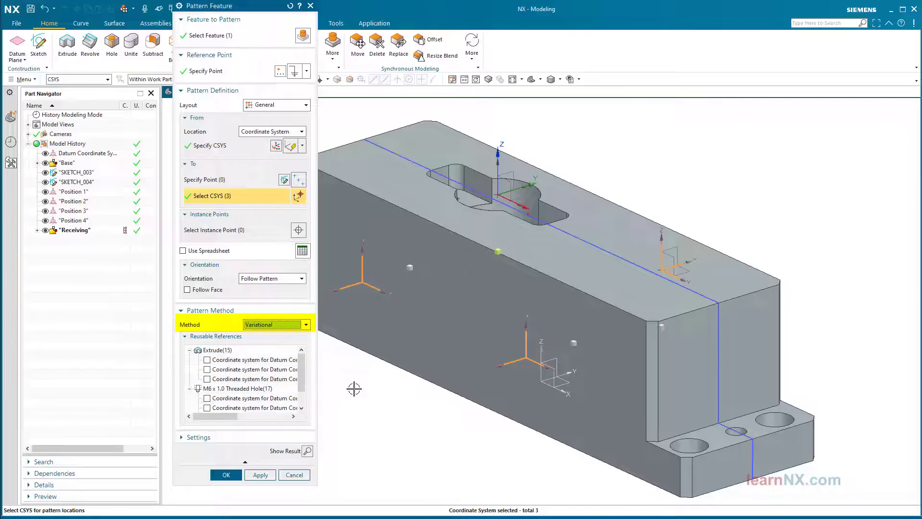
click(230, 474)
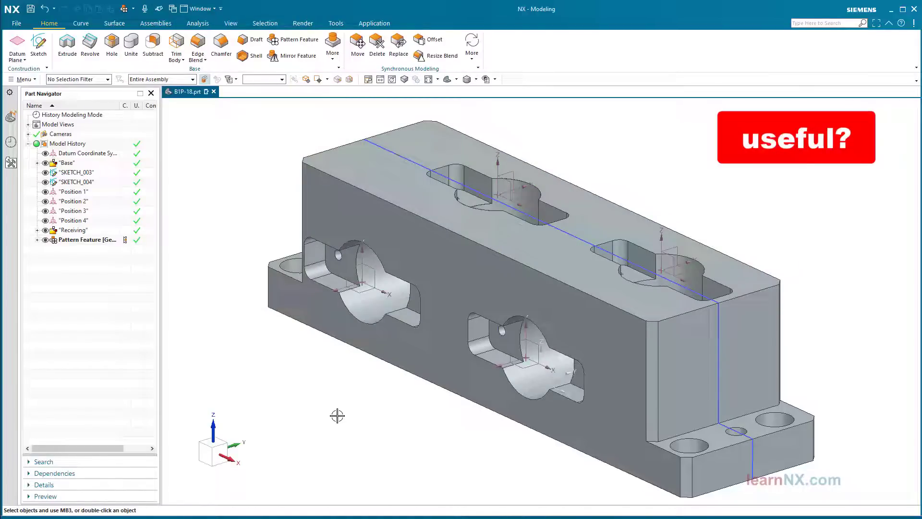
middle_drag(335, 416, 333, 411)
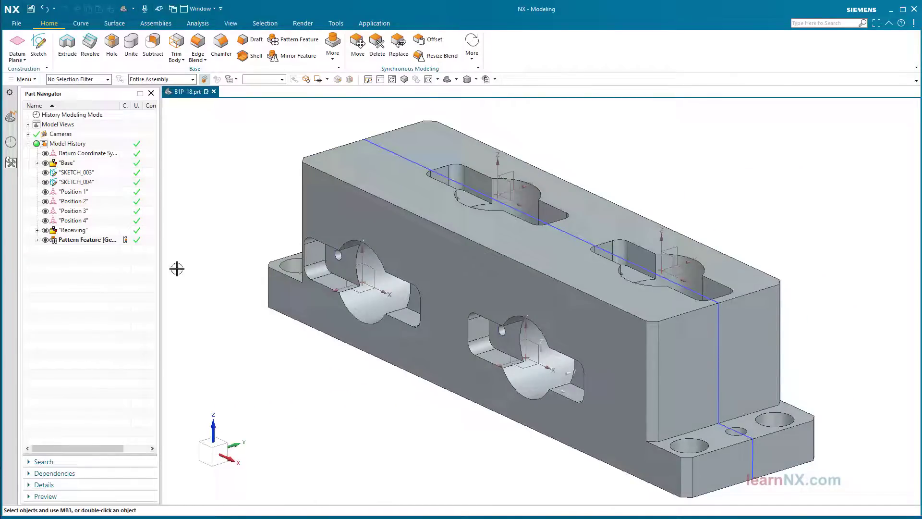
Assign a blue face color to the Receiving feature group, applied to Group and All Members.
right_click(76, 232)
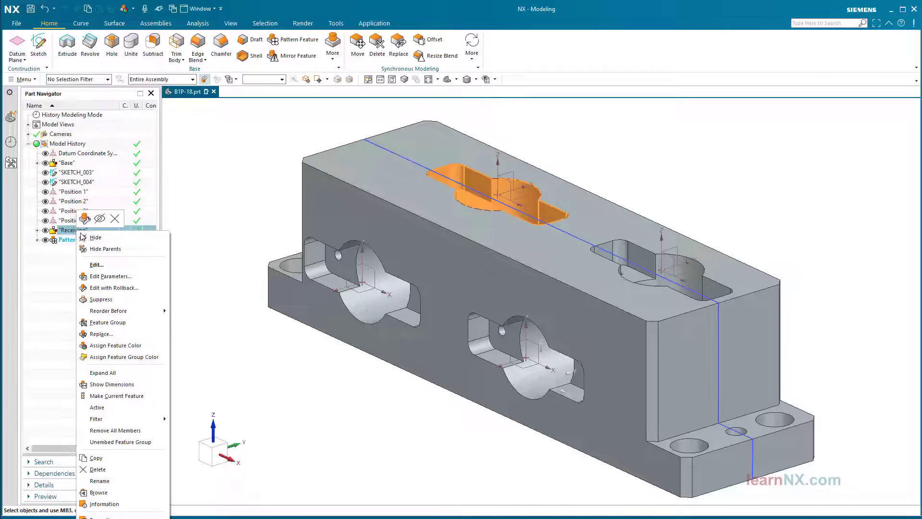
click(124, 357)
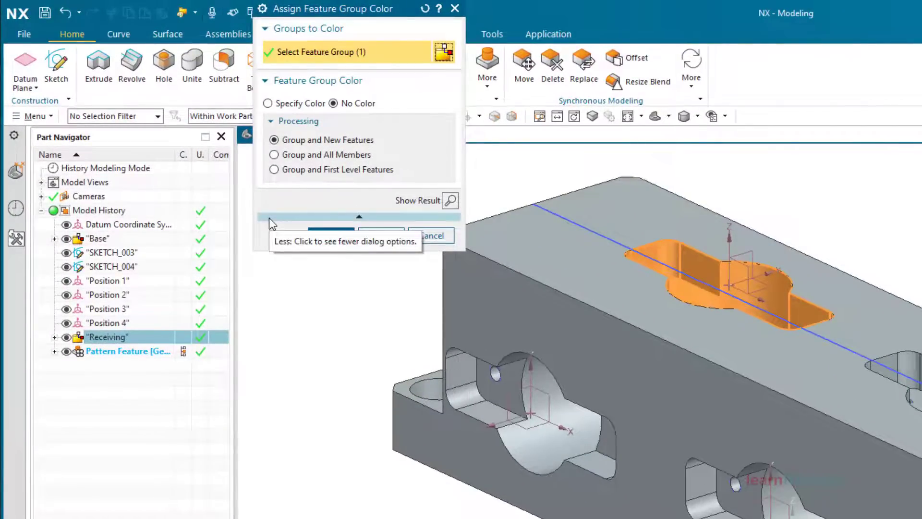
click(296, 105)
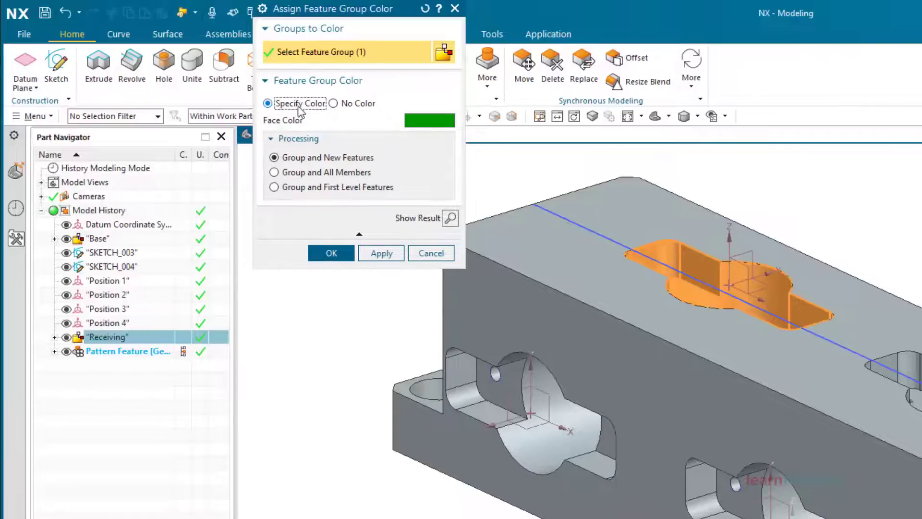
click(437, 120)
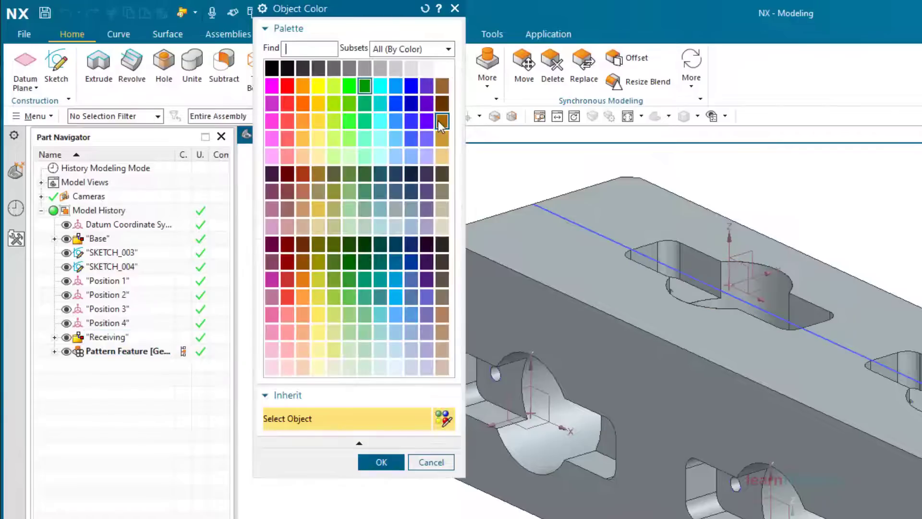
click(394, 87)
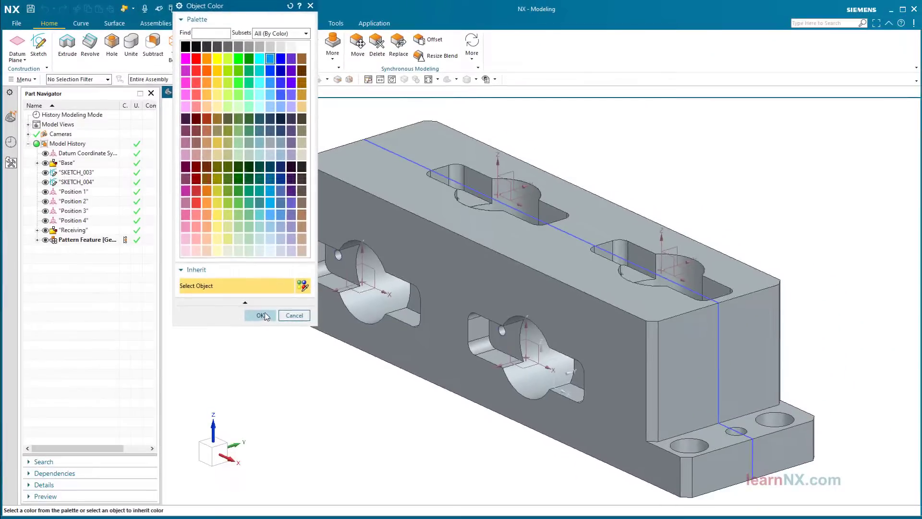
click(330, 398)
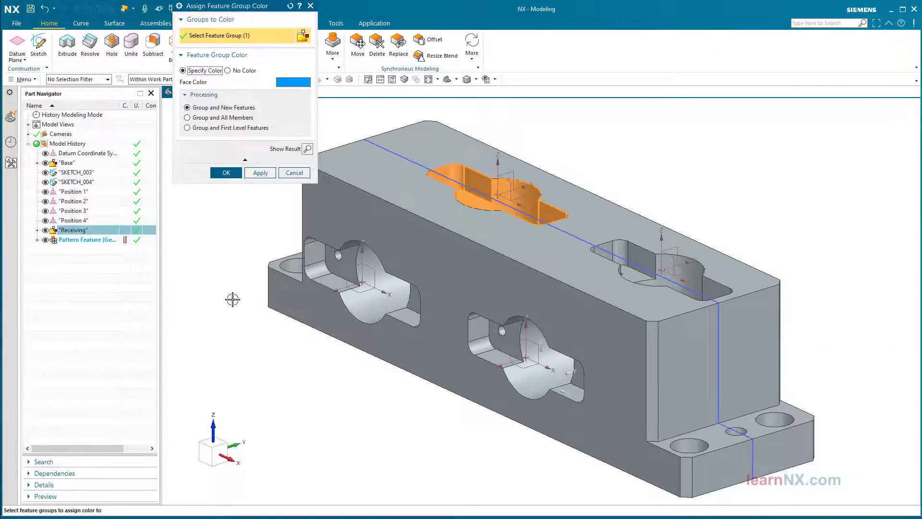
click(204, 118)
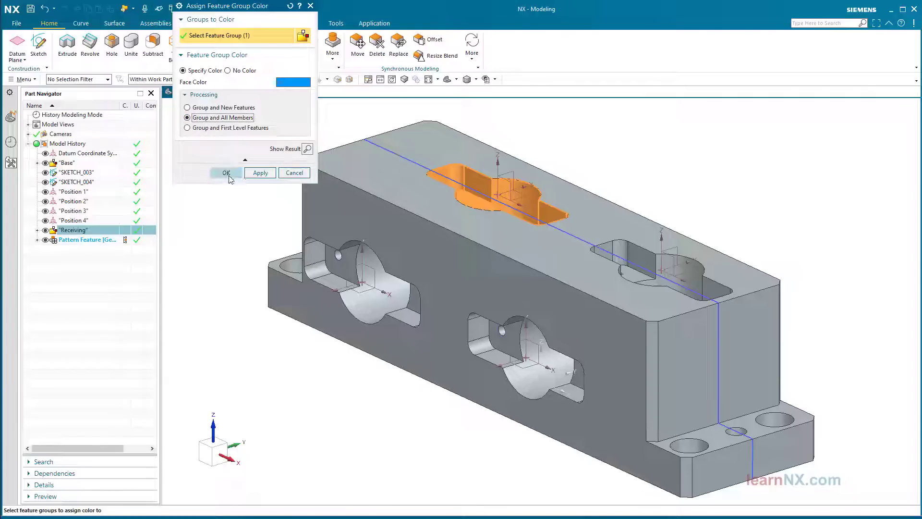
click(229, 174)
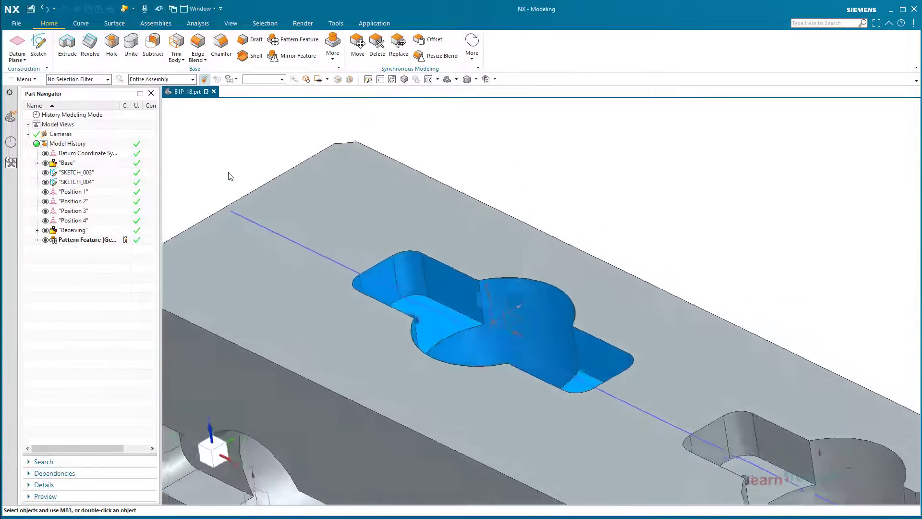
Chamfer the upper edges of the blue pocket symmetrically by 1 mm using Tangent Curves selection, and move the chamfer into the Receiving group.
click(221, 44)
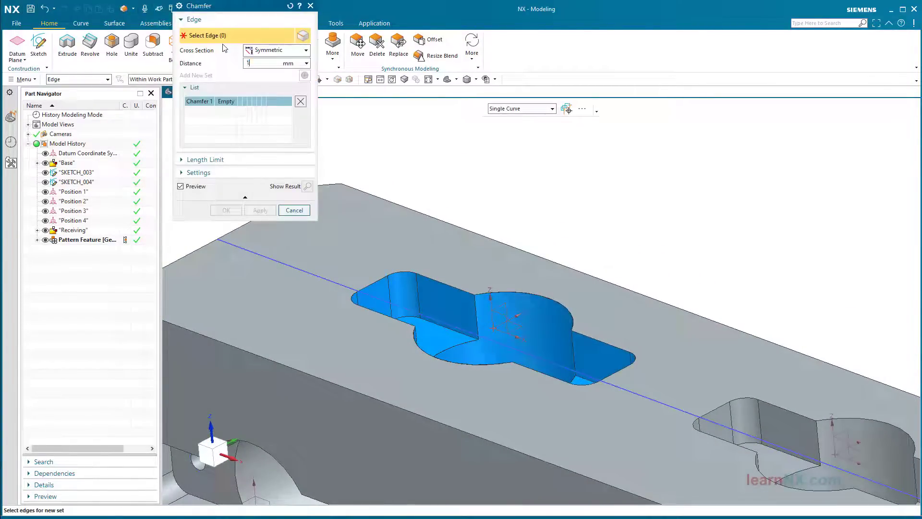
click(529, 108)
click(510, 141)
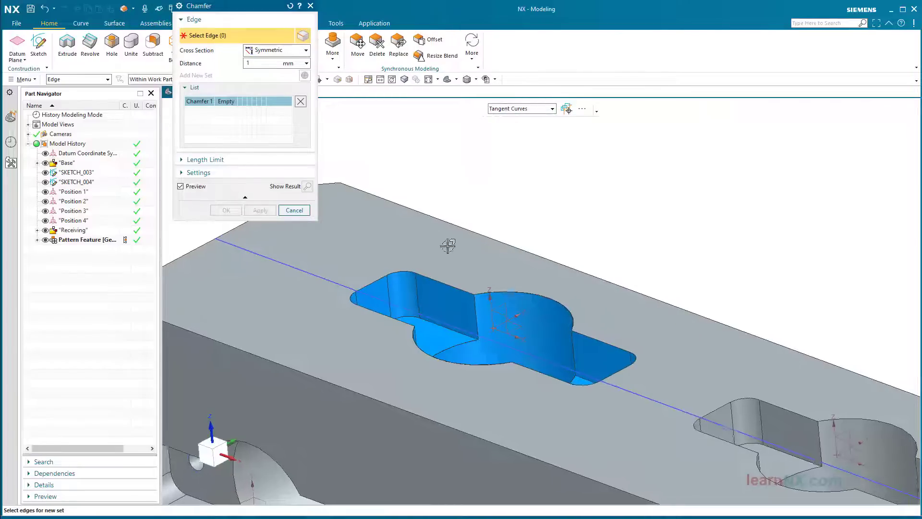
scroll(439, 268, up, 2)
click(442, 271)
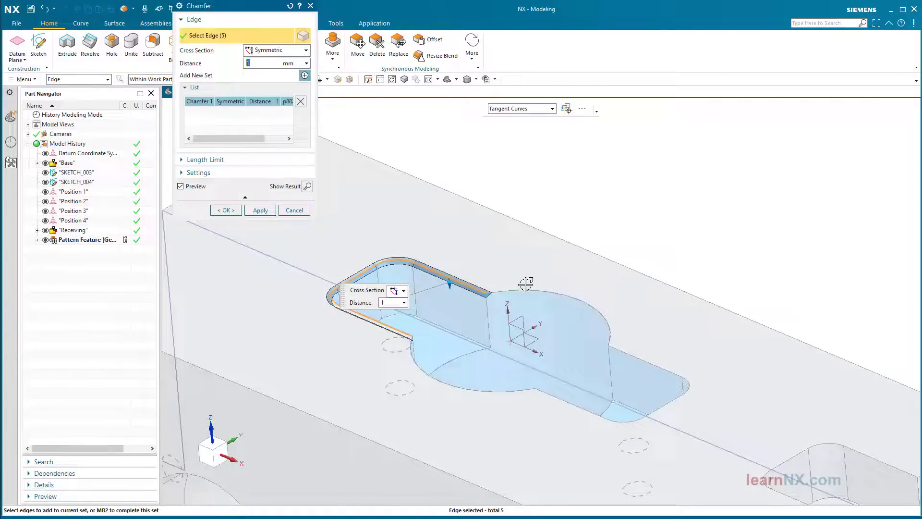
click(635, 355)
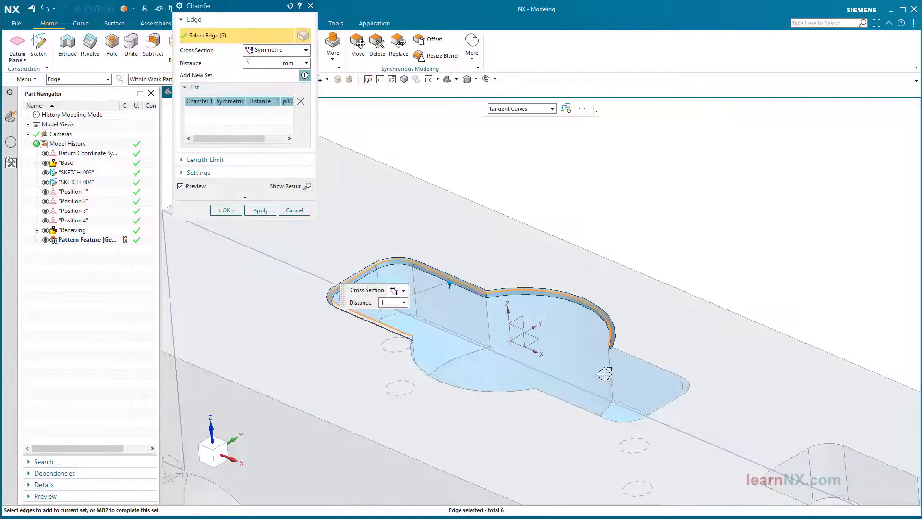
click(485, 390)
click(224, 210)
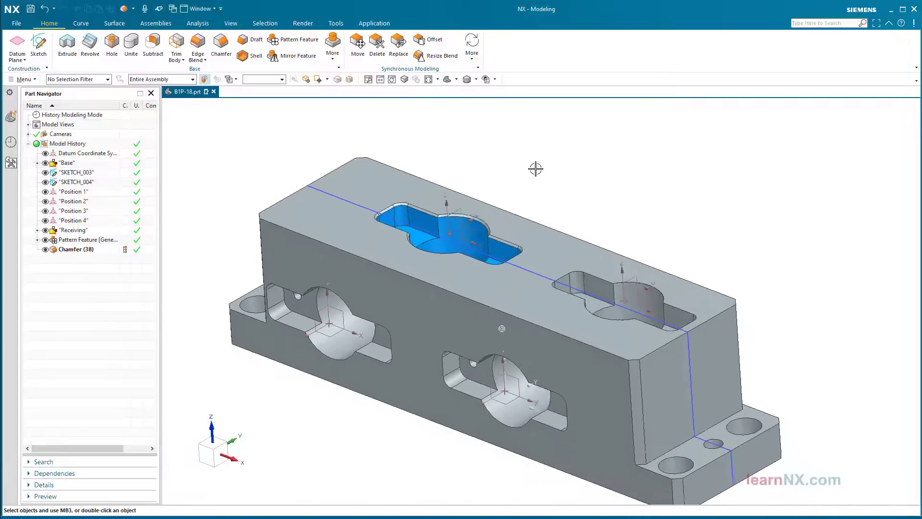
click(74, 249)
drag(72, 246, 75, 230)
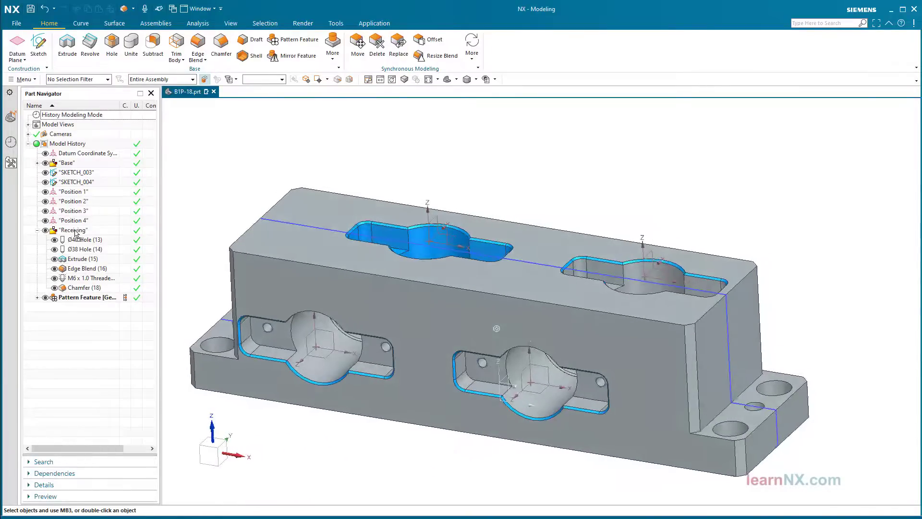
Assign the same blue face color to the Pattern Feature with associative color storage, and collapse the Receiving group.
right_click(77, 298)
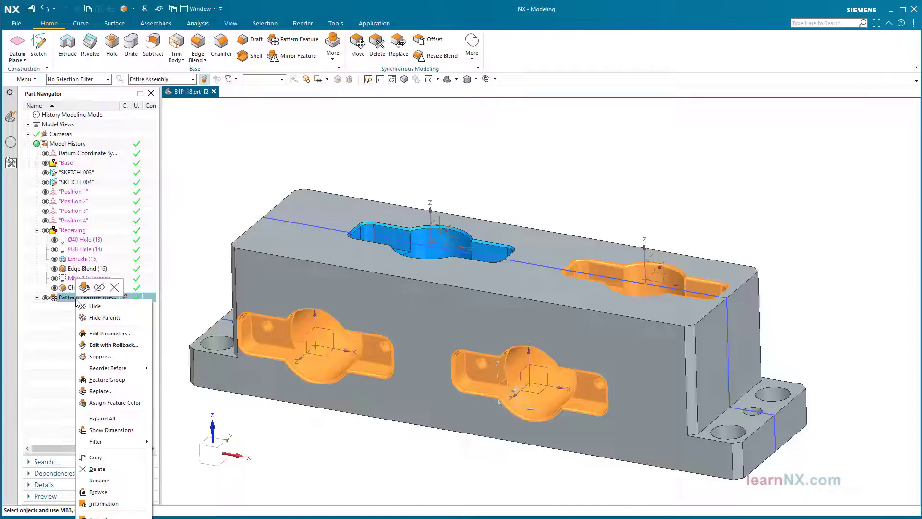
click(106, 403)
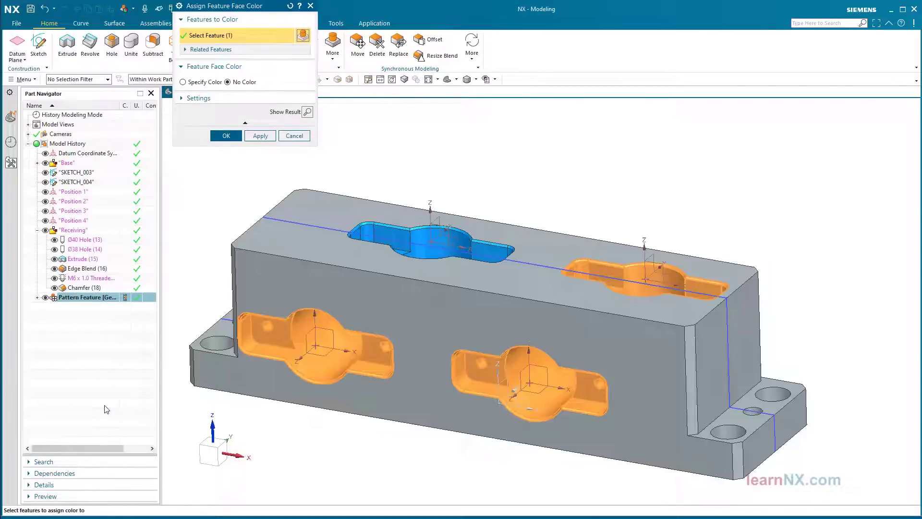
click(206, 85)
click(289, 93)
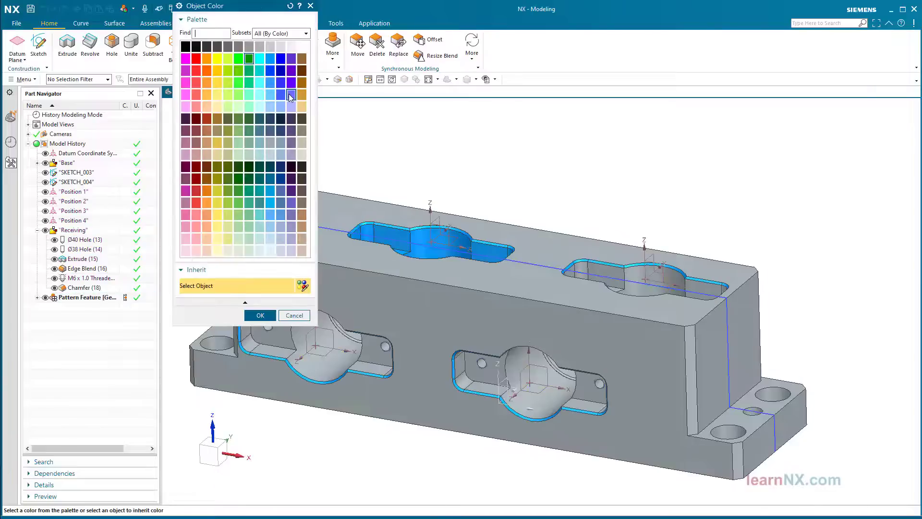
click(270, 59)
click(259, 315)
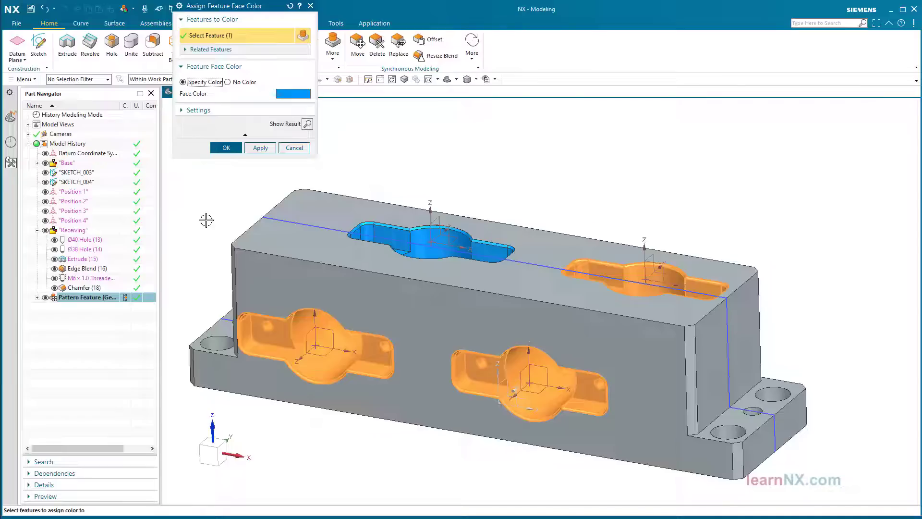
click(214, 111)
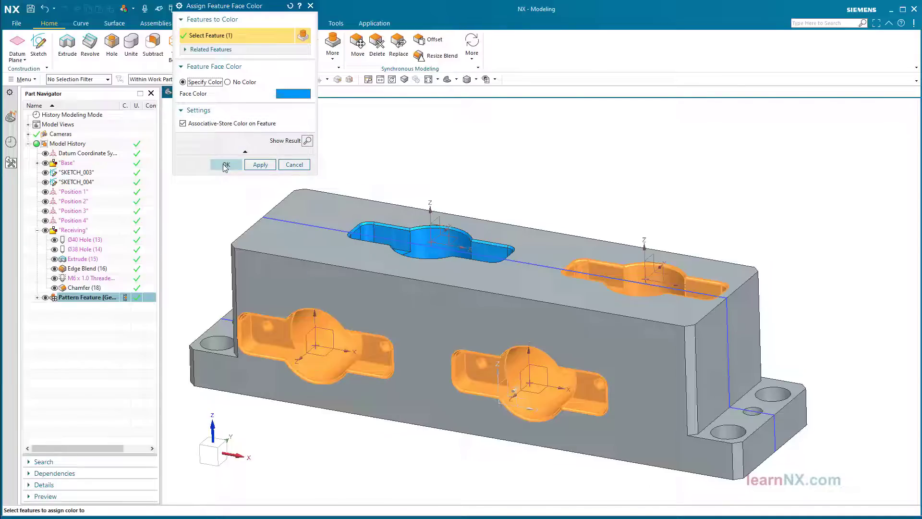
click(223, 164)
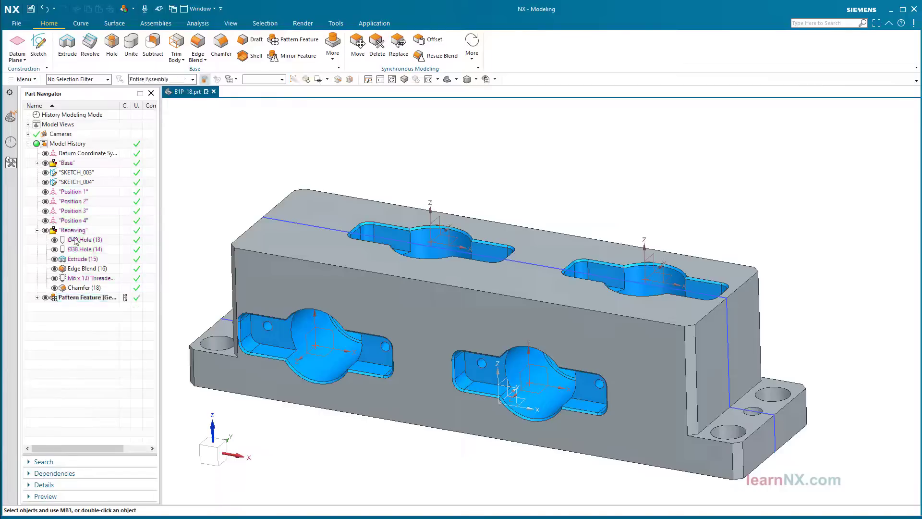
click(37, 230)
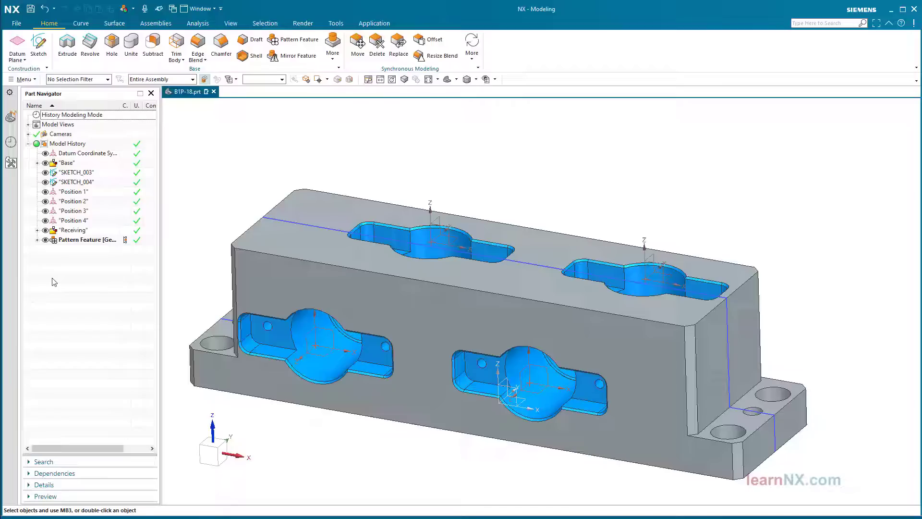
Create an associative datum plane offset 15 mm inward from the block's long side face containing the two pockets.
click(18, 40)
middle_drag(494, 323, 393, 315)
click(411, 319)
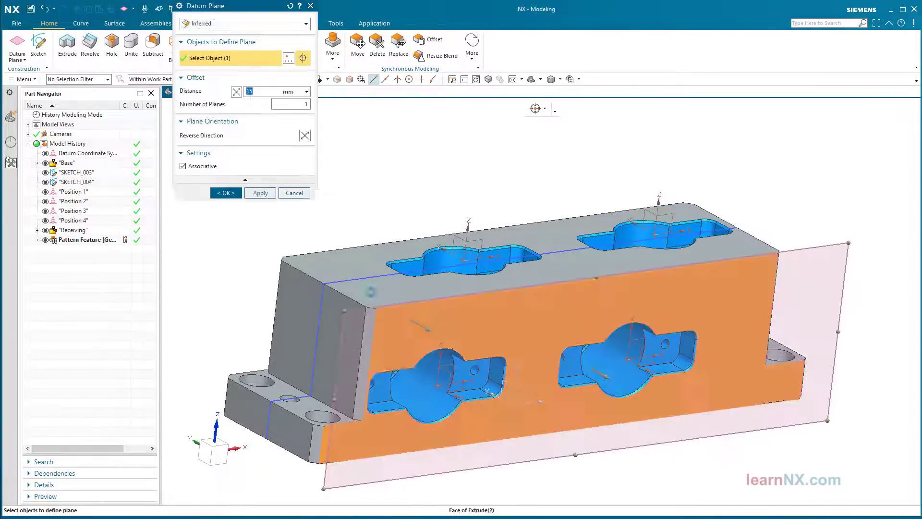
click(260, 193)
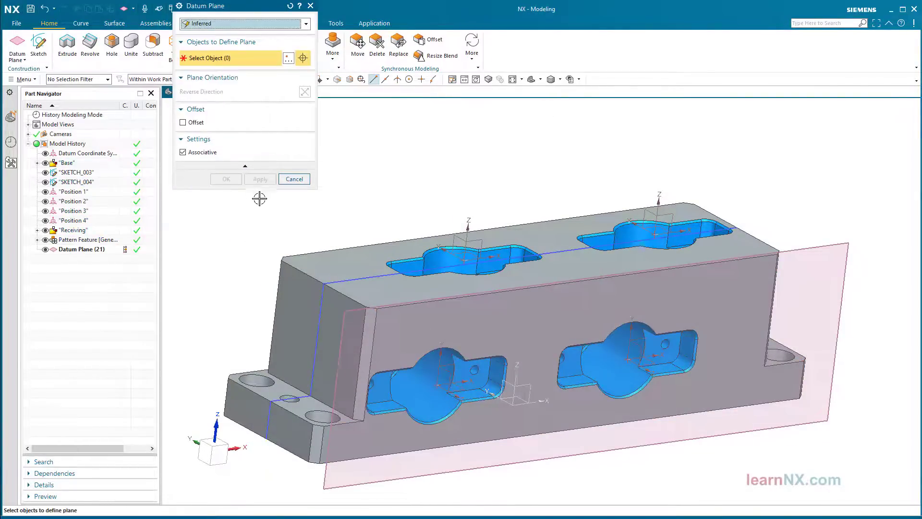
Create a second associative datum plane offset 15 mm outward from the block's opposite long side face.
middle_drag(257, 200, 394, 288)
click(413, 307)
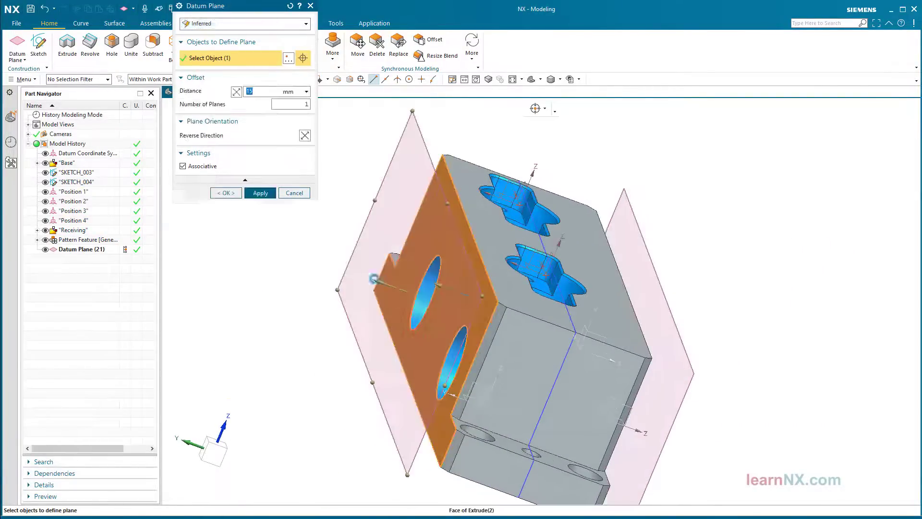
click(225, 192)
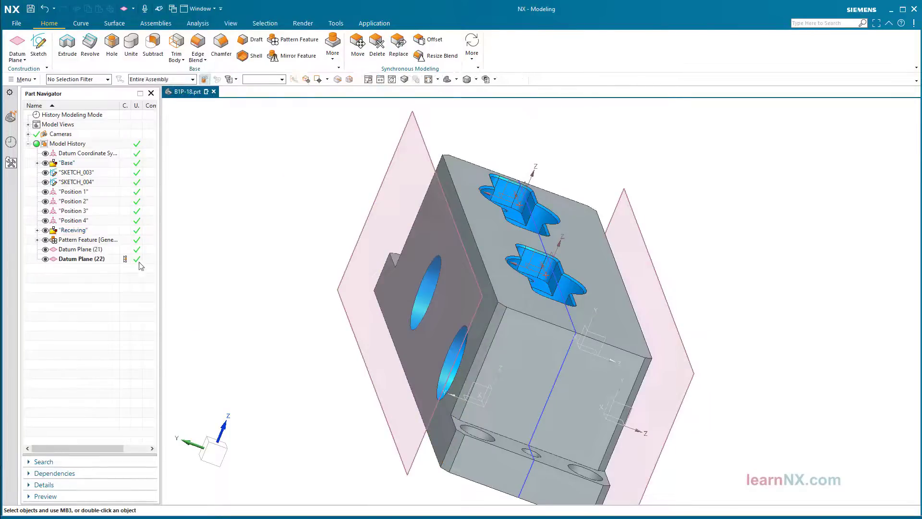
Group the two new datum planes into a top-level feature group named test.
click(72, 250)
ctrl+click(75, 259)
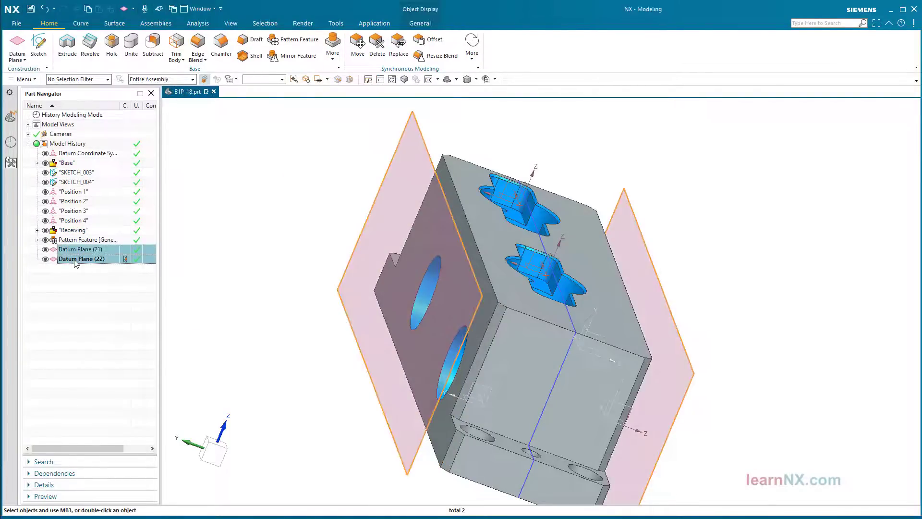
right_click(76, 261)
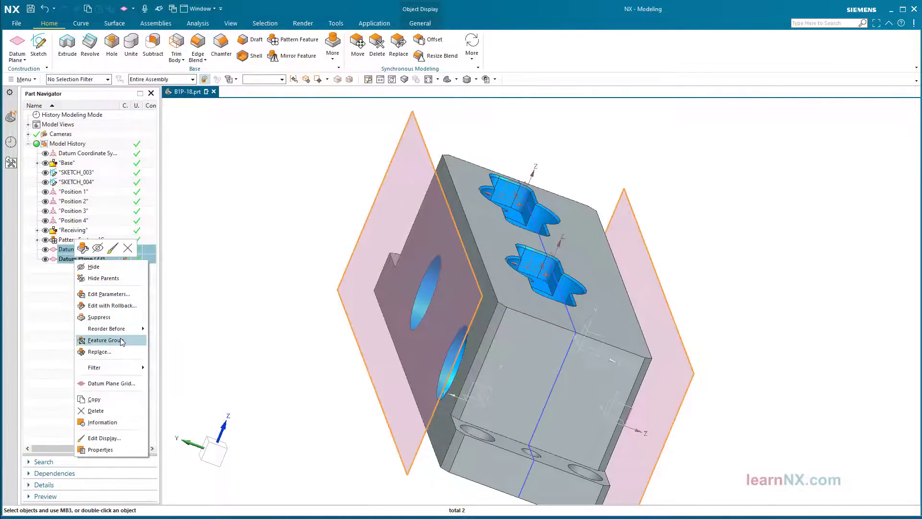
click(105, 340)
text(test)
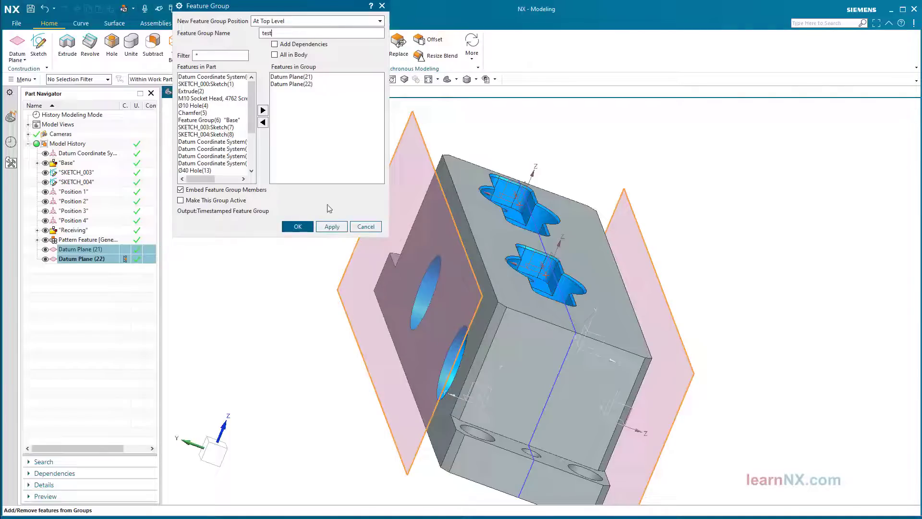
click(296, 227)
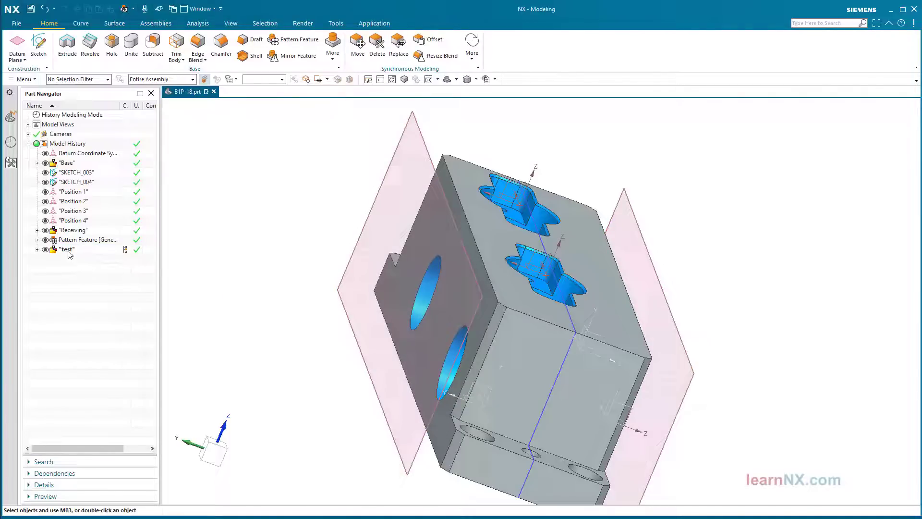
Move the test feature group into the Base group, accepting the changed group order, and expand Base.
drag(68, 251, 67, 166)
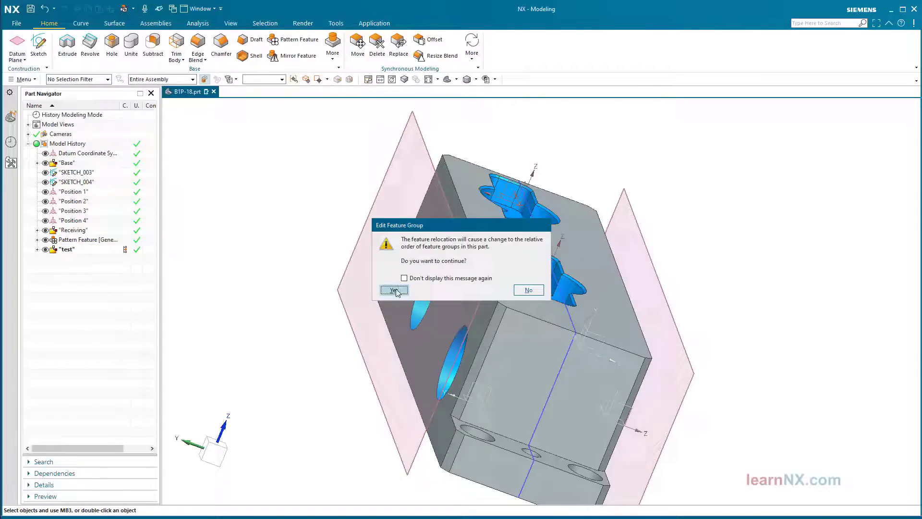
click(393, 290)
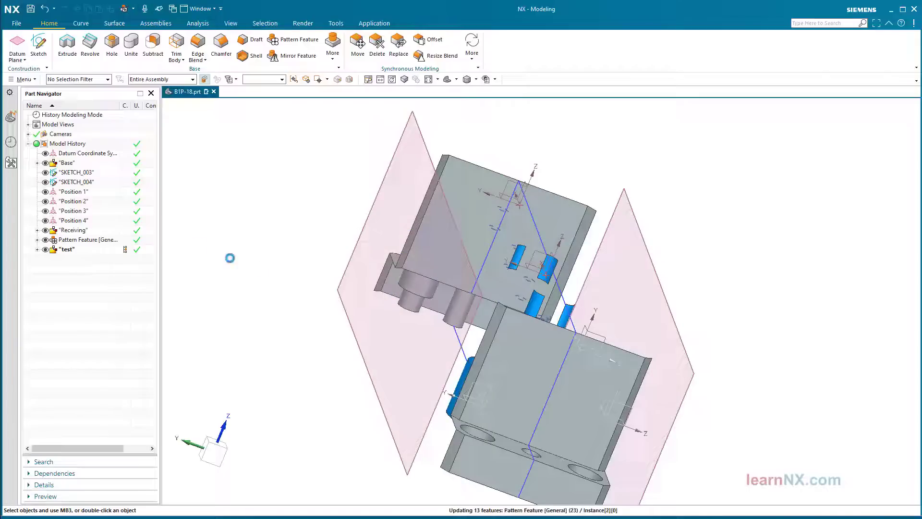
click(37, 163)
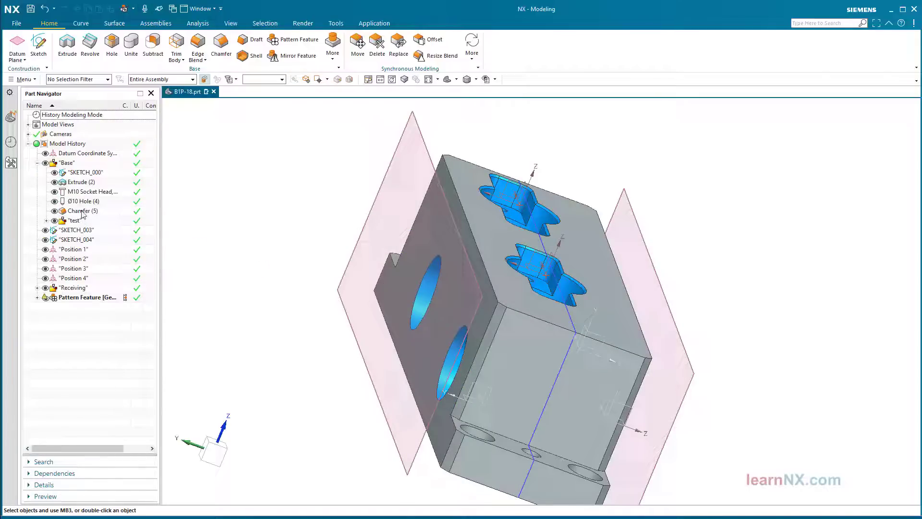
Undo the move into Base, the creation of the test group and both datum planes.
click(44, 10)
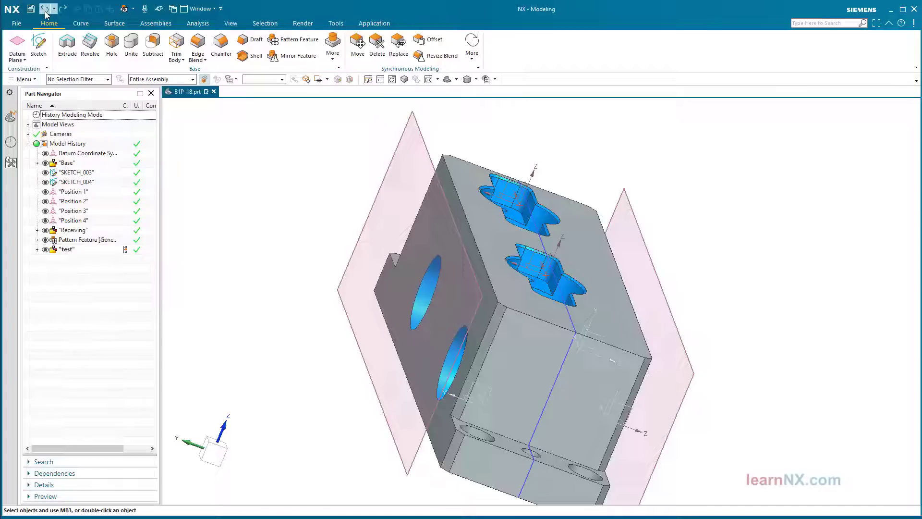
click(46, 13)
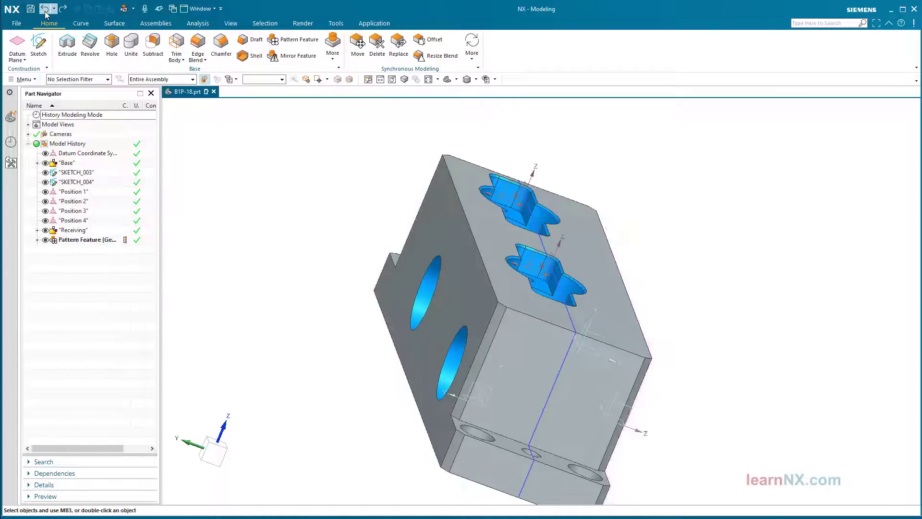
Group the Ø40, Ø38 and M6 threaded holes into a nested feature group named Holes inside Receiving, and expand it.
click(38, 230)
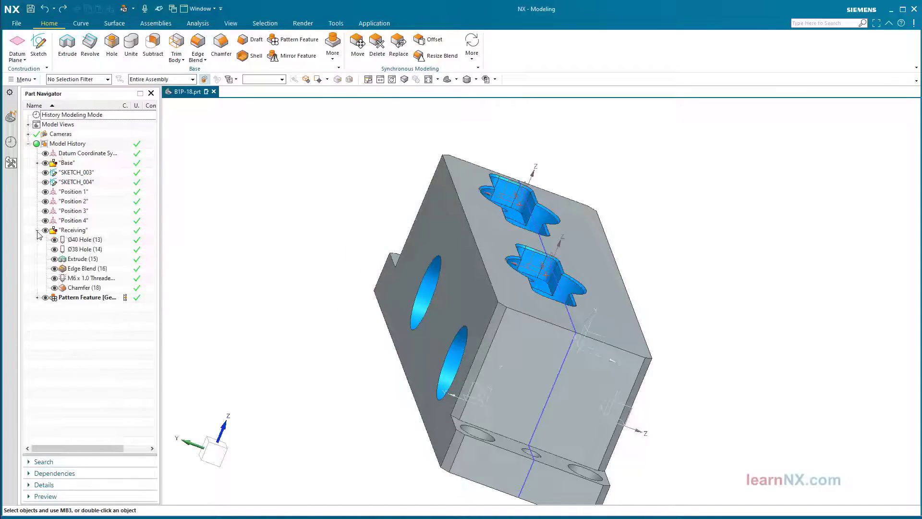
click(88, 241)
ctrl+click(82, 250)
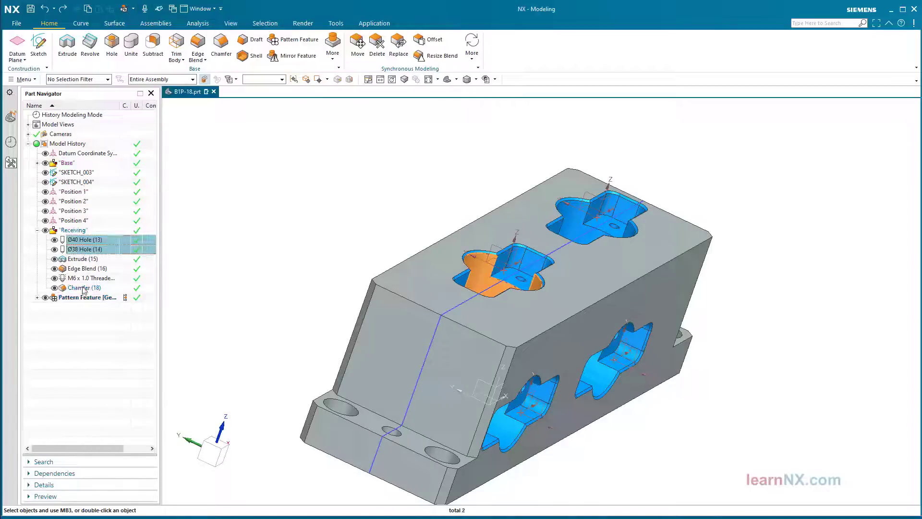
ctrl+click(85, 278)
right_click(85, 282)
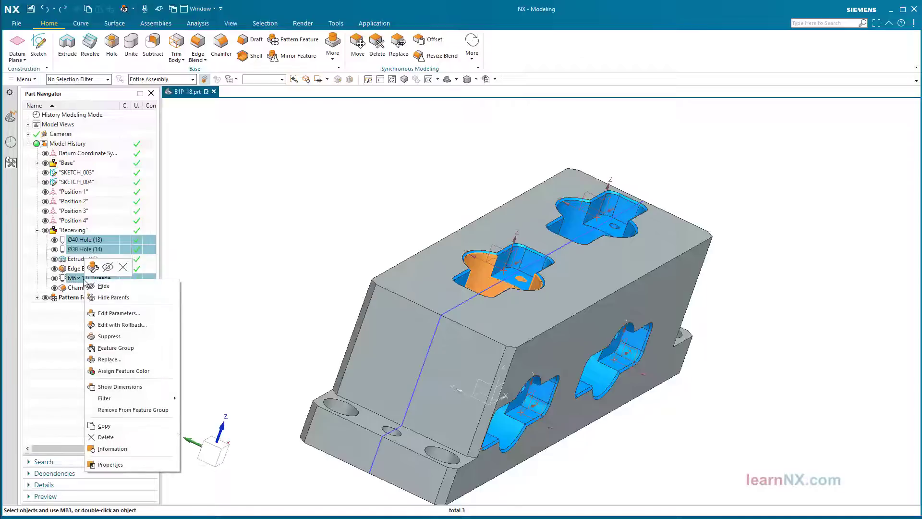
click(115, 349)
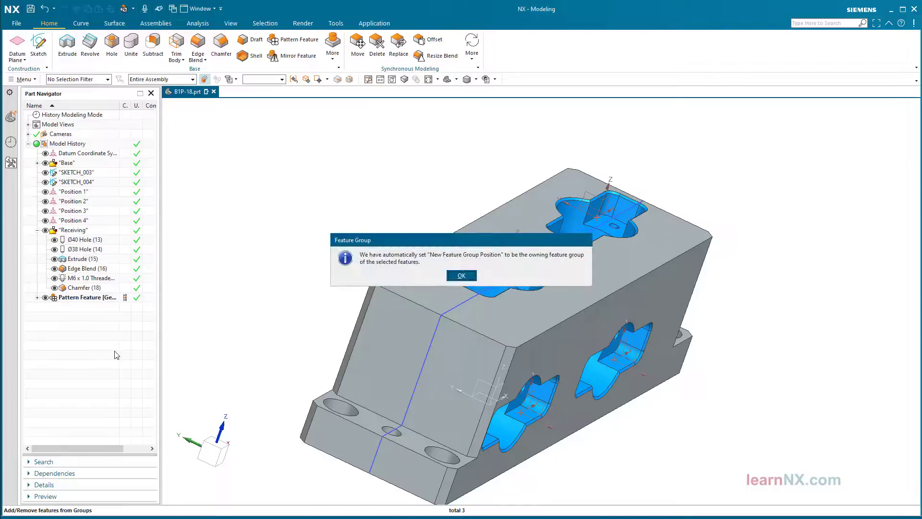
click(462, 276)
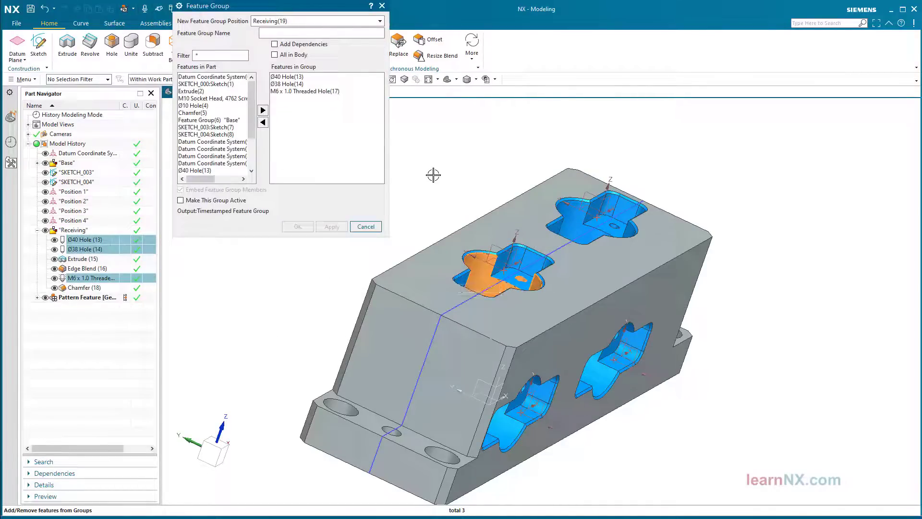
text(H)
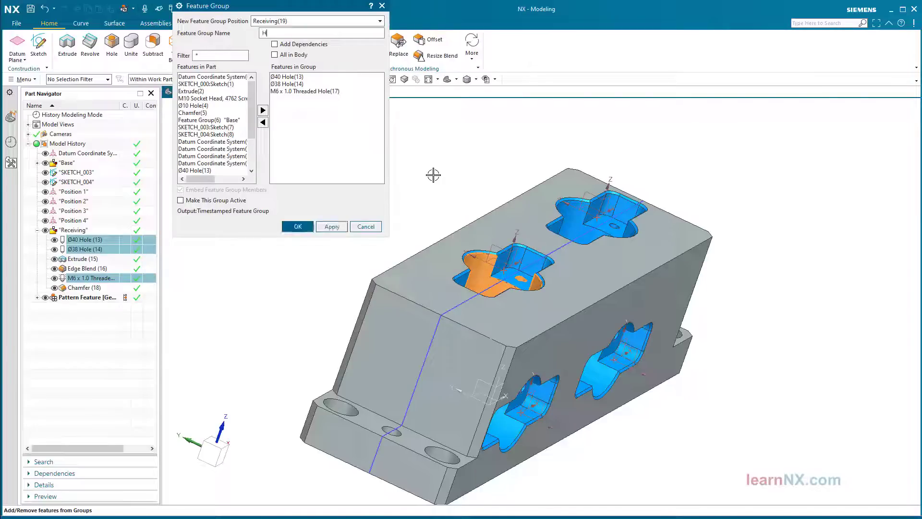
text(oles)
click(302, 227)
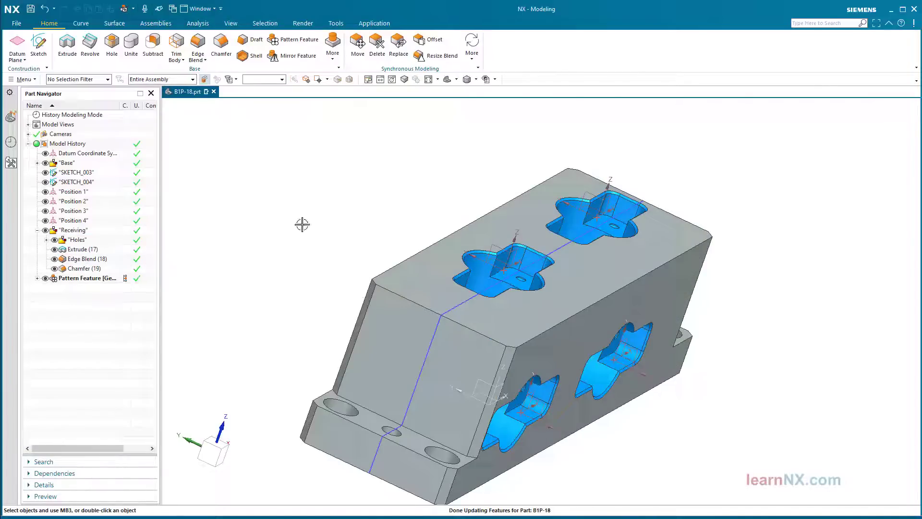
click(47, 240)
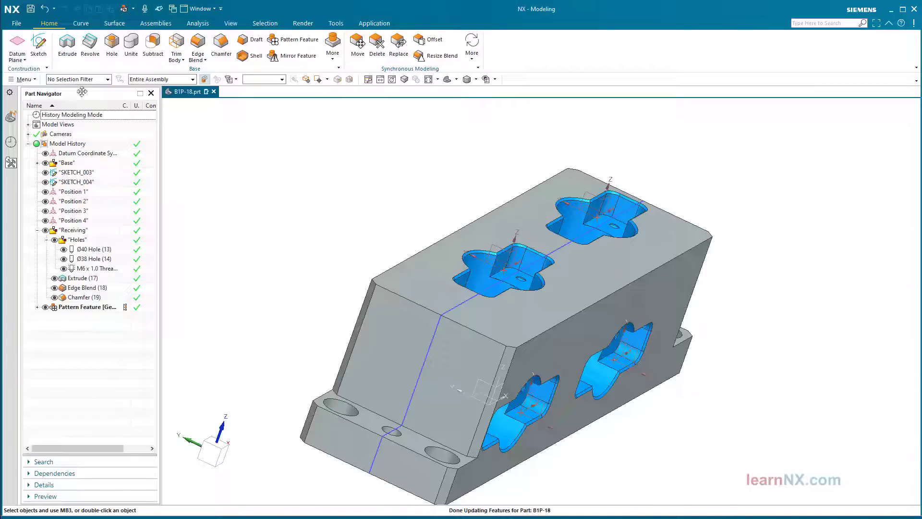
Undo the nested Holes group and collapse the Receiving group.
click(43, 10)
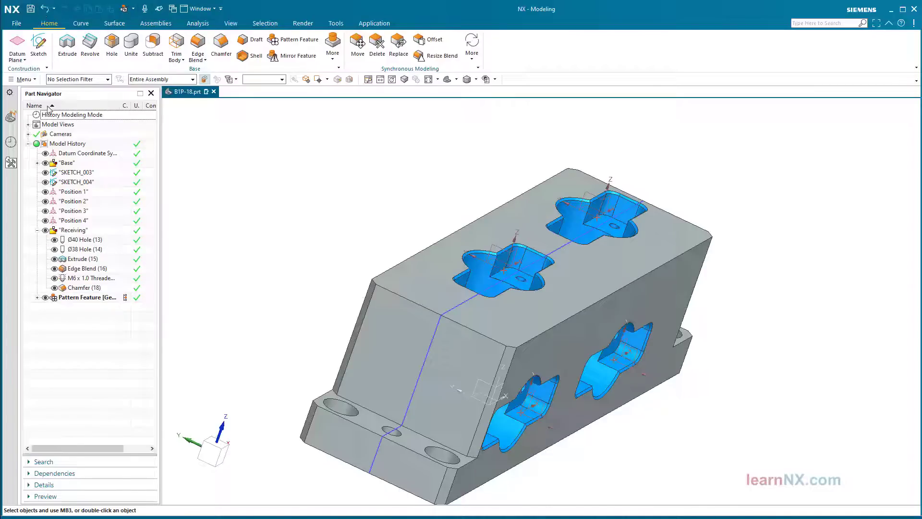
click(37, 230)
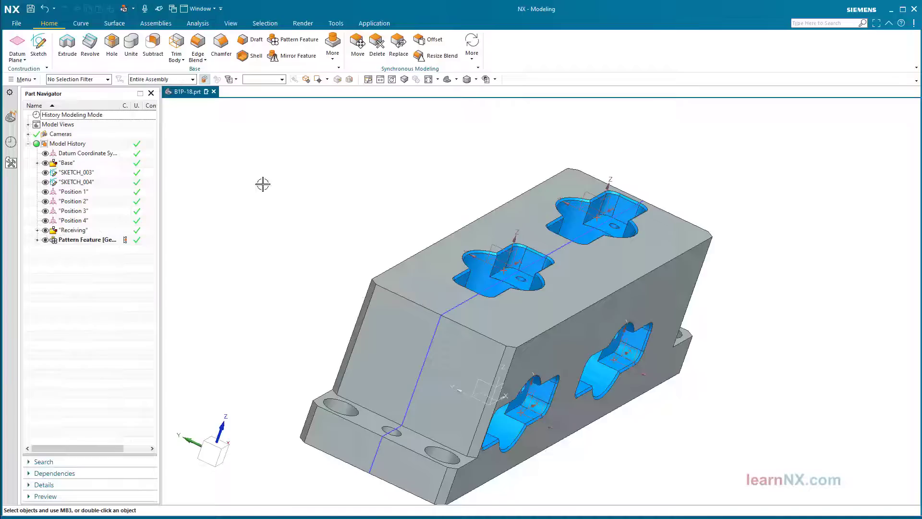
middle_drag(261, 184, 262, 187)
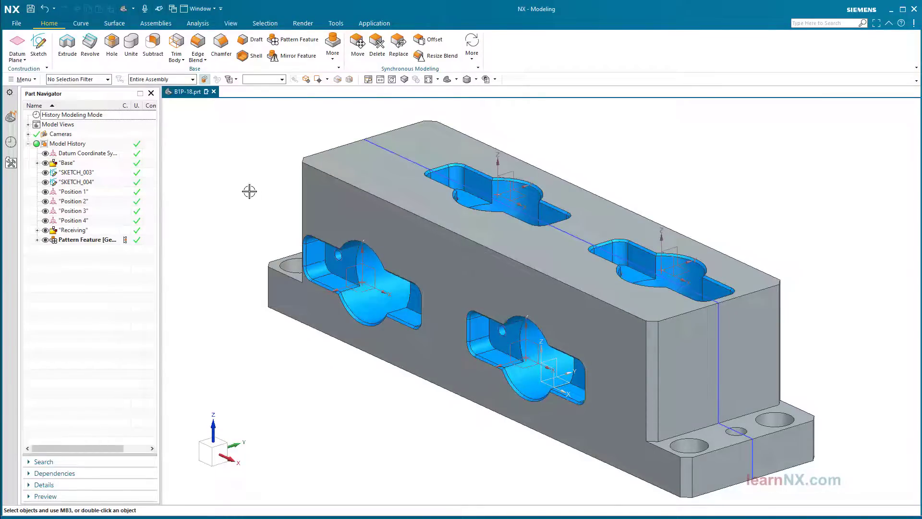
Try to move the Receiving feature group into the Base group.
click(72, 231)
drag(72, 233, 75, 166)
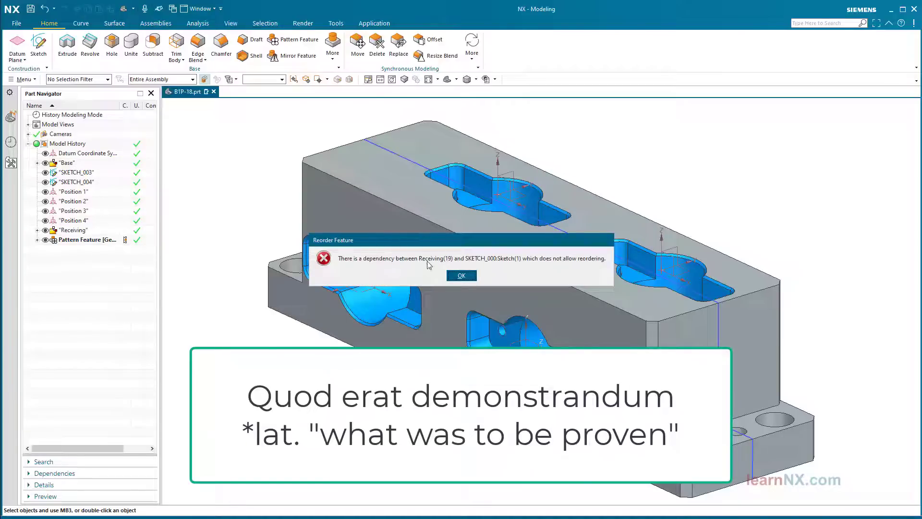
click(461, 276)
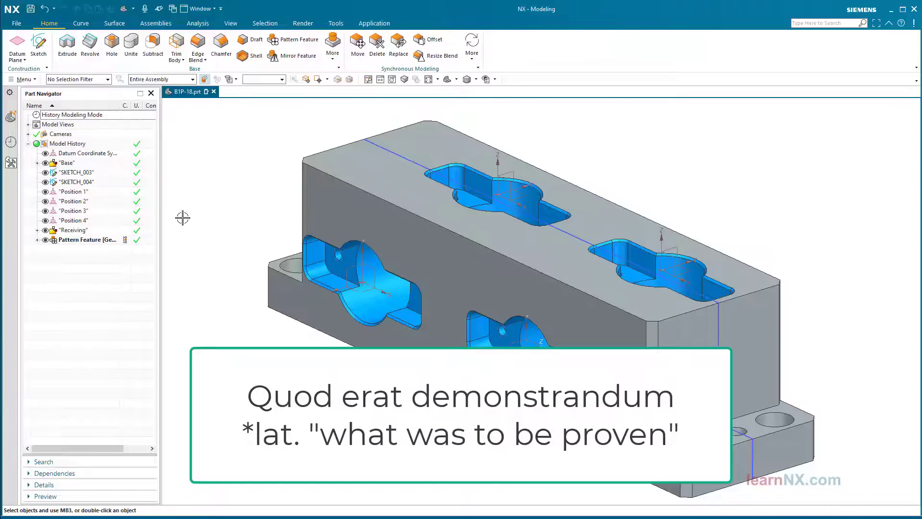
Try Floating Only feature groups with Prefer Sequential Timestamp Order turned off in the Modeling customer defaults, and discard the changes.
click(19, 24)
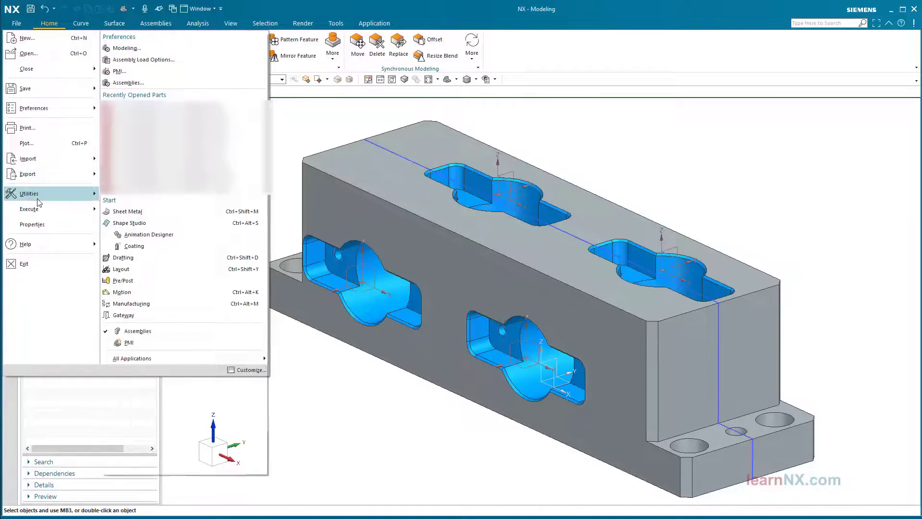
mouse_move(41, 194)
click(177, 44)
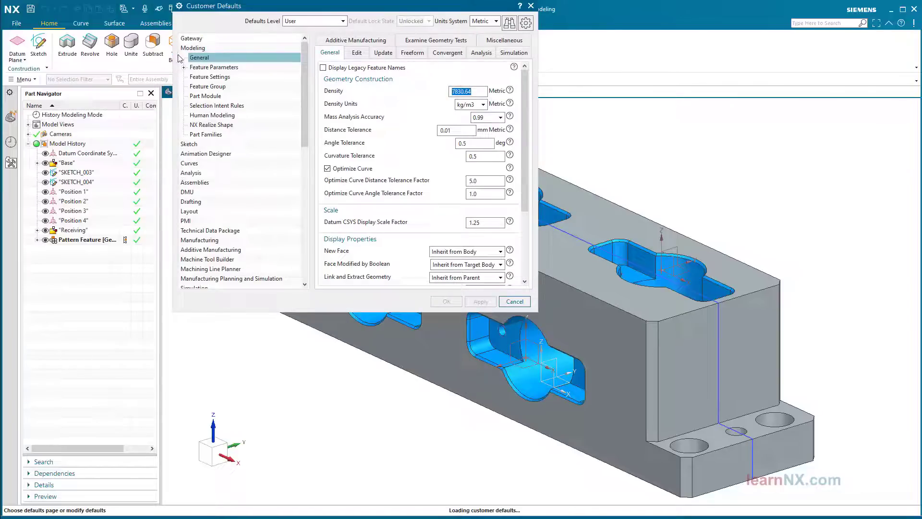
click(204, 88)
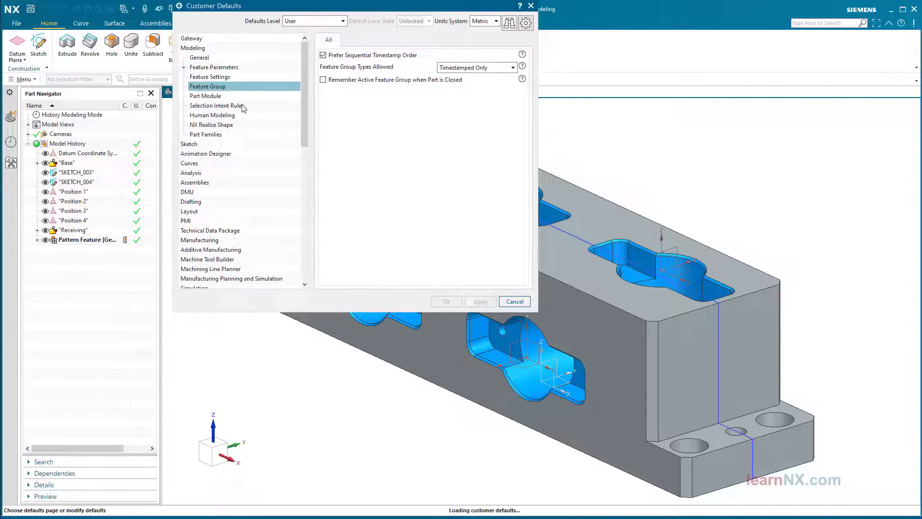
click(485, 72)
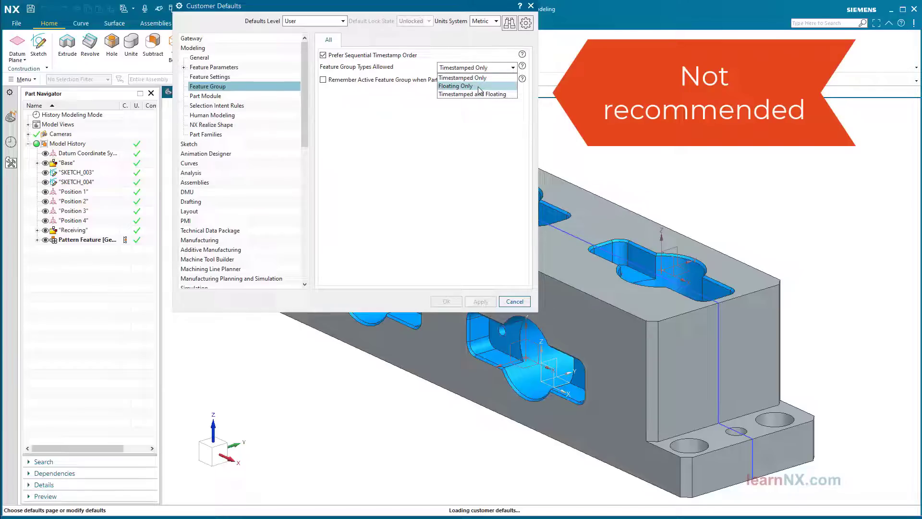
click(479, 87)
click(324, 56)
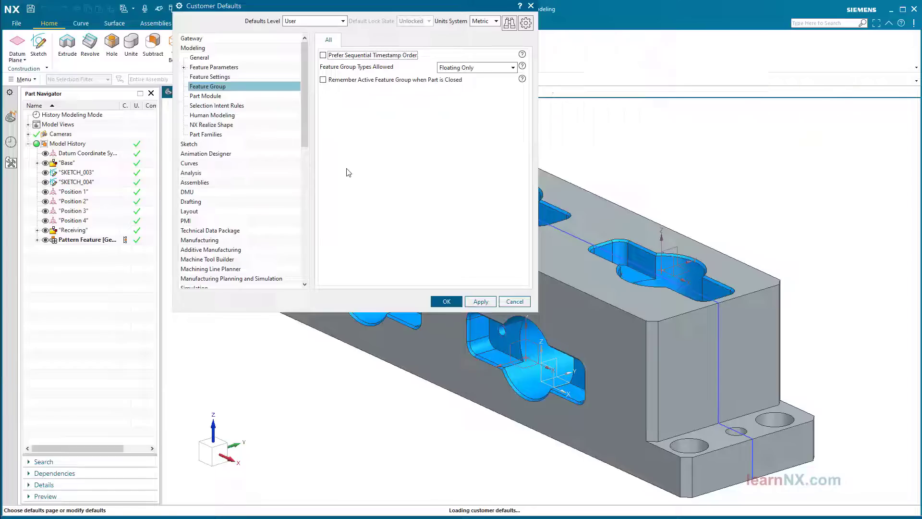
click(516, 302)
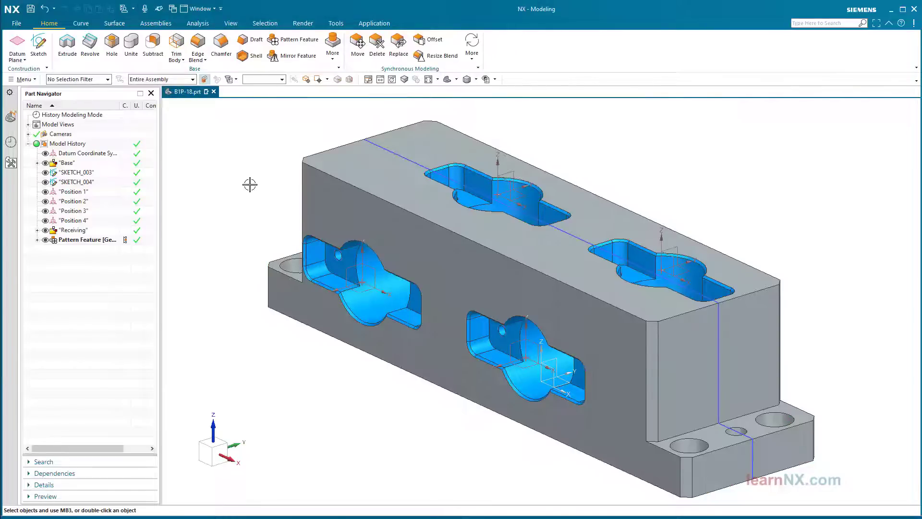